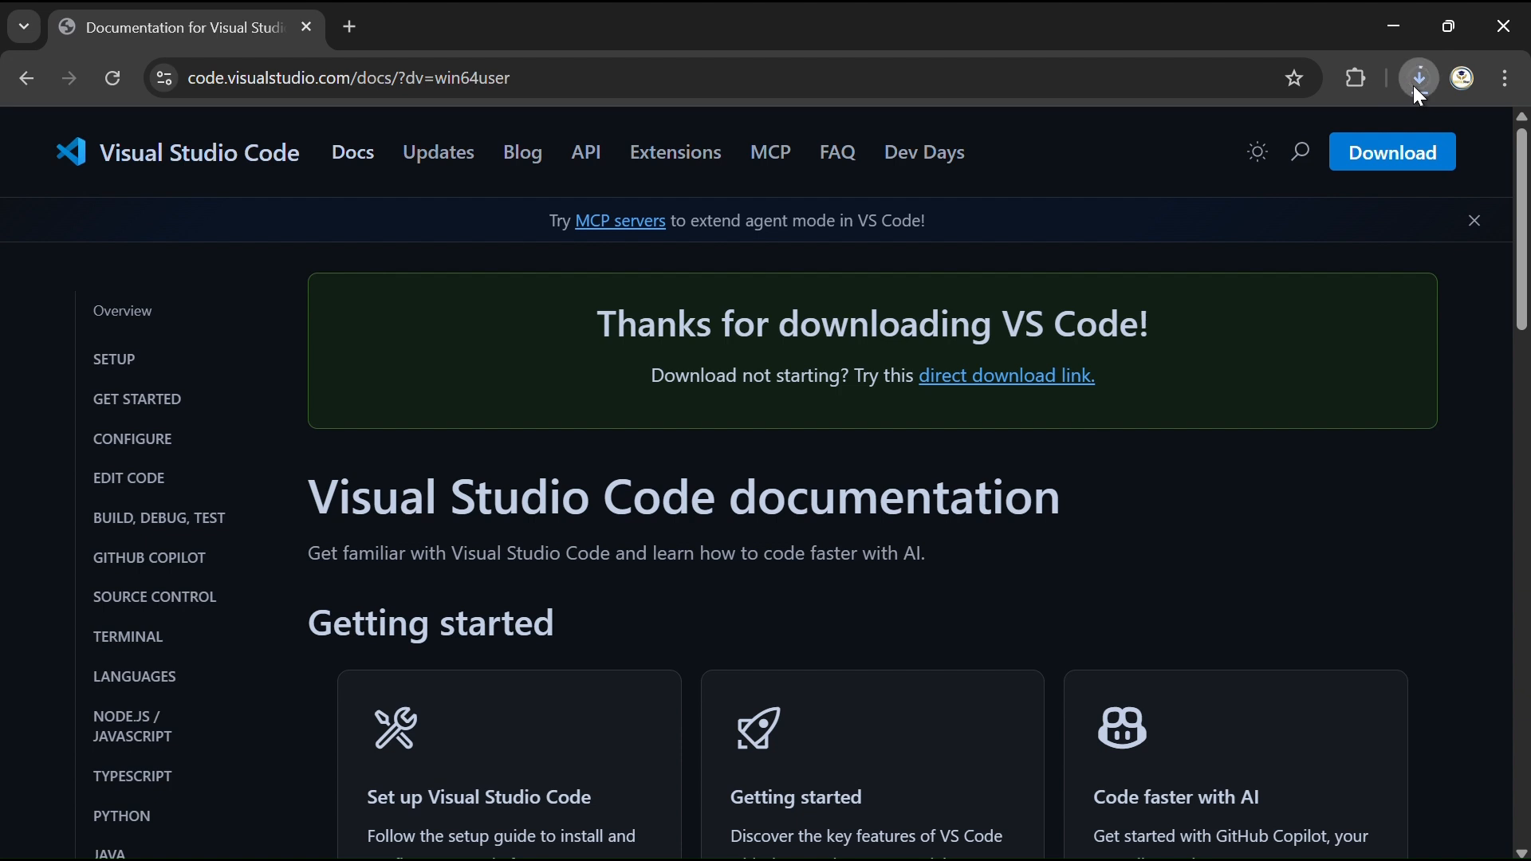
Launch the downloaded VSCodeUserSetup-x64-1.103.1.exe installer and allow it to run past SmartScreen.
left_click(1416, 82)
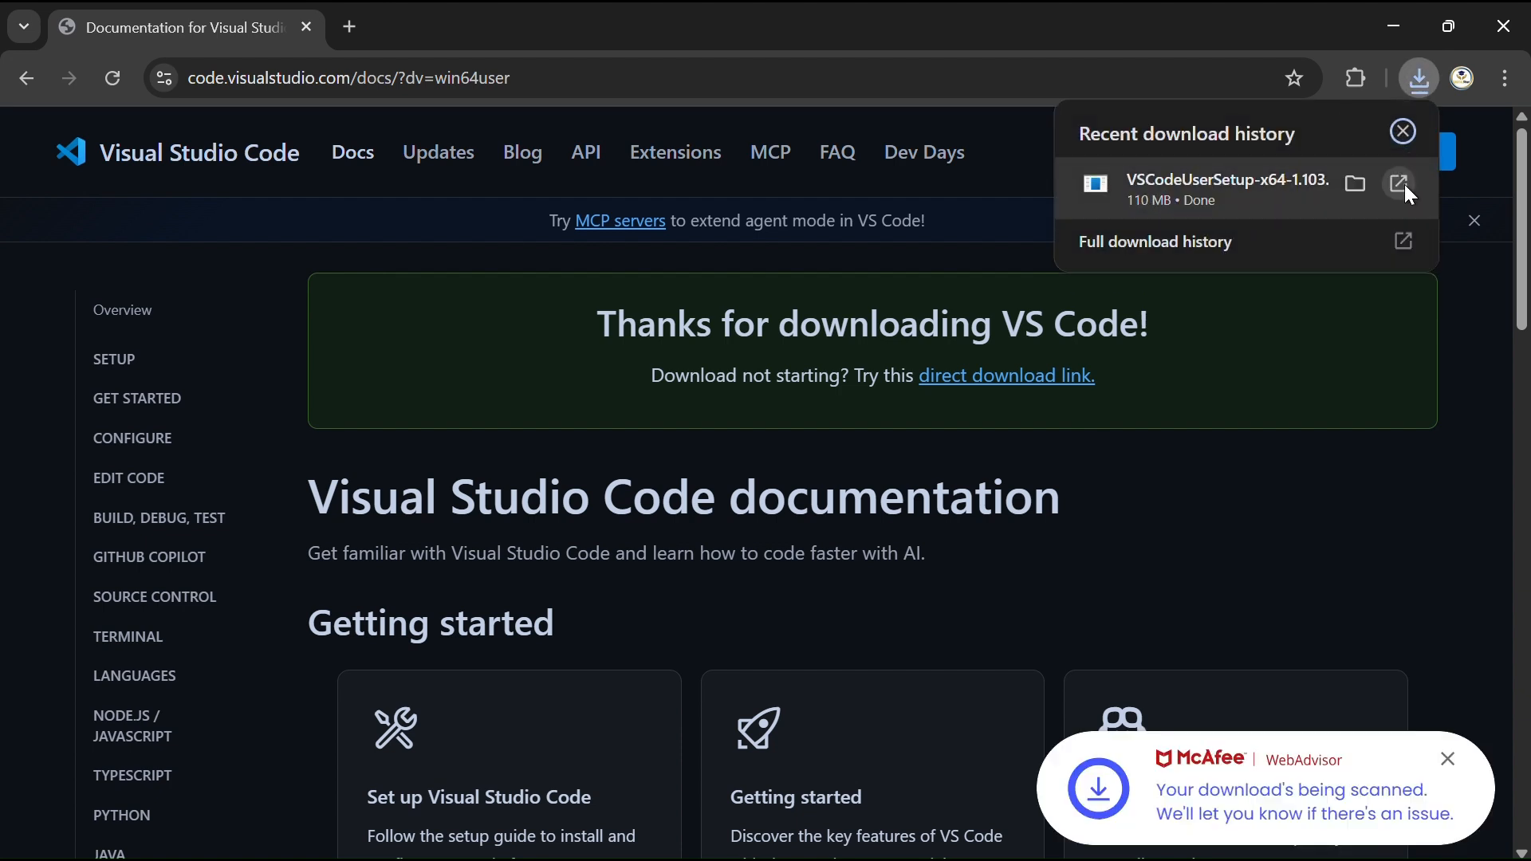
left_click(1401, 185)
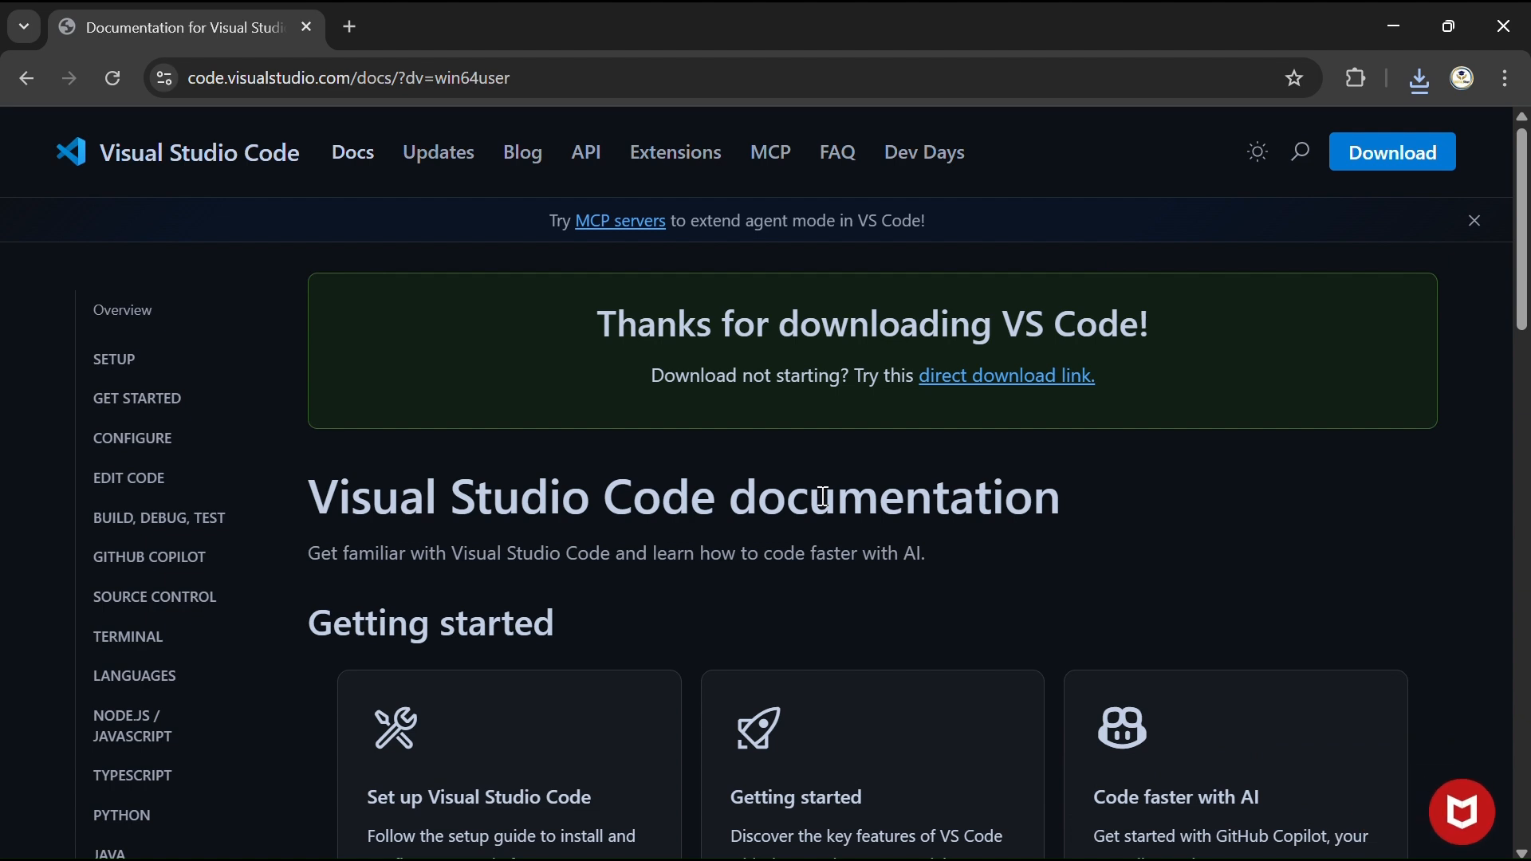
key("Tab")
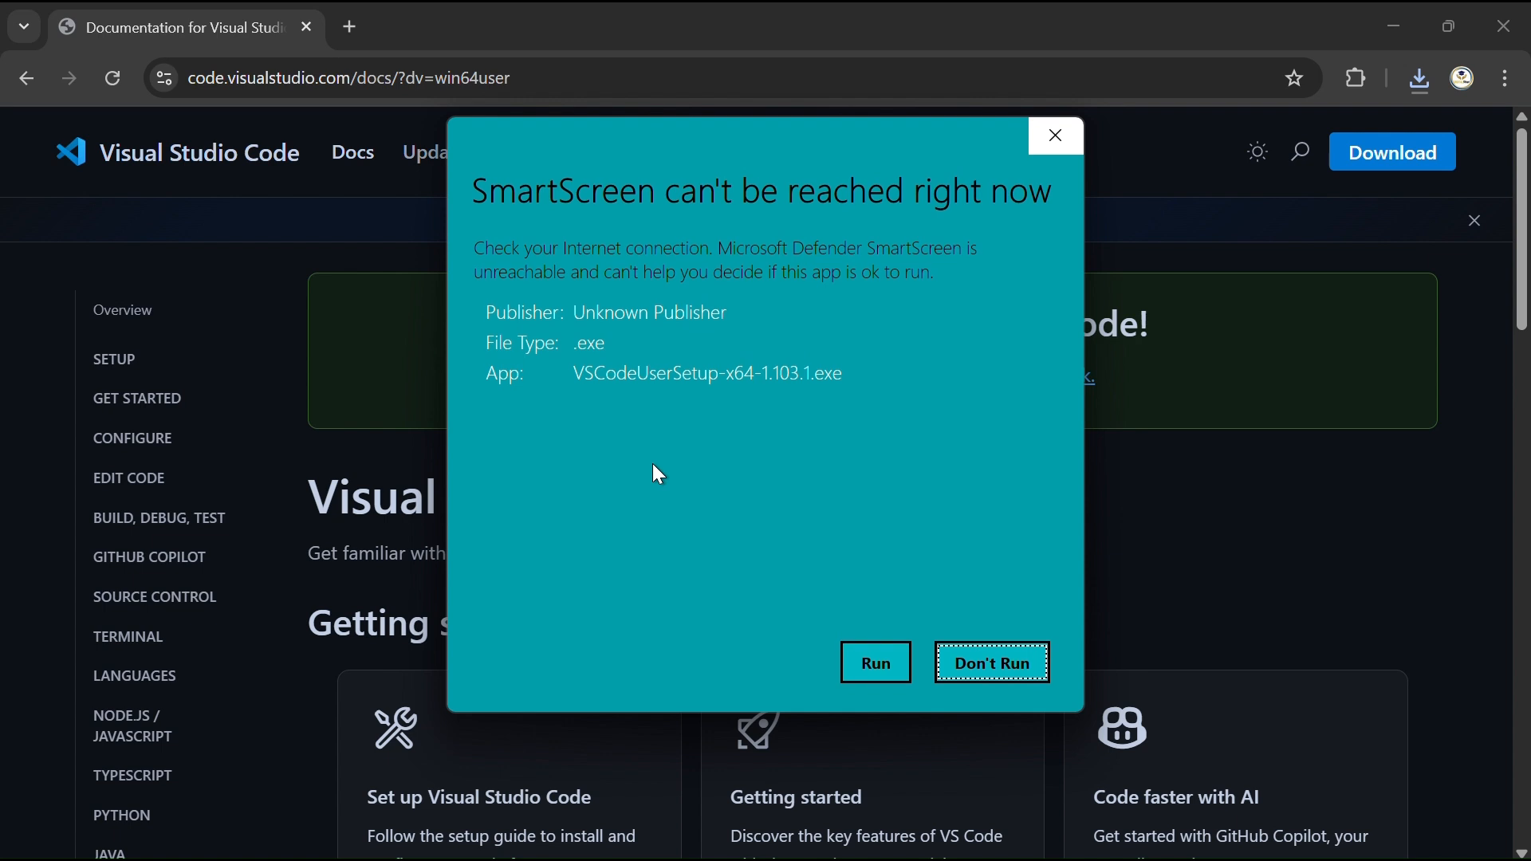
left_click(877, 663)
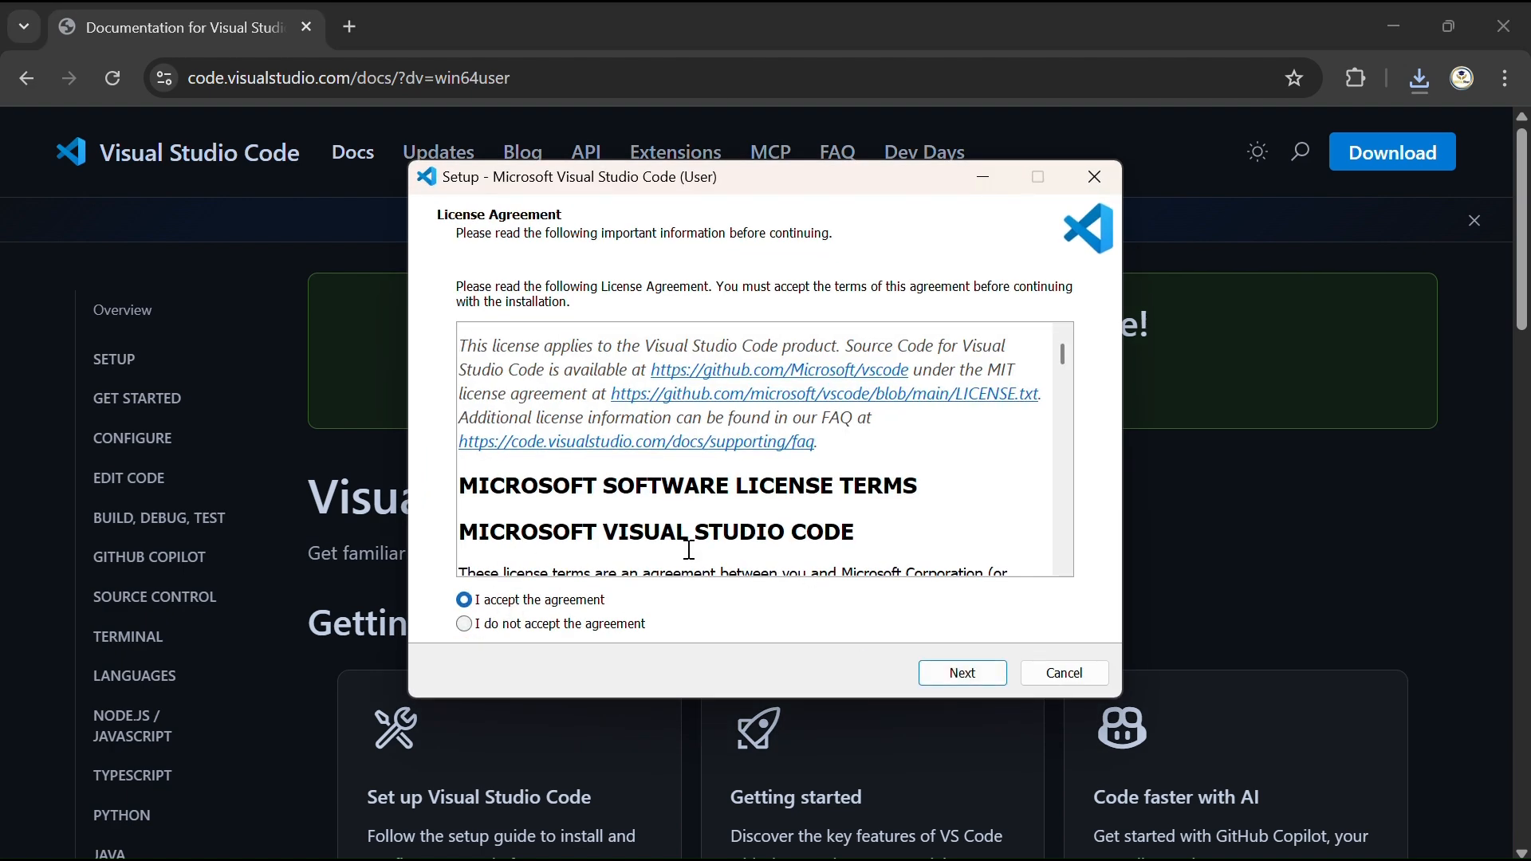
Install Visual Studio Code with the licence accepted and all additional tasks enabled, and finish setup with the launch option on.
scroll(689, 550, "down", 20)
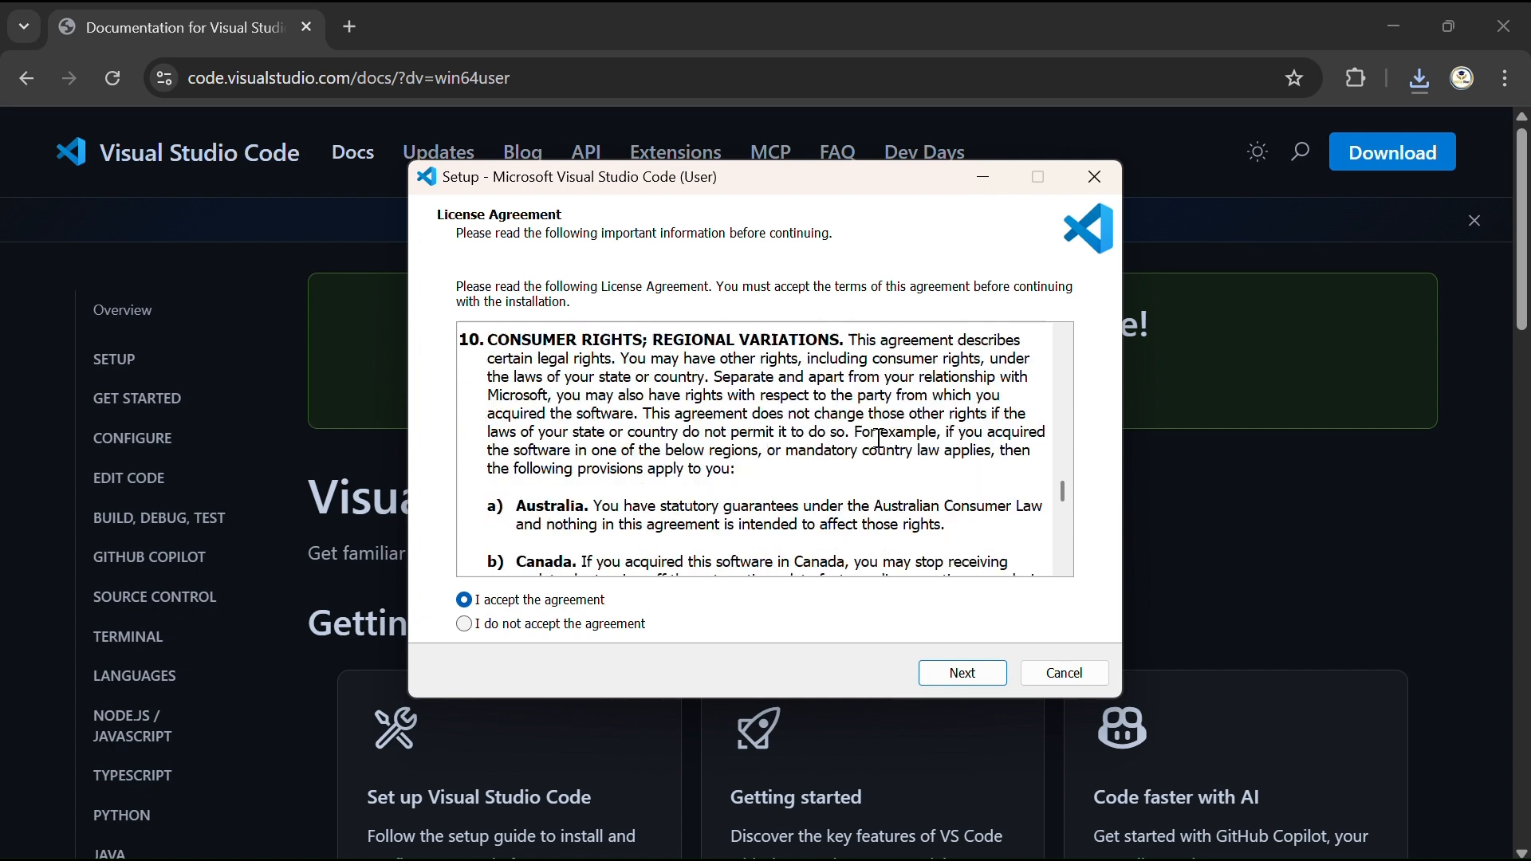
scroll(878, 439, "down", 10)
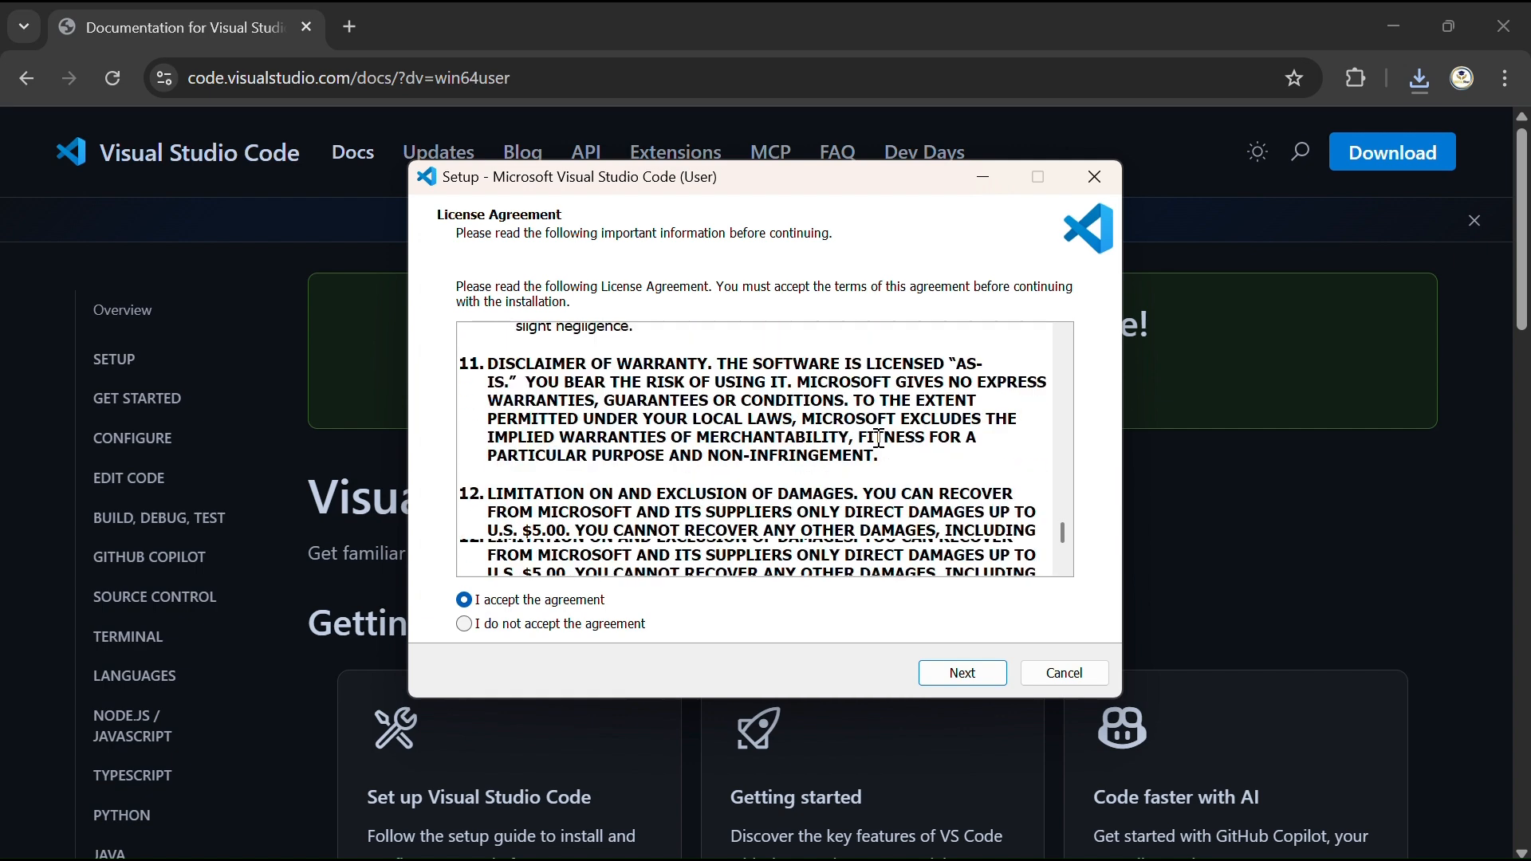
left_click(961, 678)
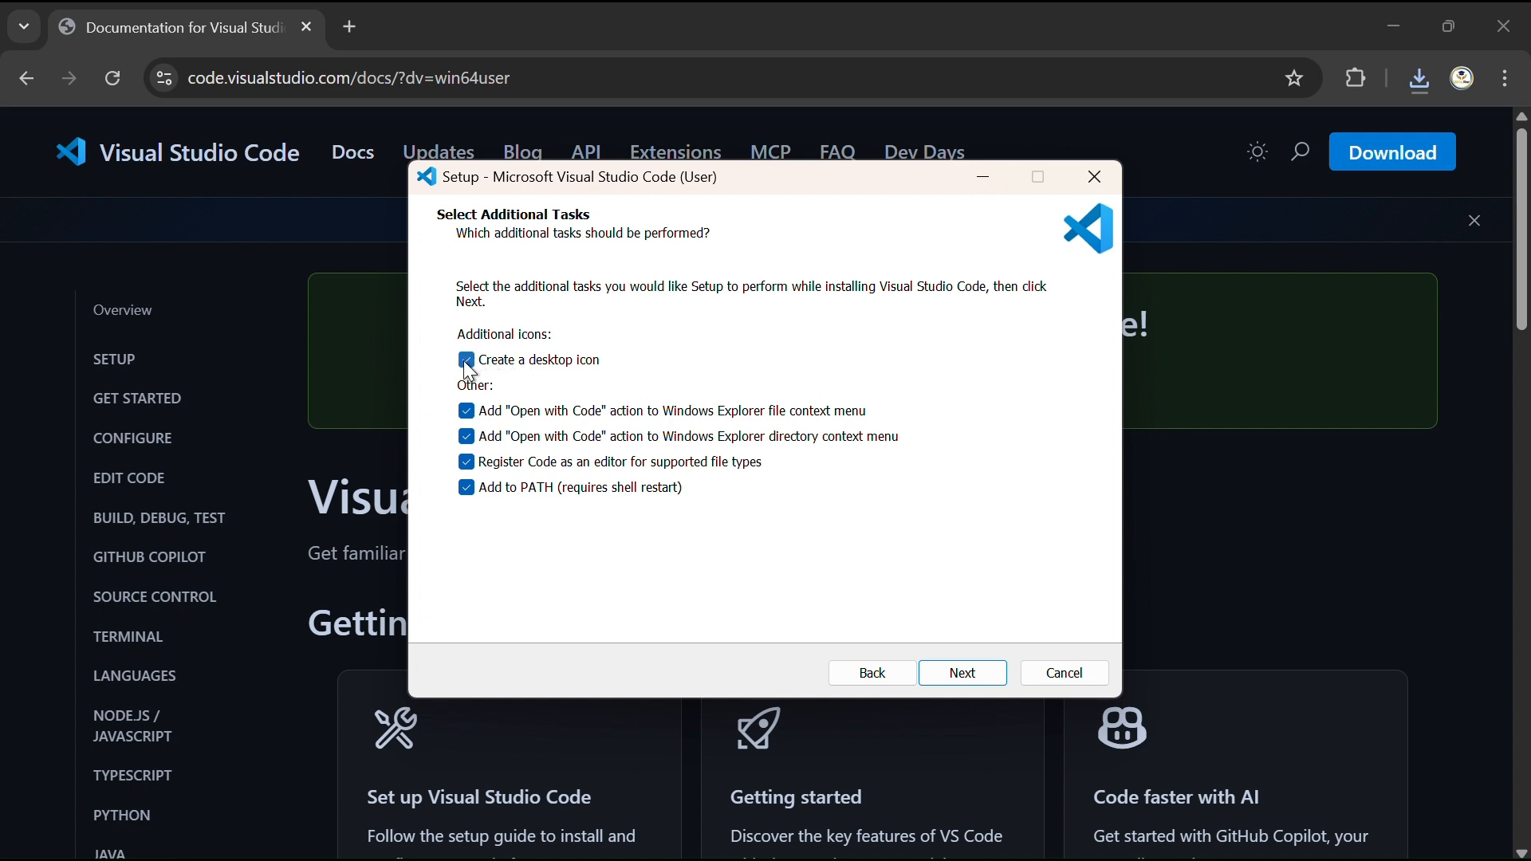
left_click(961, 679)
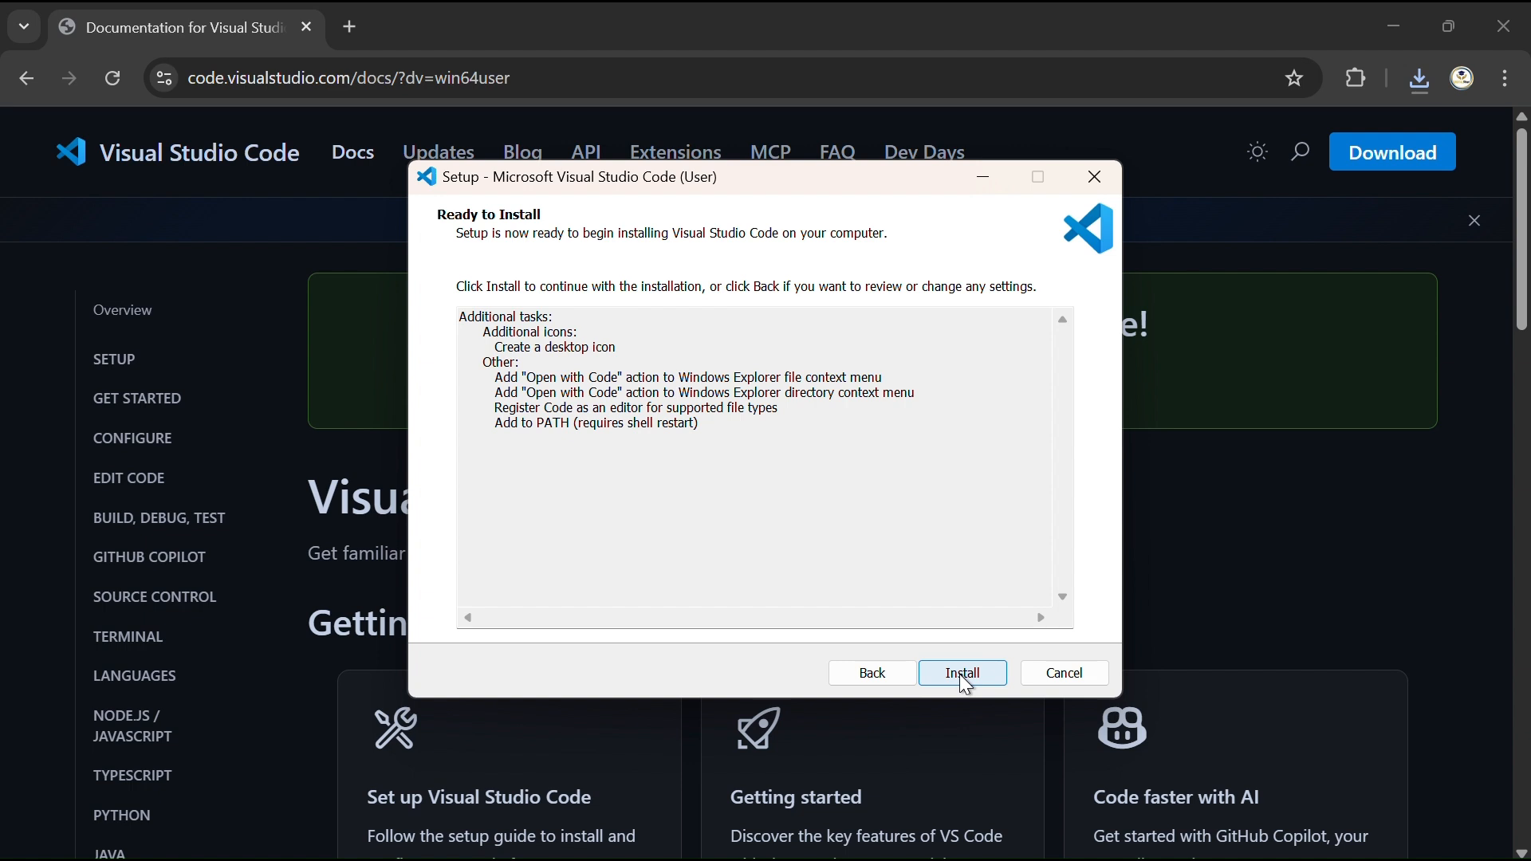
left_click(961, 677)
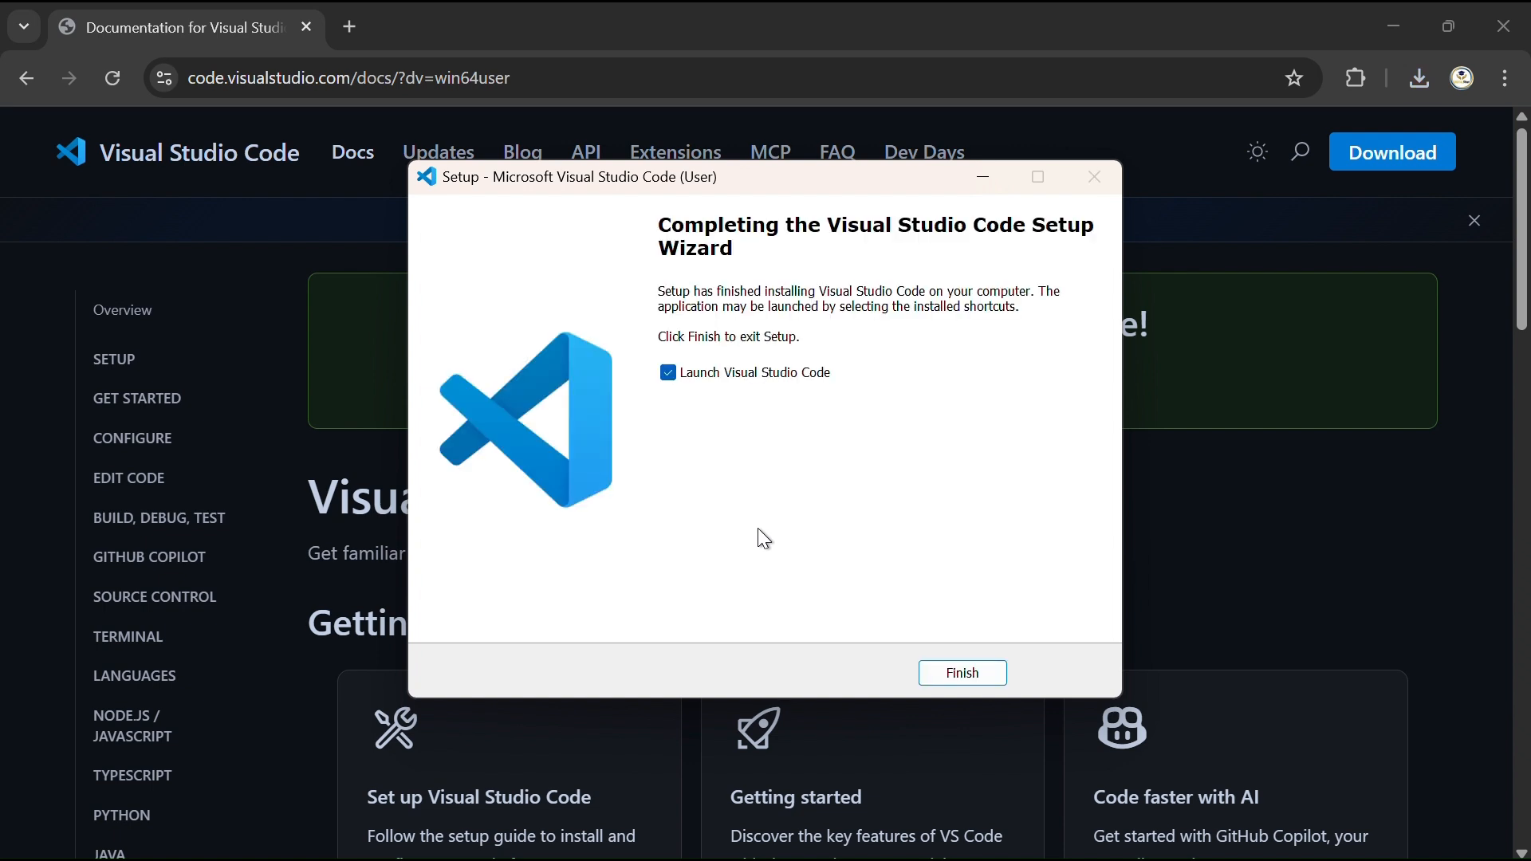
left_click(961, 678)
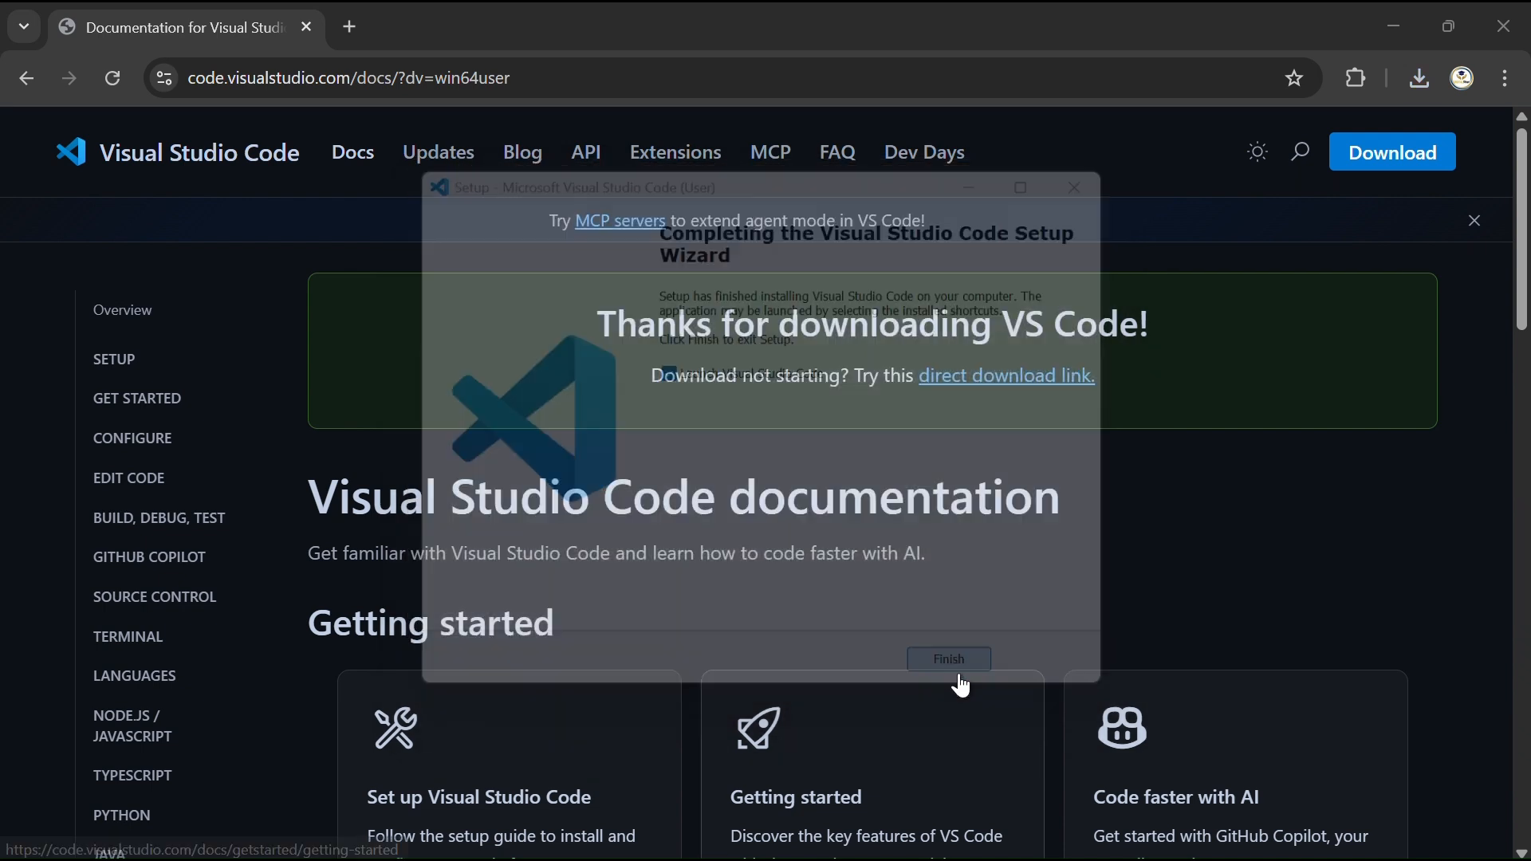
Minimize the browser, switch to the Visual Studio Code window showing mt.c and close it.
left_click(1386, 14)
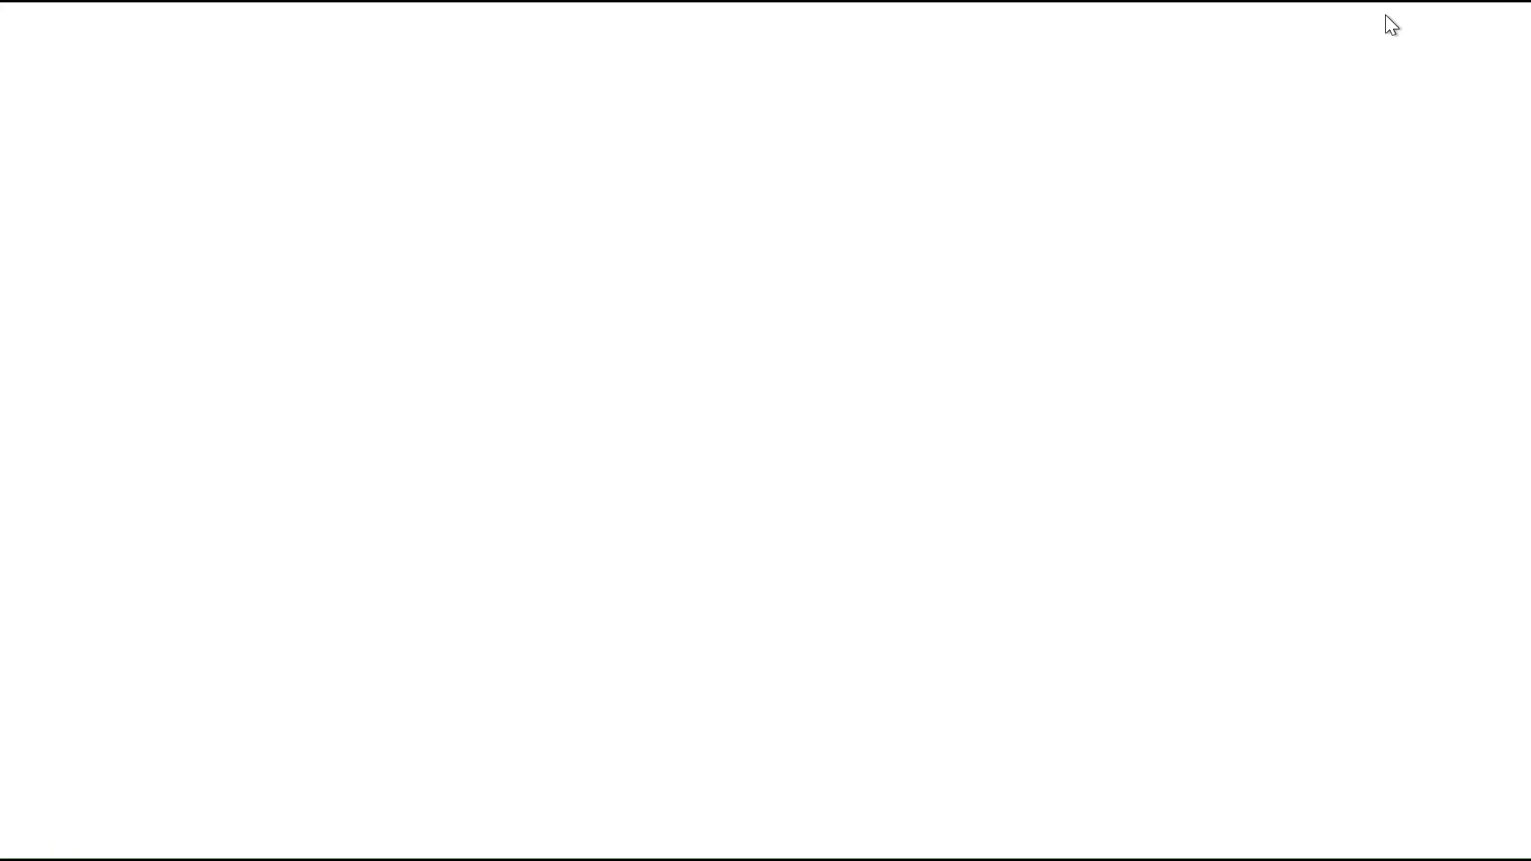
key("alt+Tab")
key("alt+Tab")
key("alt+Tab")
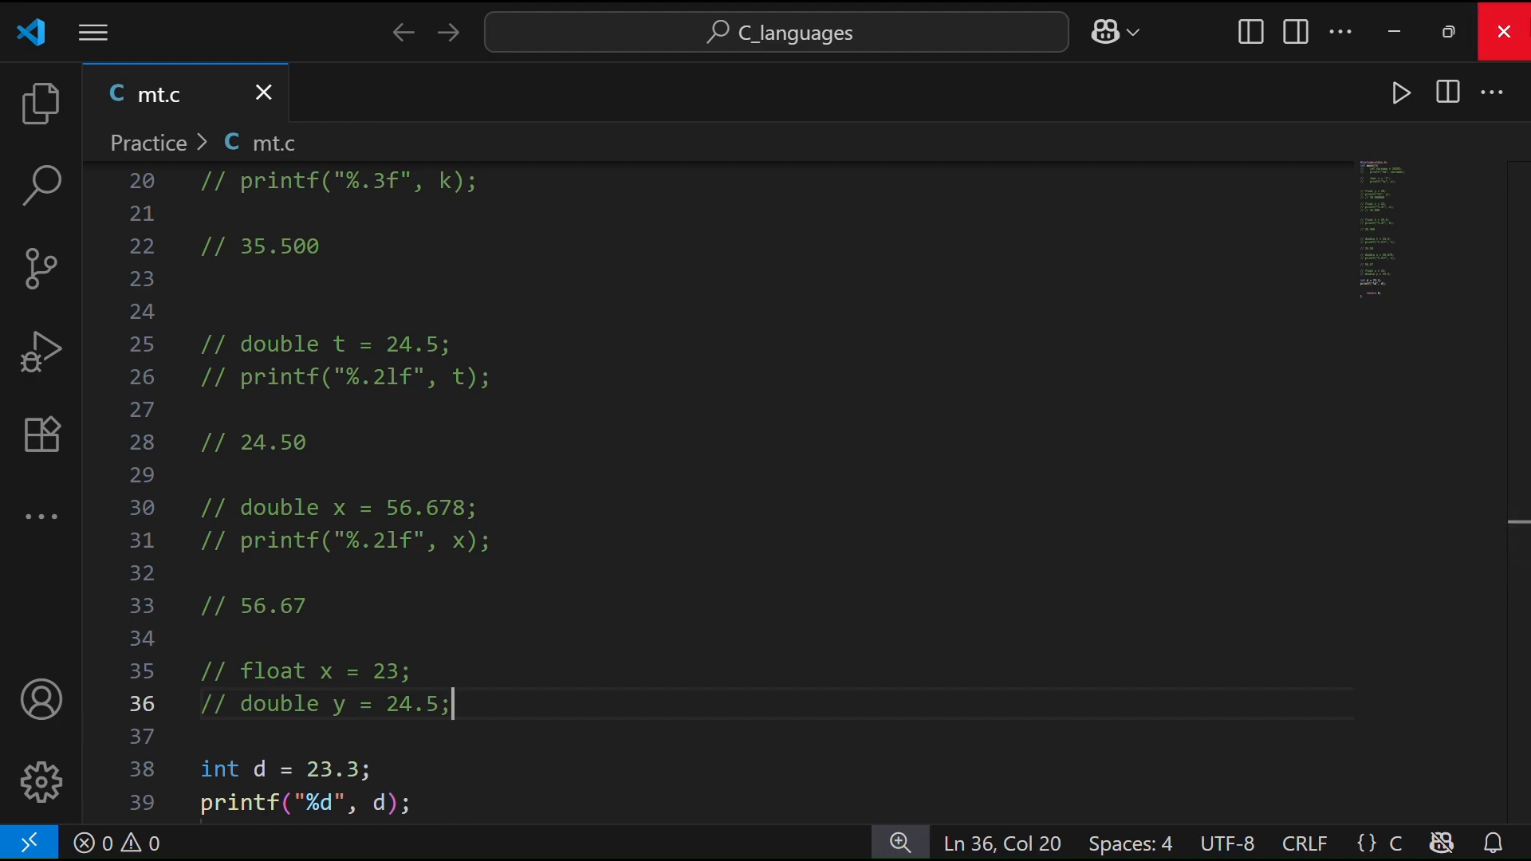
left_click(1504, 31)
Search Google for "download mingw for windows" in a new tab and open the SourceForge MinGW result.
key("ctrl+t")
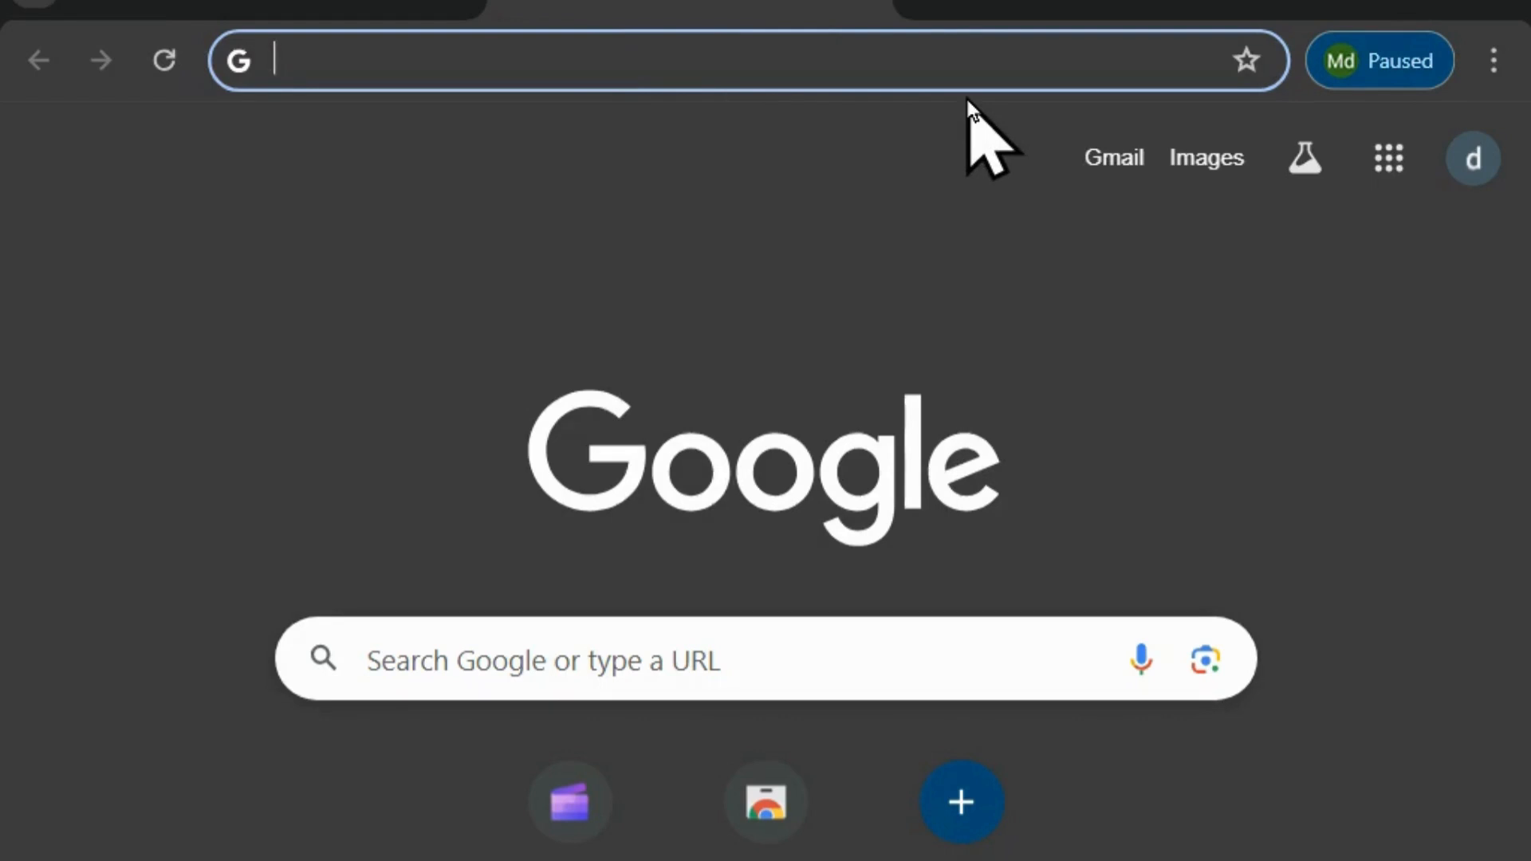
type("download")
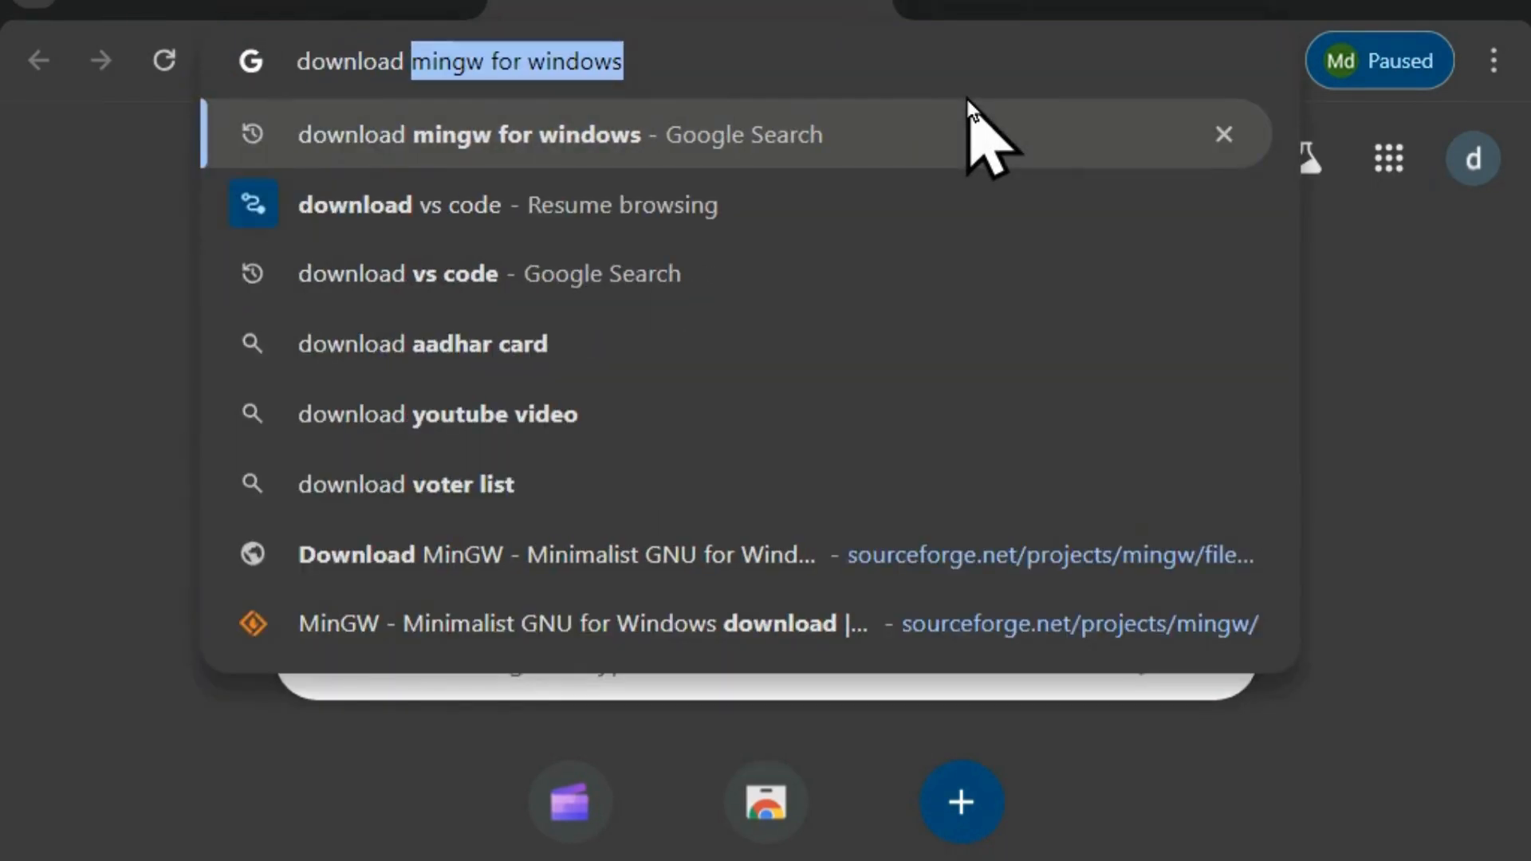
key("Return")
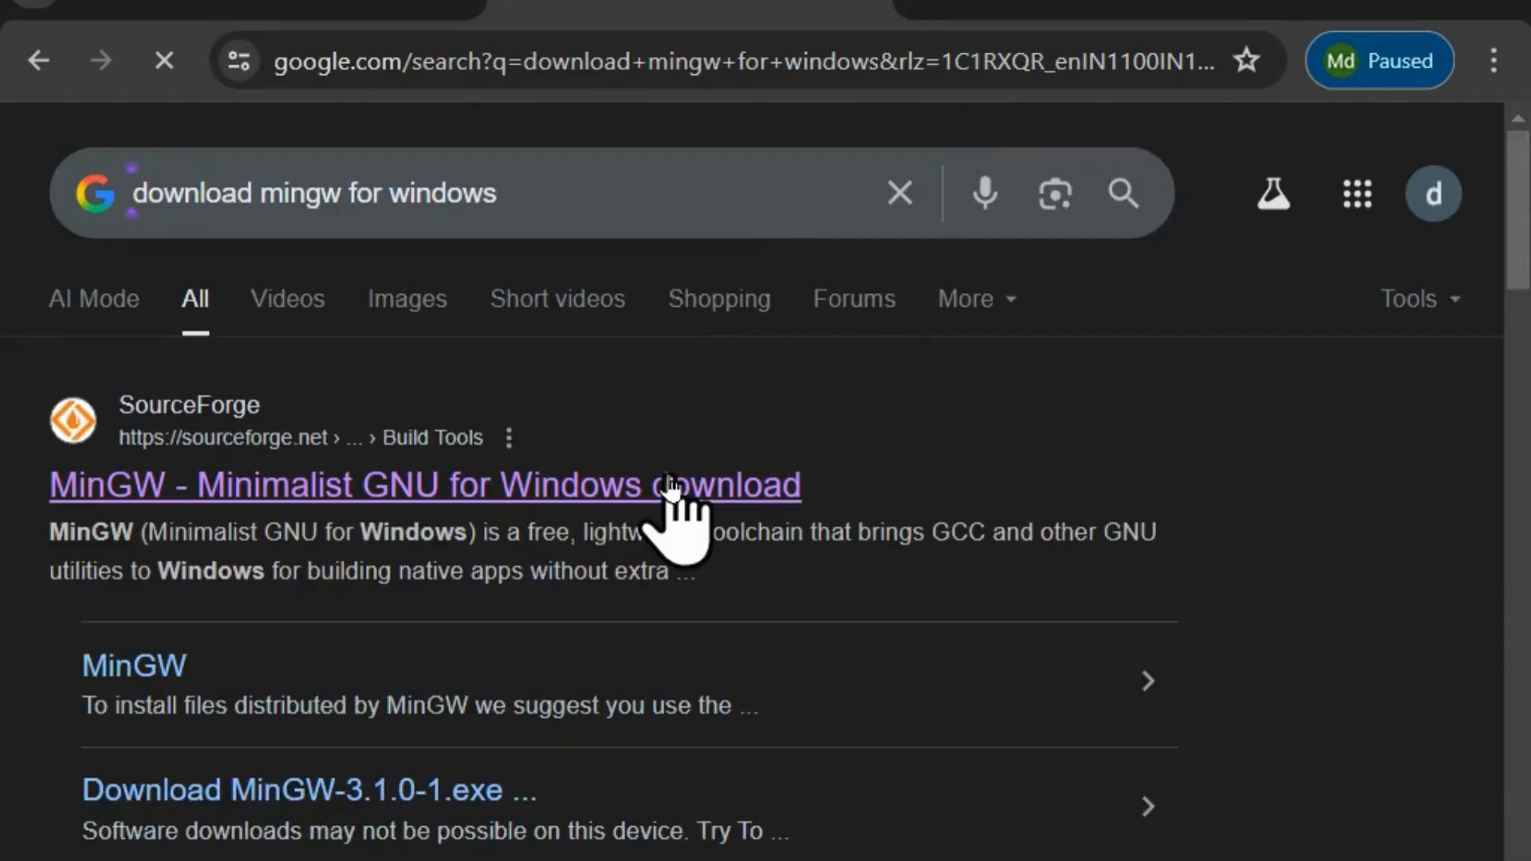
left_click(567, 500)
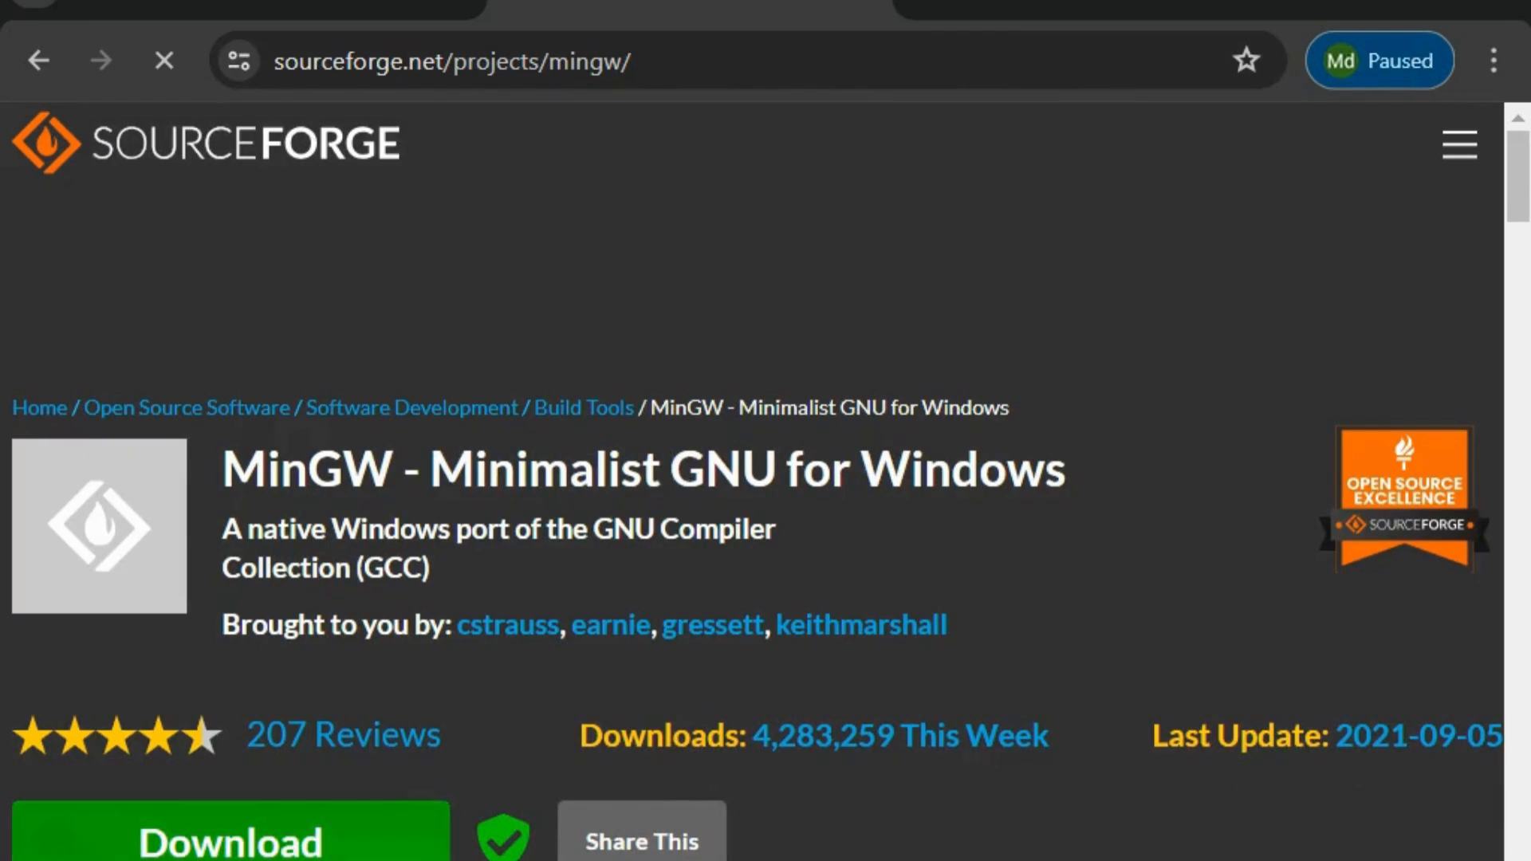
Download the MinGW setup from SourceForge and launch mingw-get-setup.exe.
left_click(194, 852)
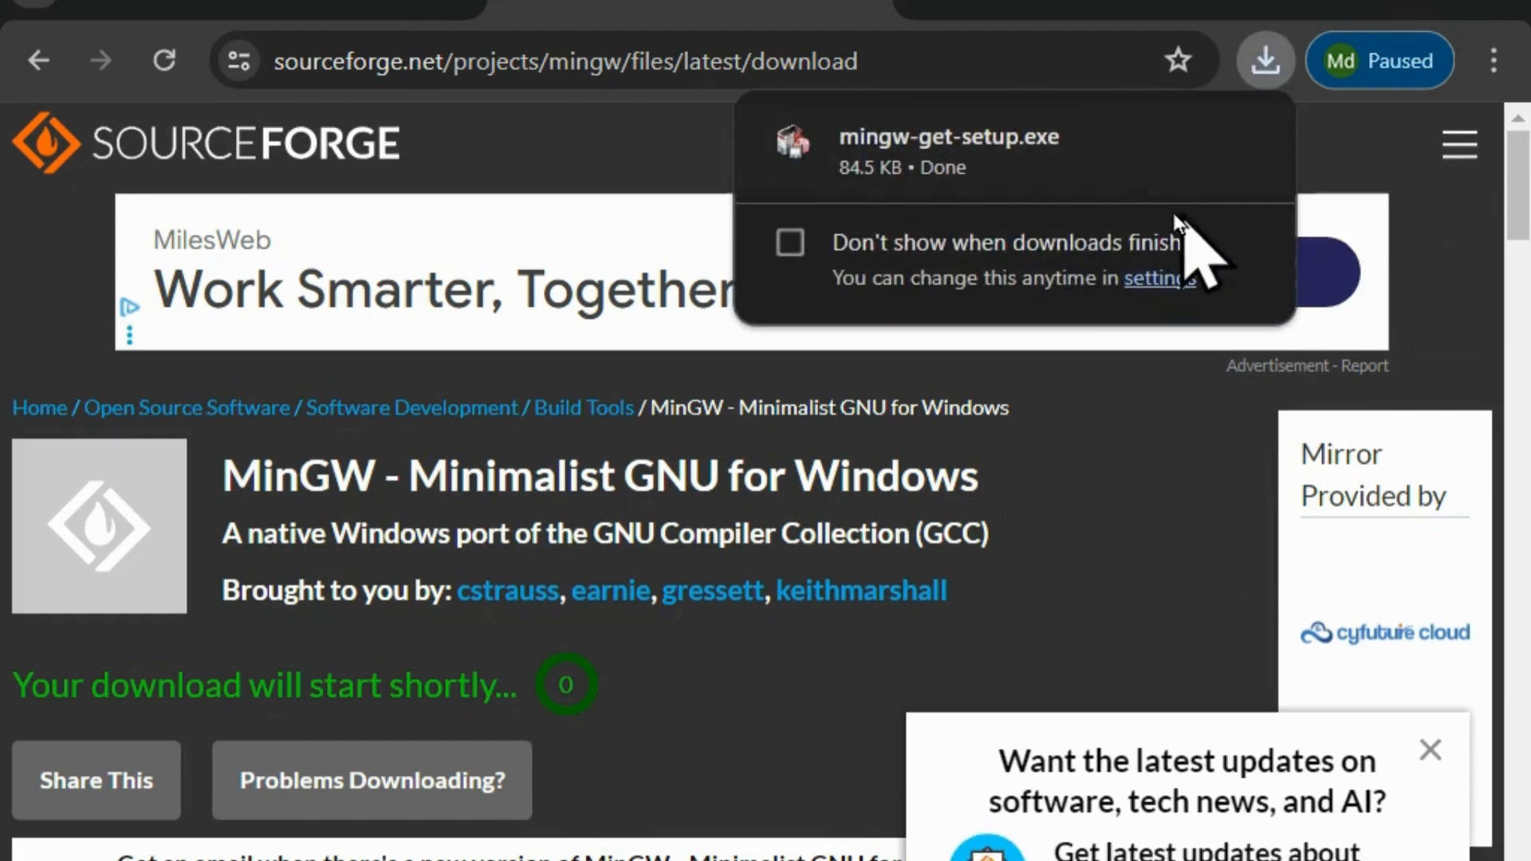
mouse_move(1170, 185)
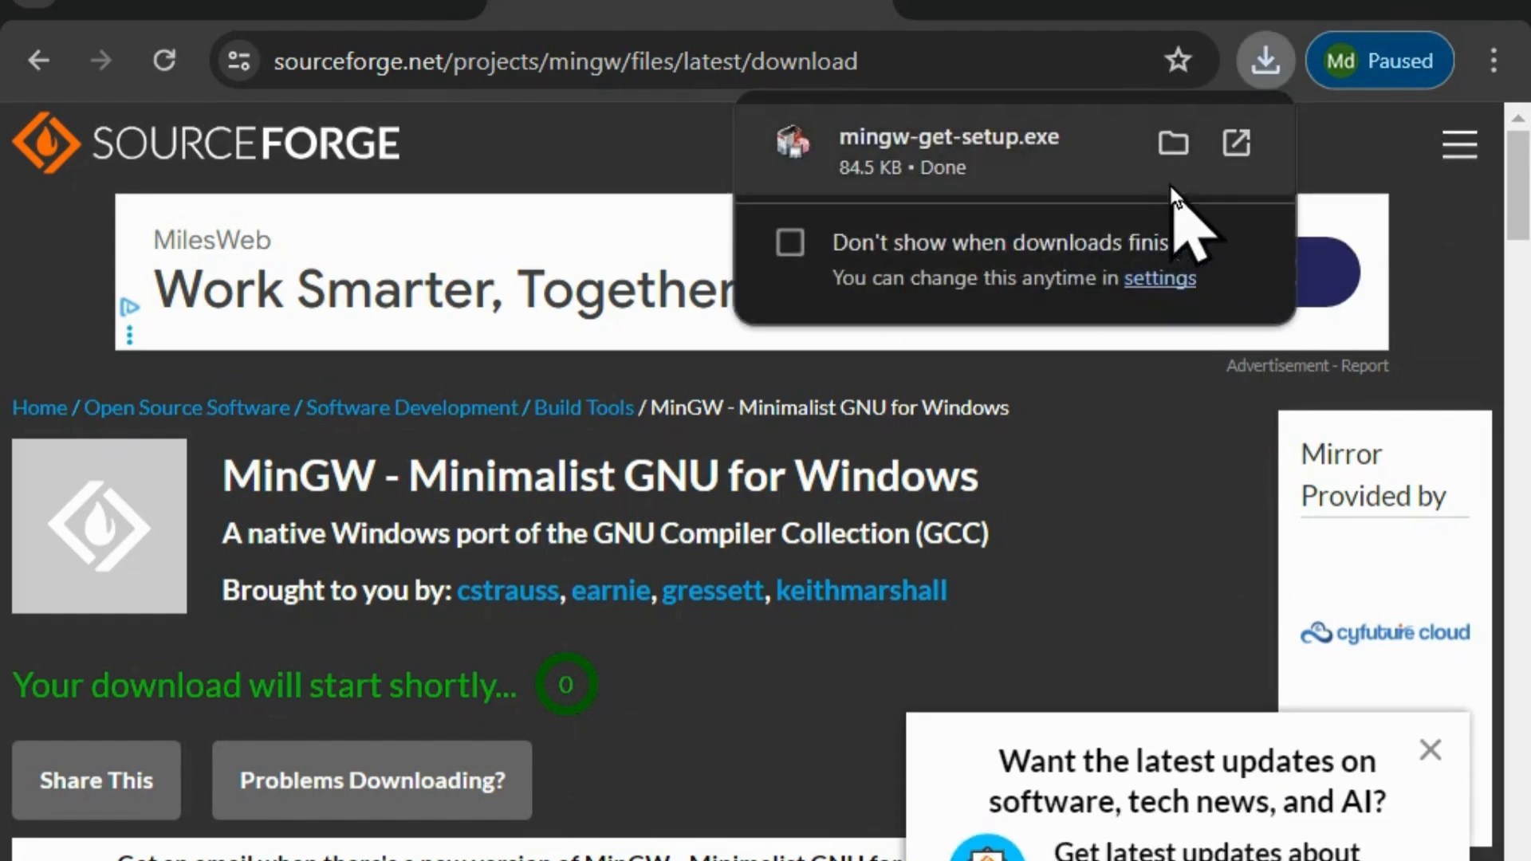
left_click(1228, 137)
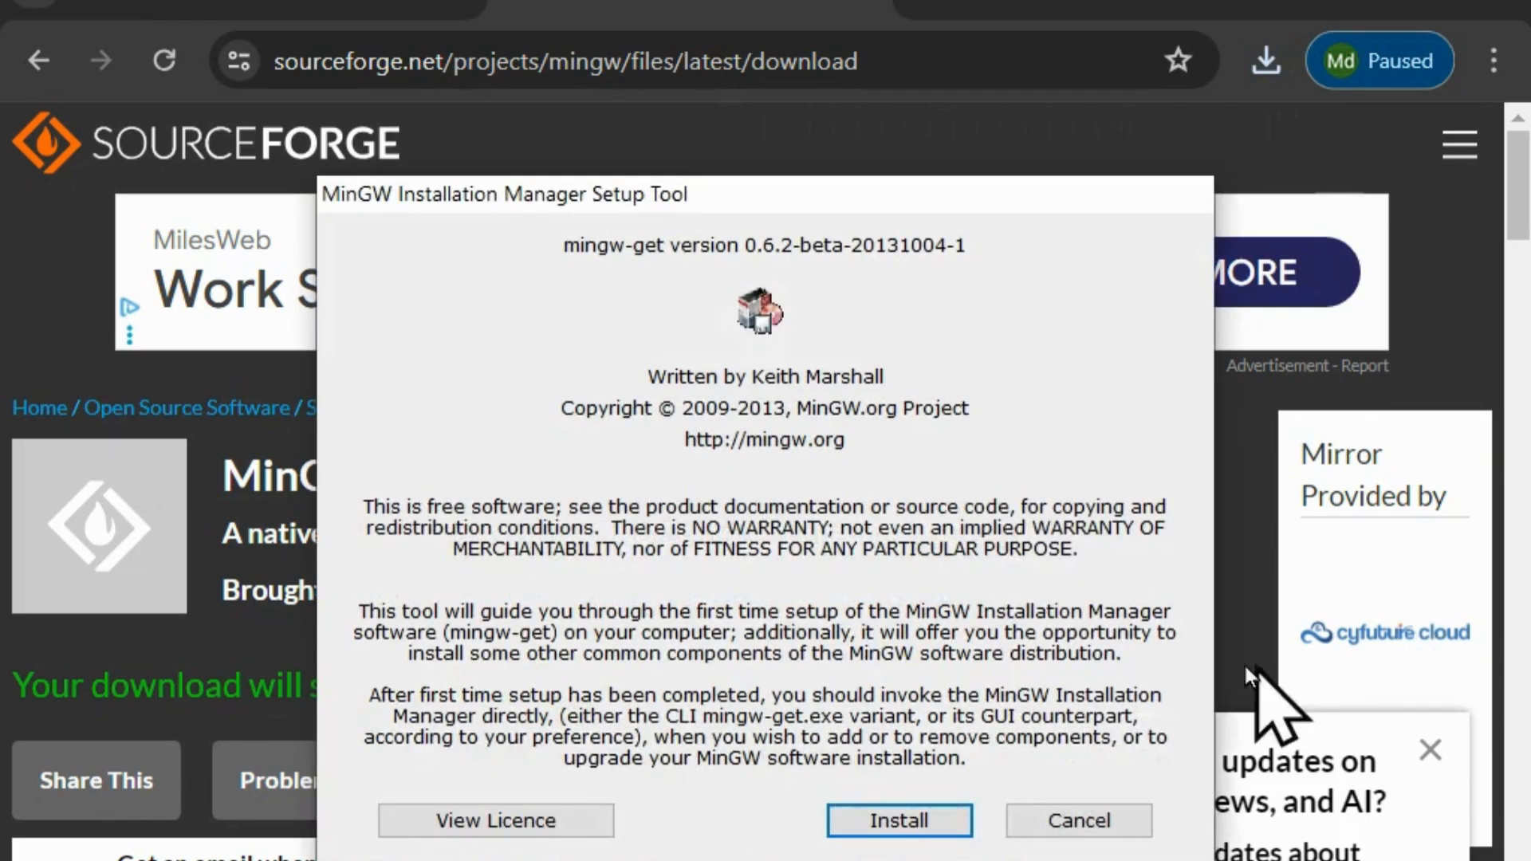
Reinstall the MinGW Installation Manager in C:\MinGW with the default preferences and continue to its package list.
left_click(940, 827)
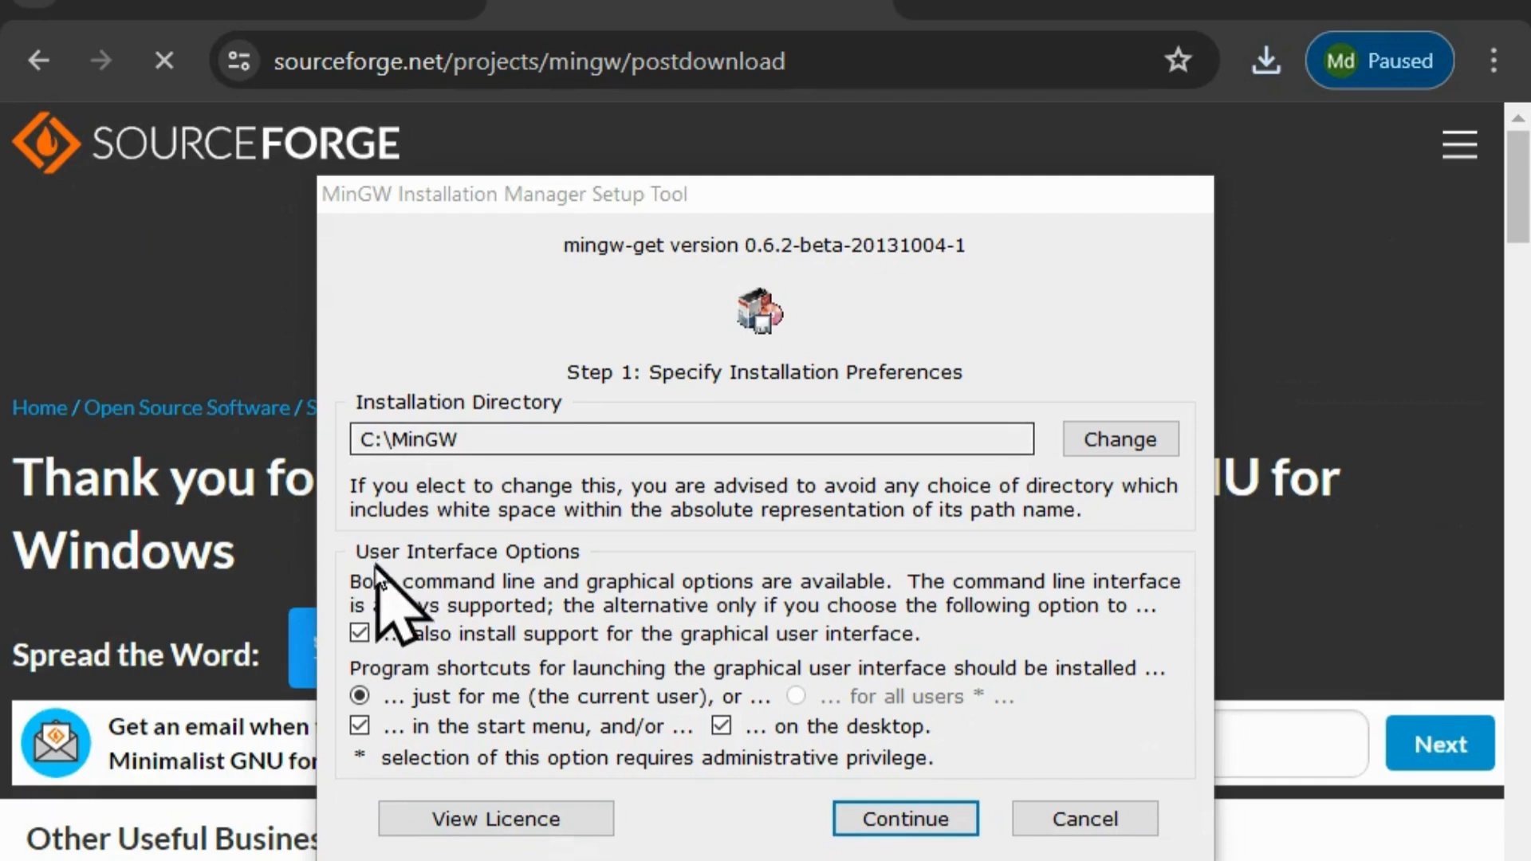
left_click(875, 822)
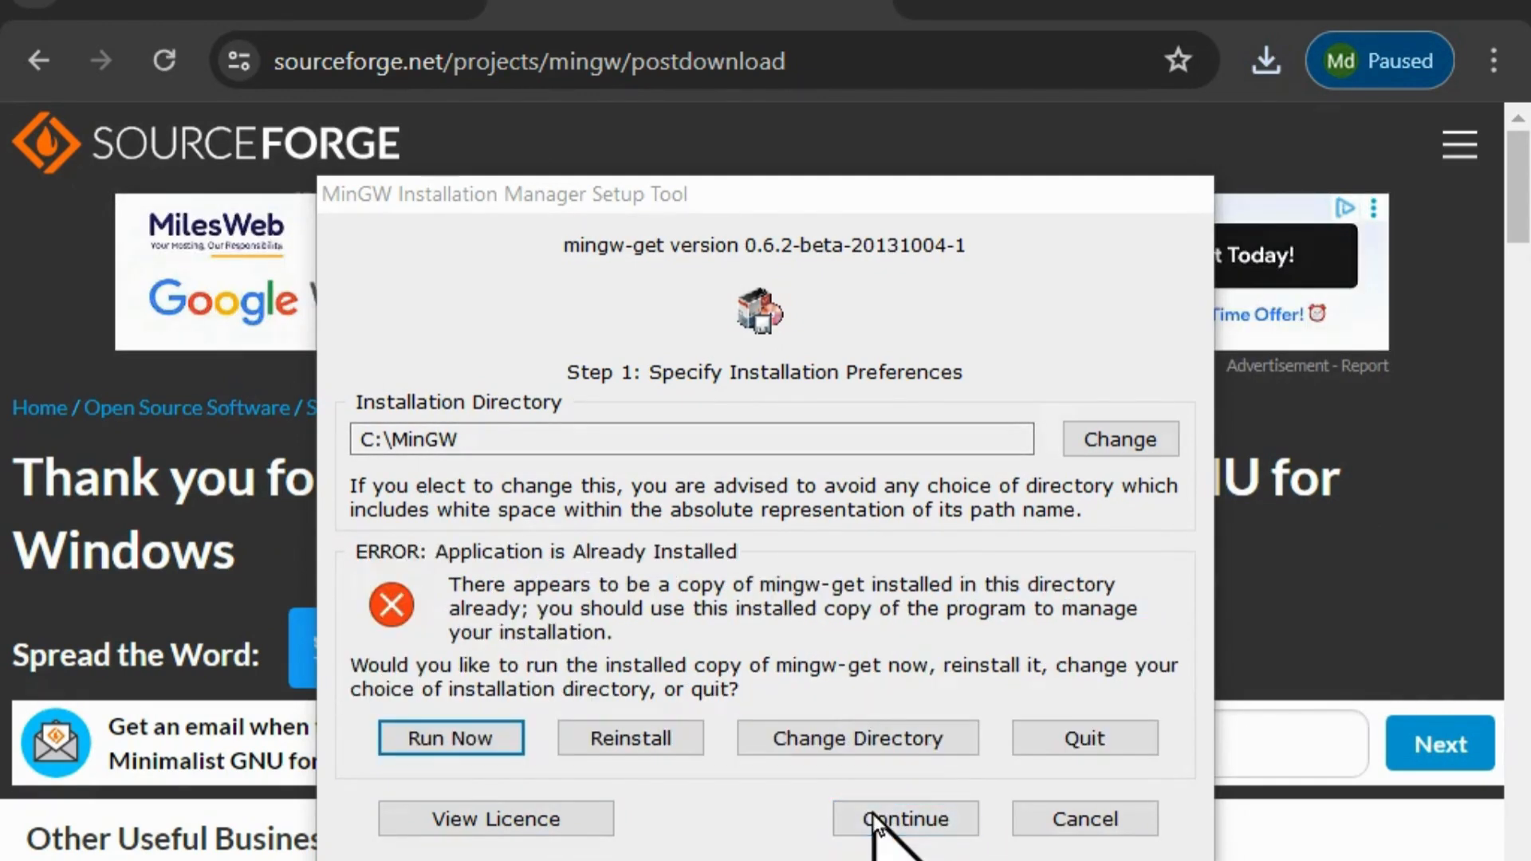
left_click(624, 731)
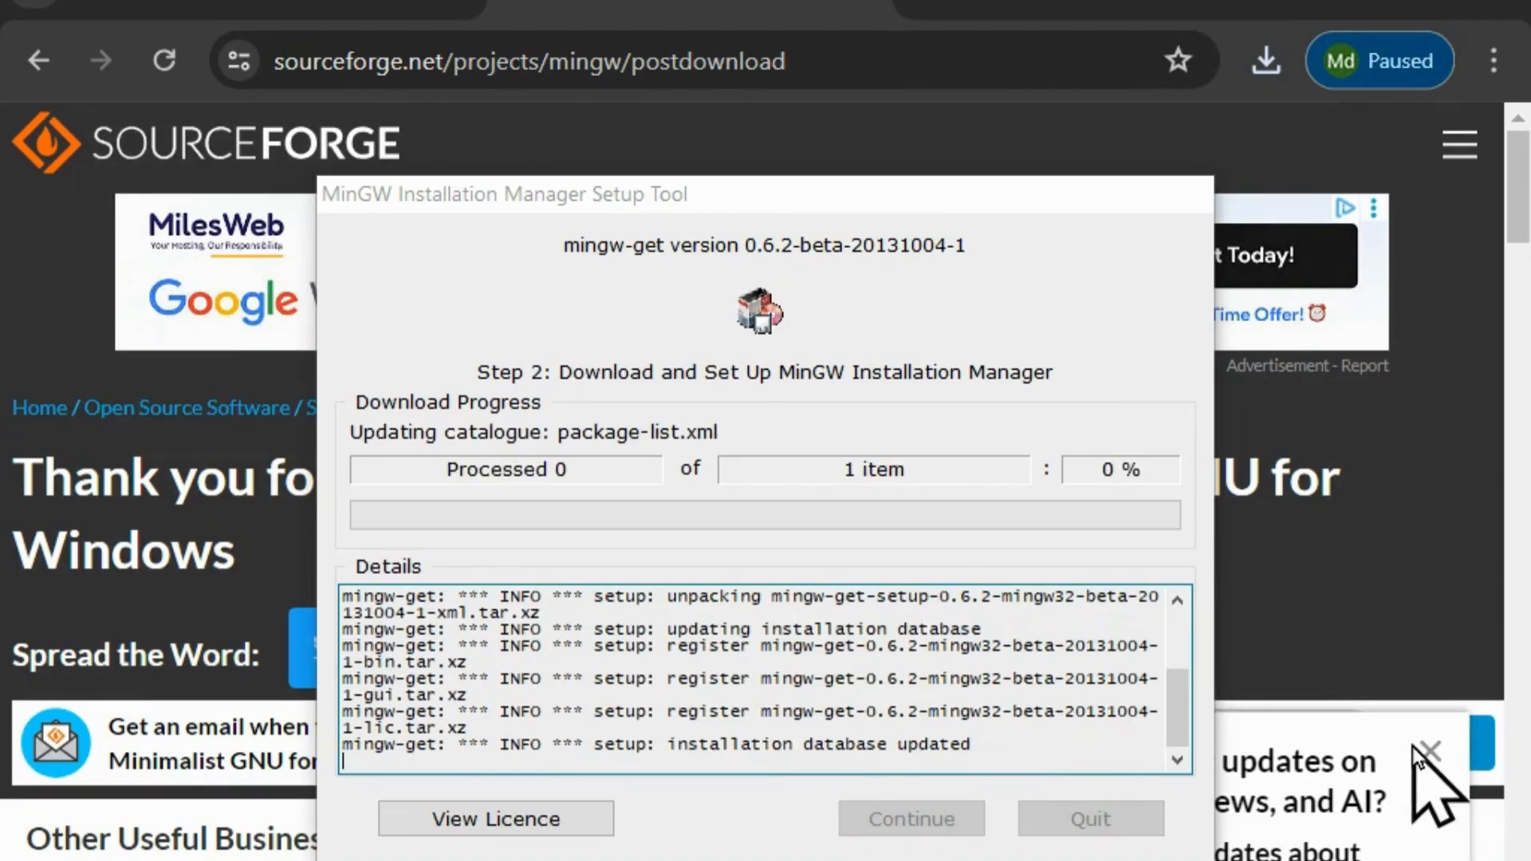
left_click(1422, 750)
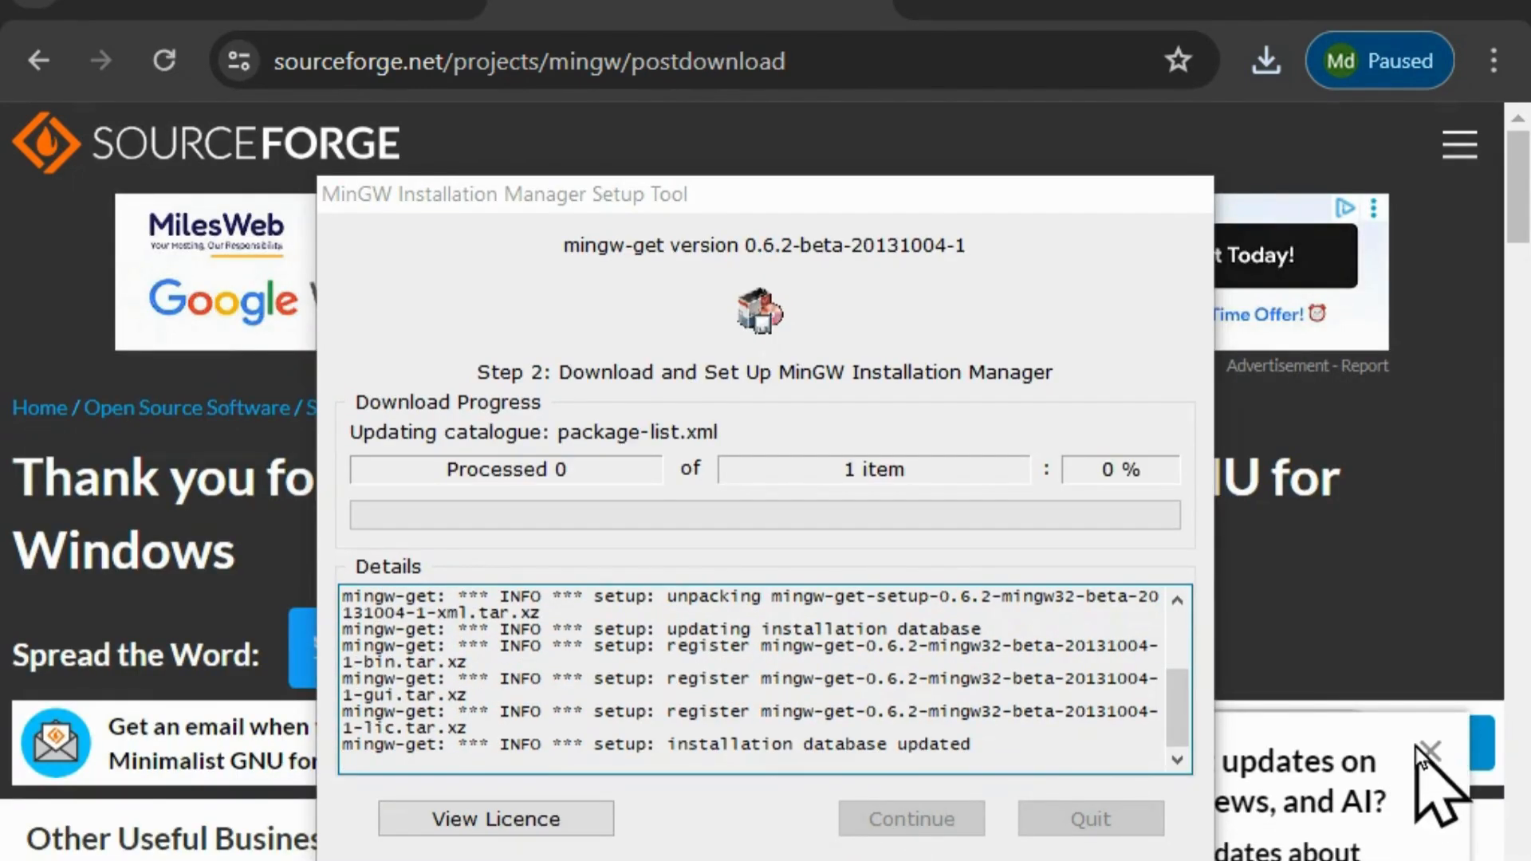
left_click(1422, 751)
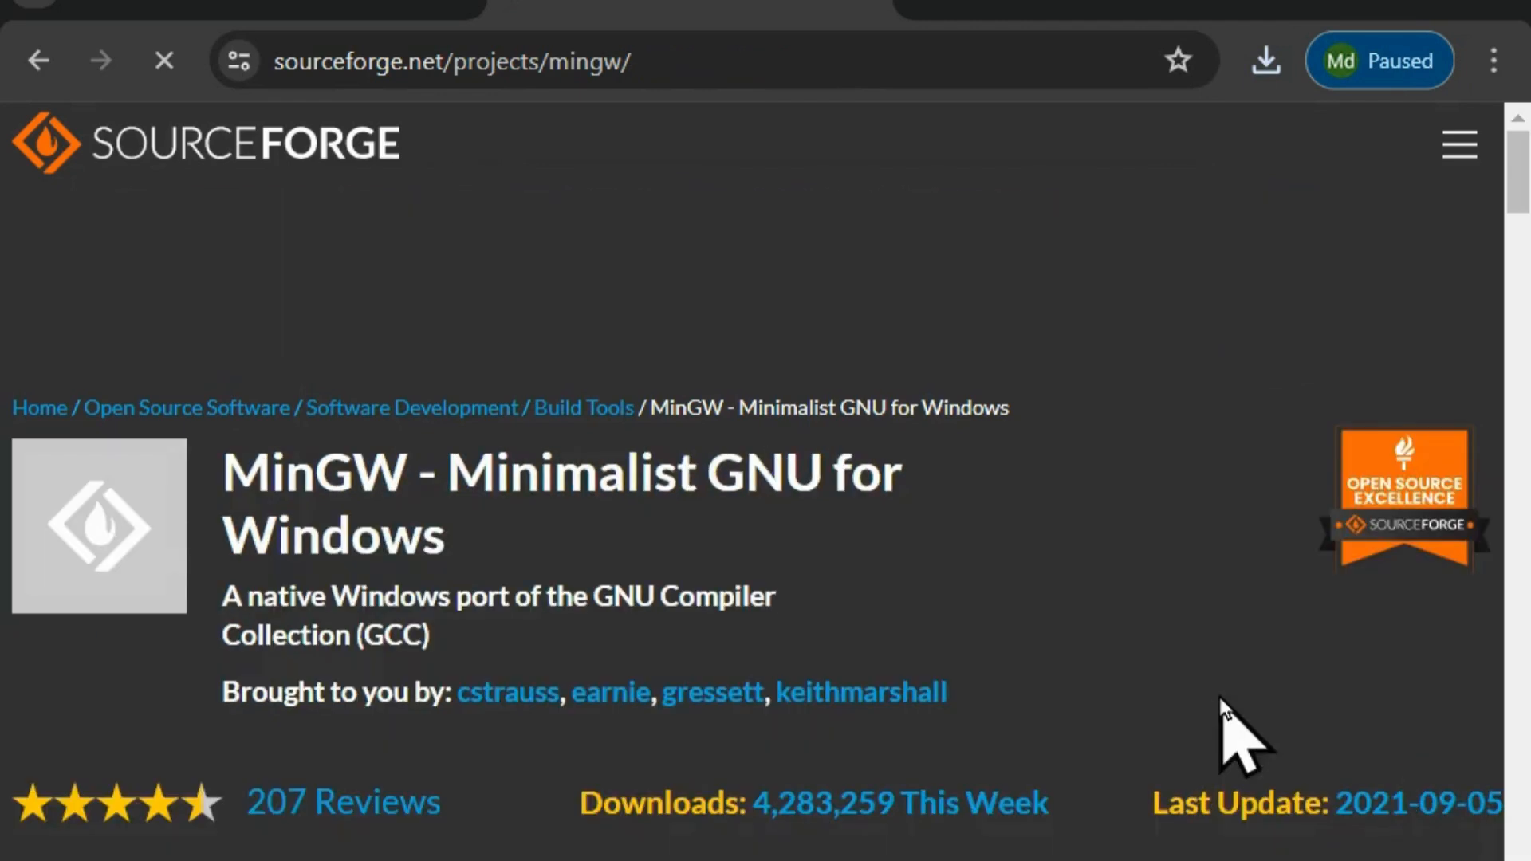
key("alt+Tab")
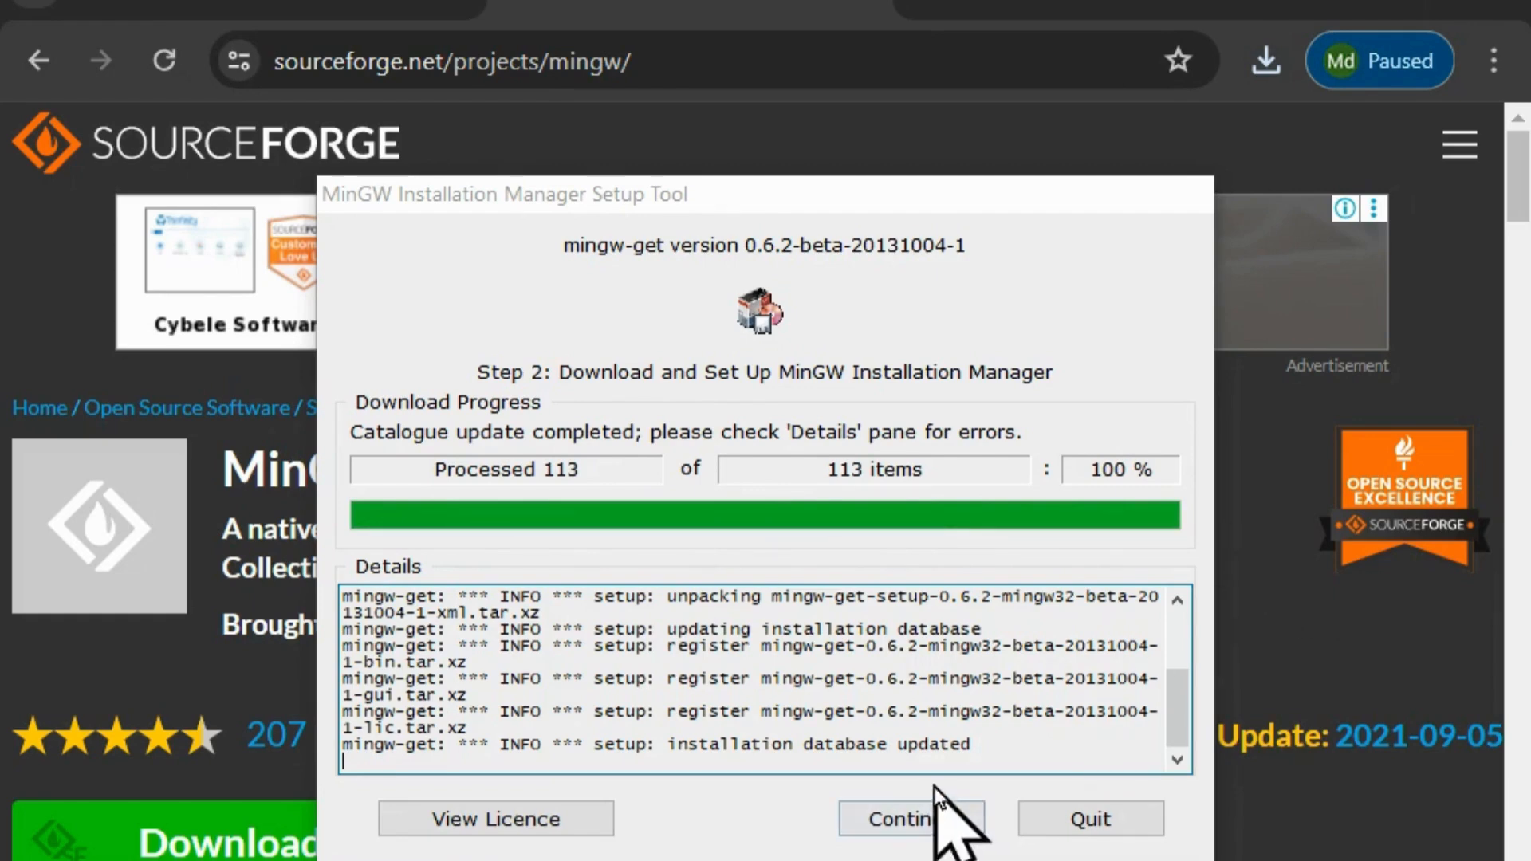
left_click(937, 815)
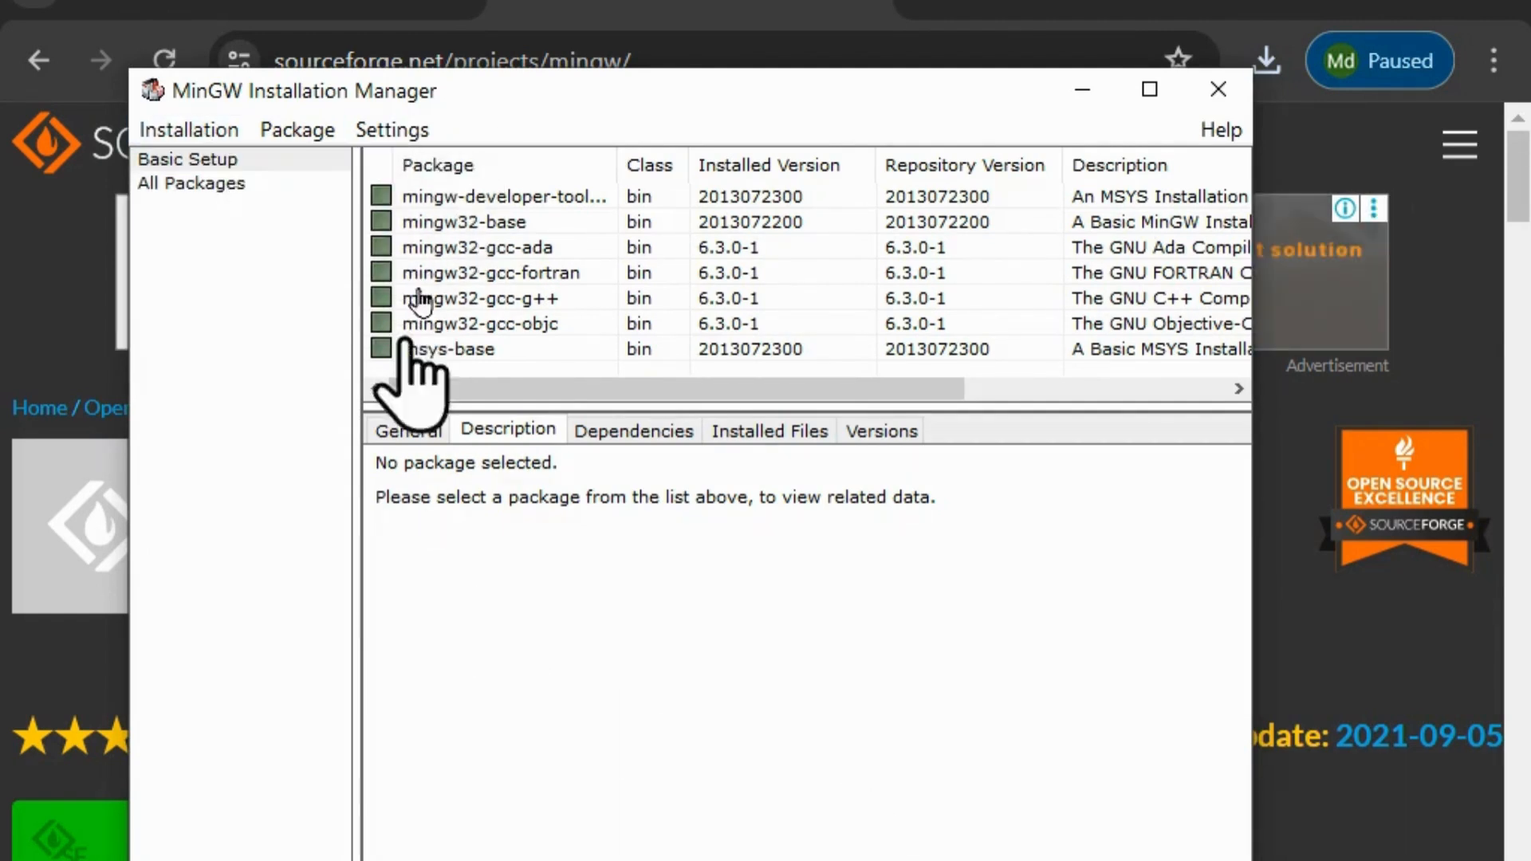
Review the installation commands for the basic setup packages in the MinGW Installation Manager, and close it.
left_click(195, 130)
left_click(373, 270)
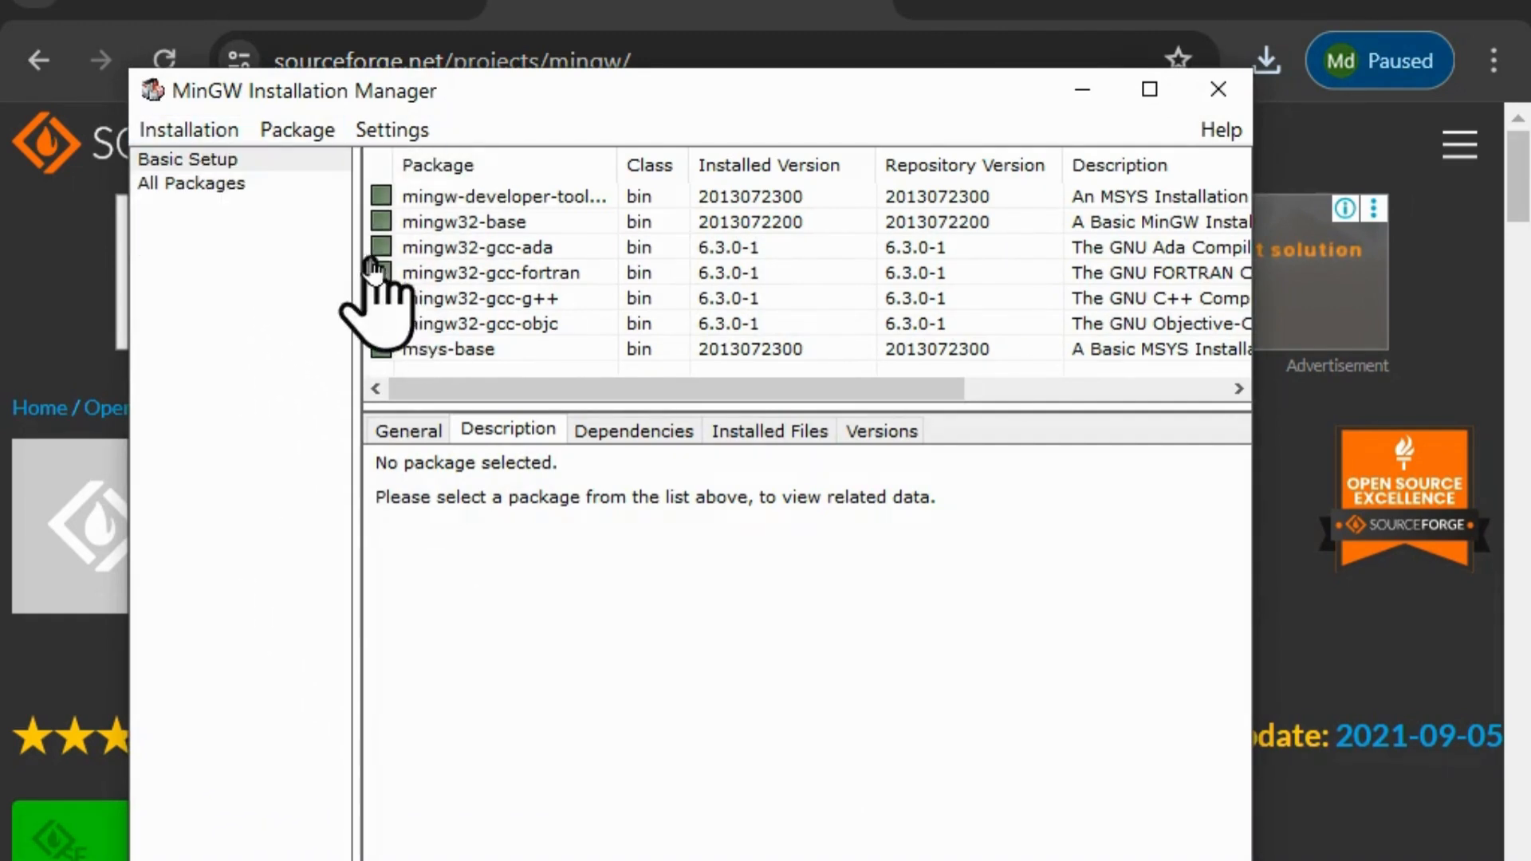
left_click(189, 130)
left_click(224, 614)
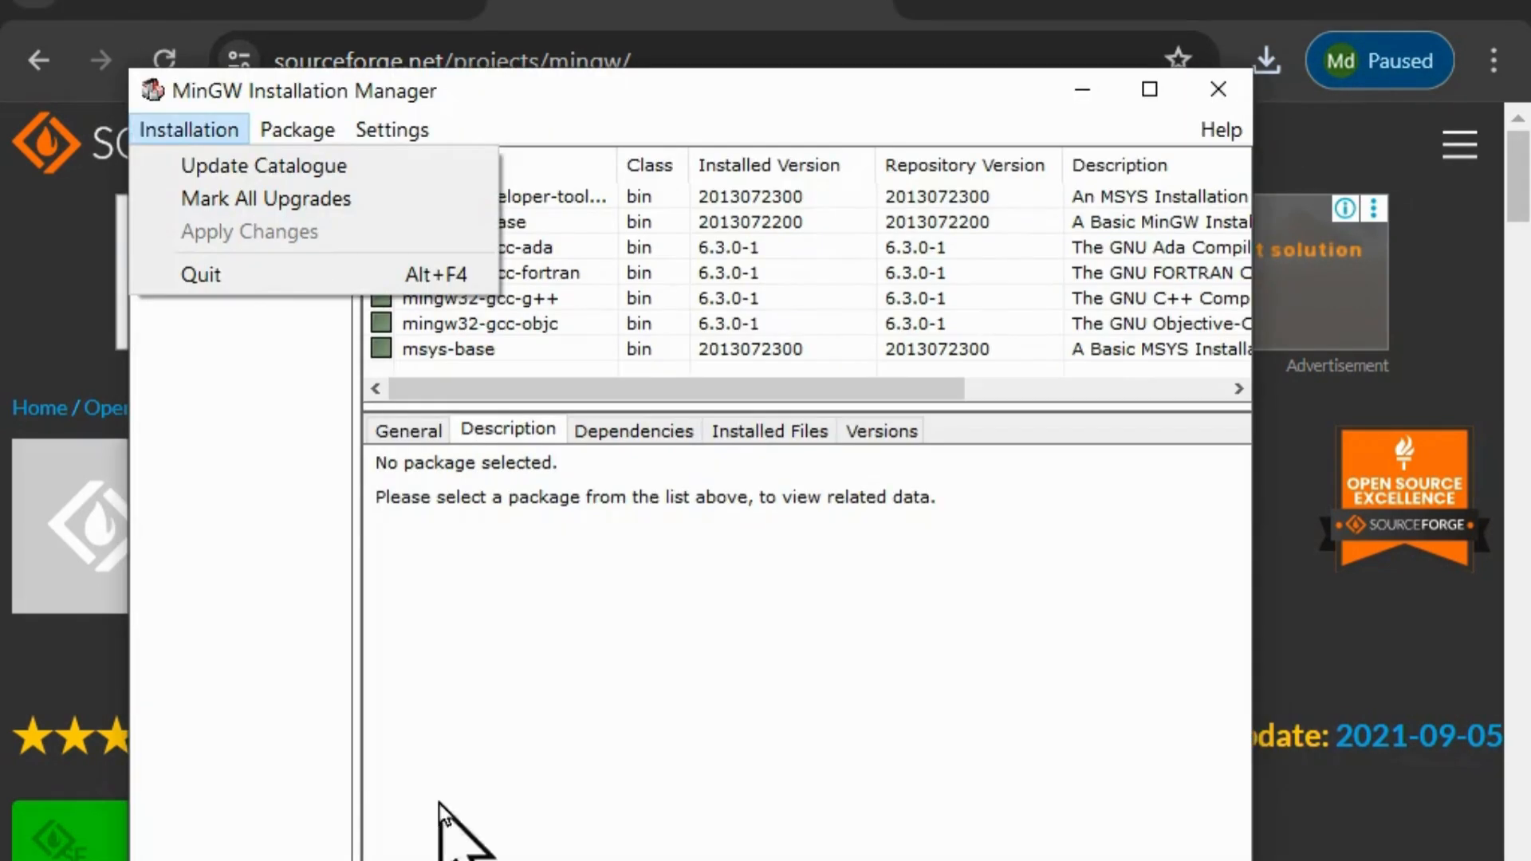
left_click(228, 630)
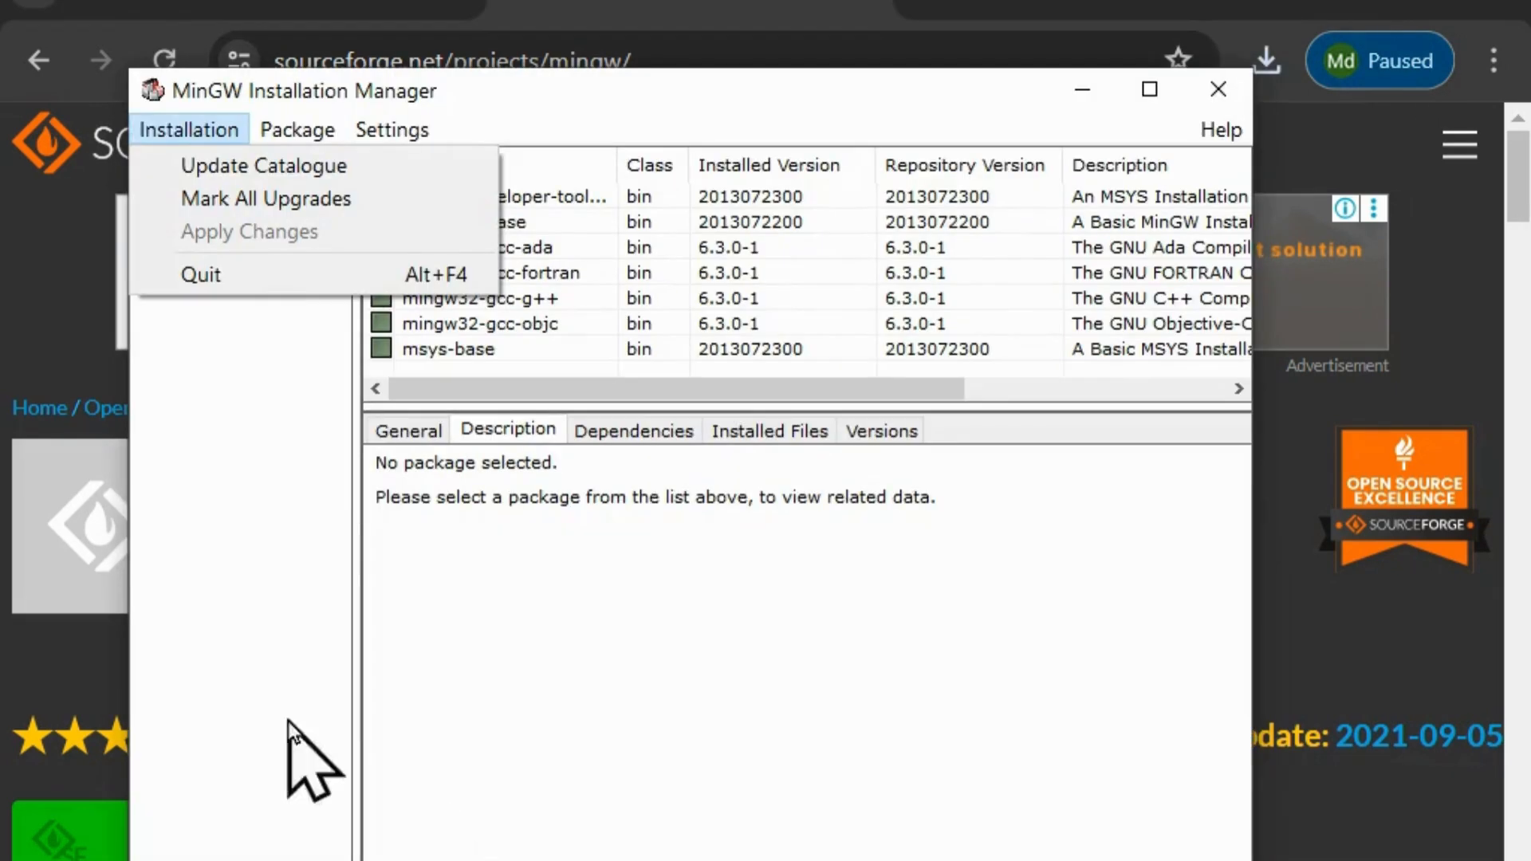
left_click(287, 758)
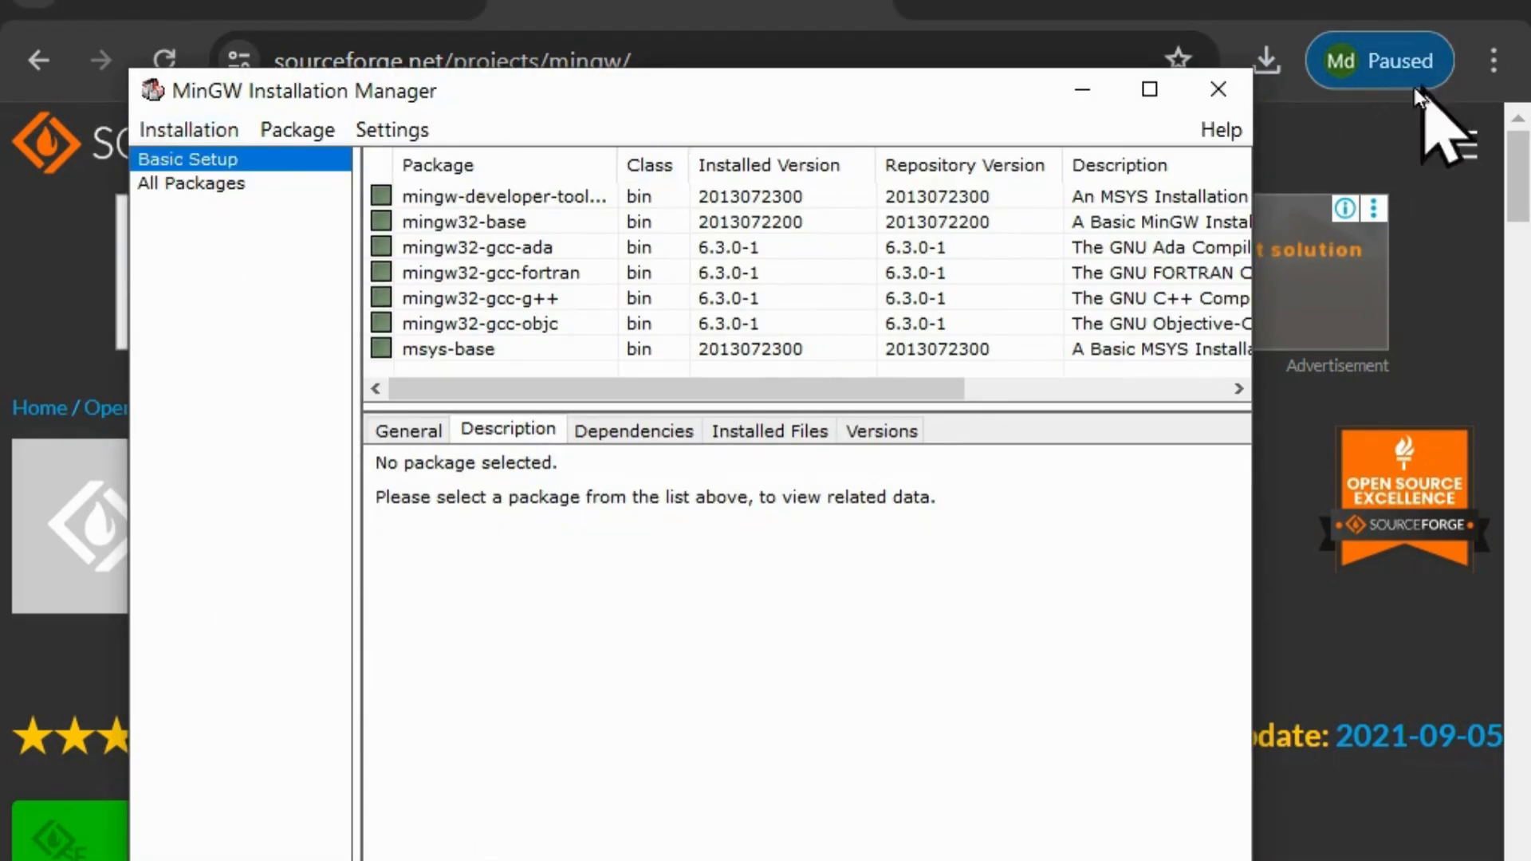
left_click(1221, 99)
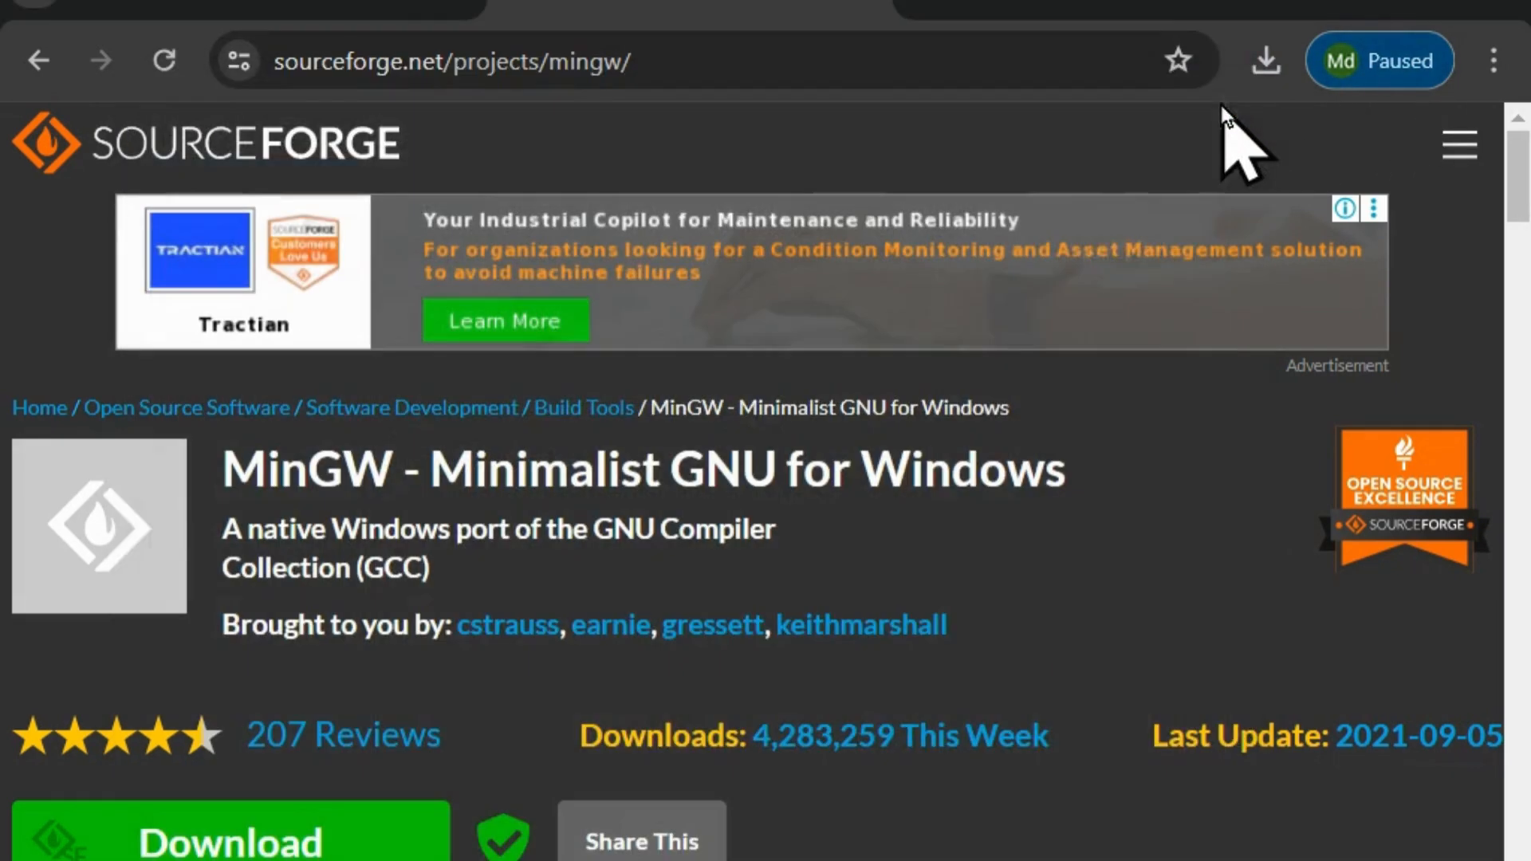
Browse to the C:\MinGW\bin folder in File Explorer, copy its path, and return to the desktop.
left_click(1343, 3)
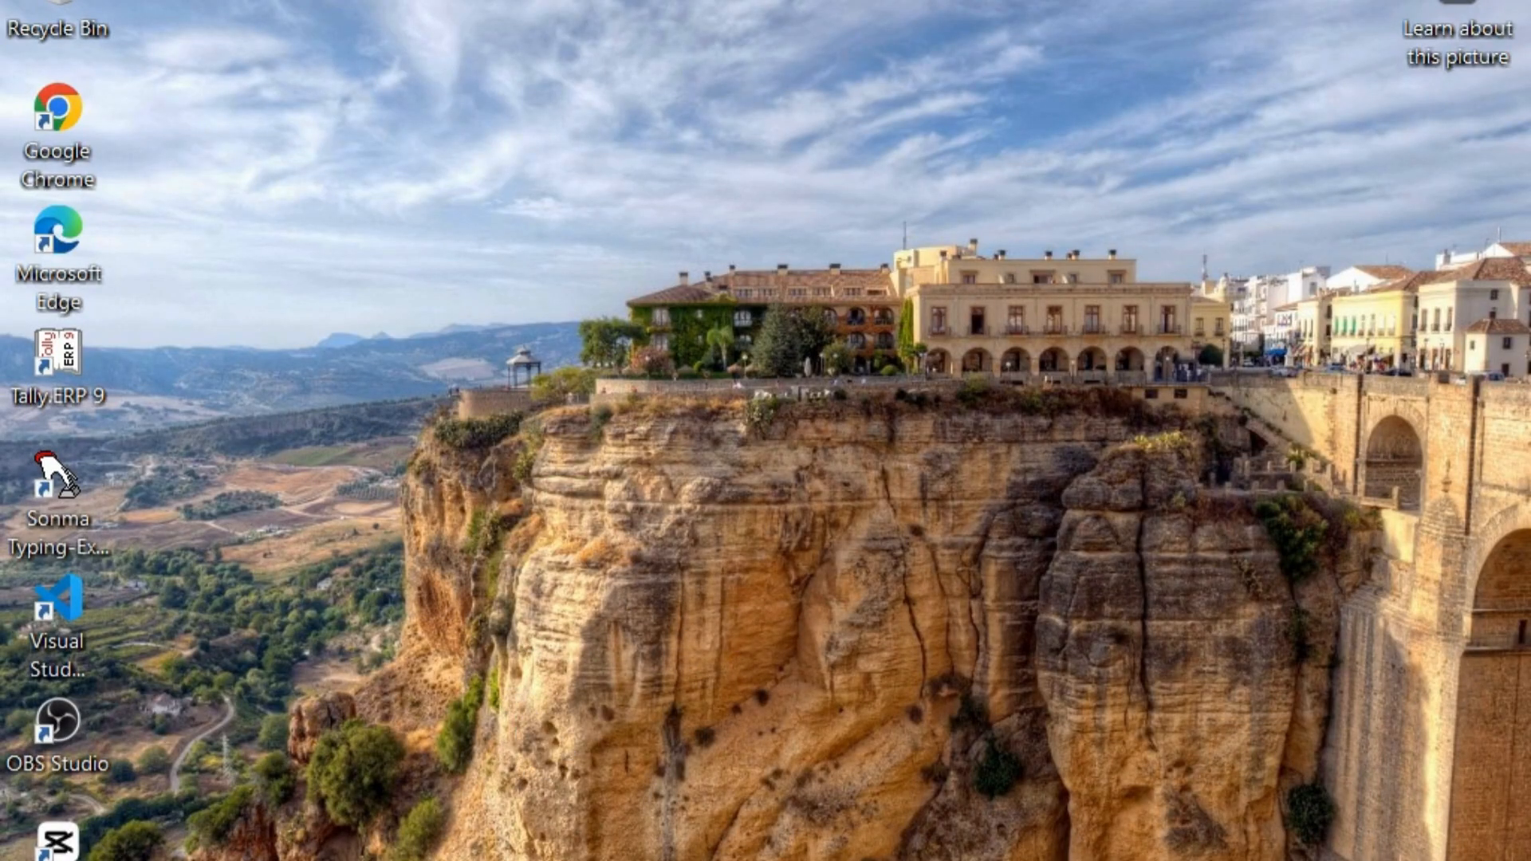
left_click(447, 860)
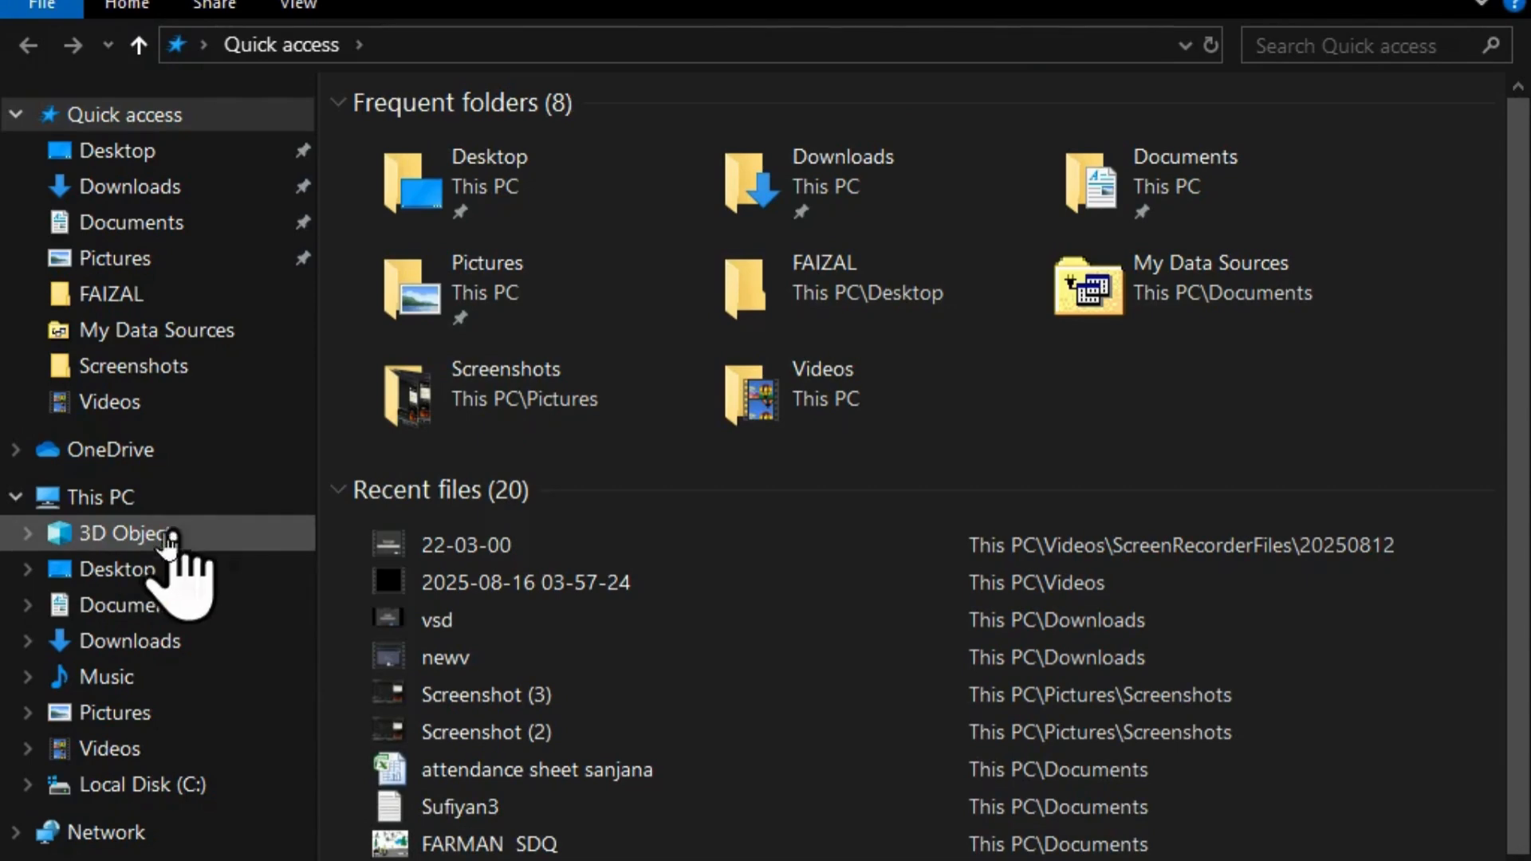
left_click(120, 499)
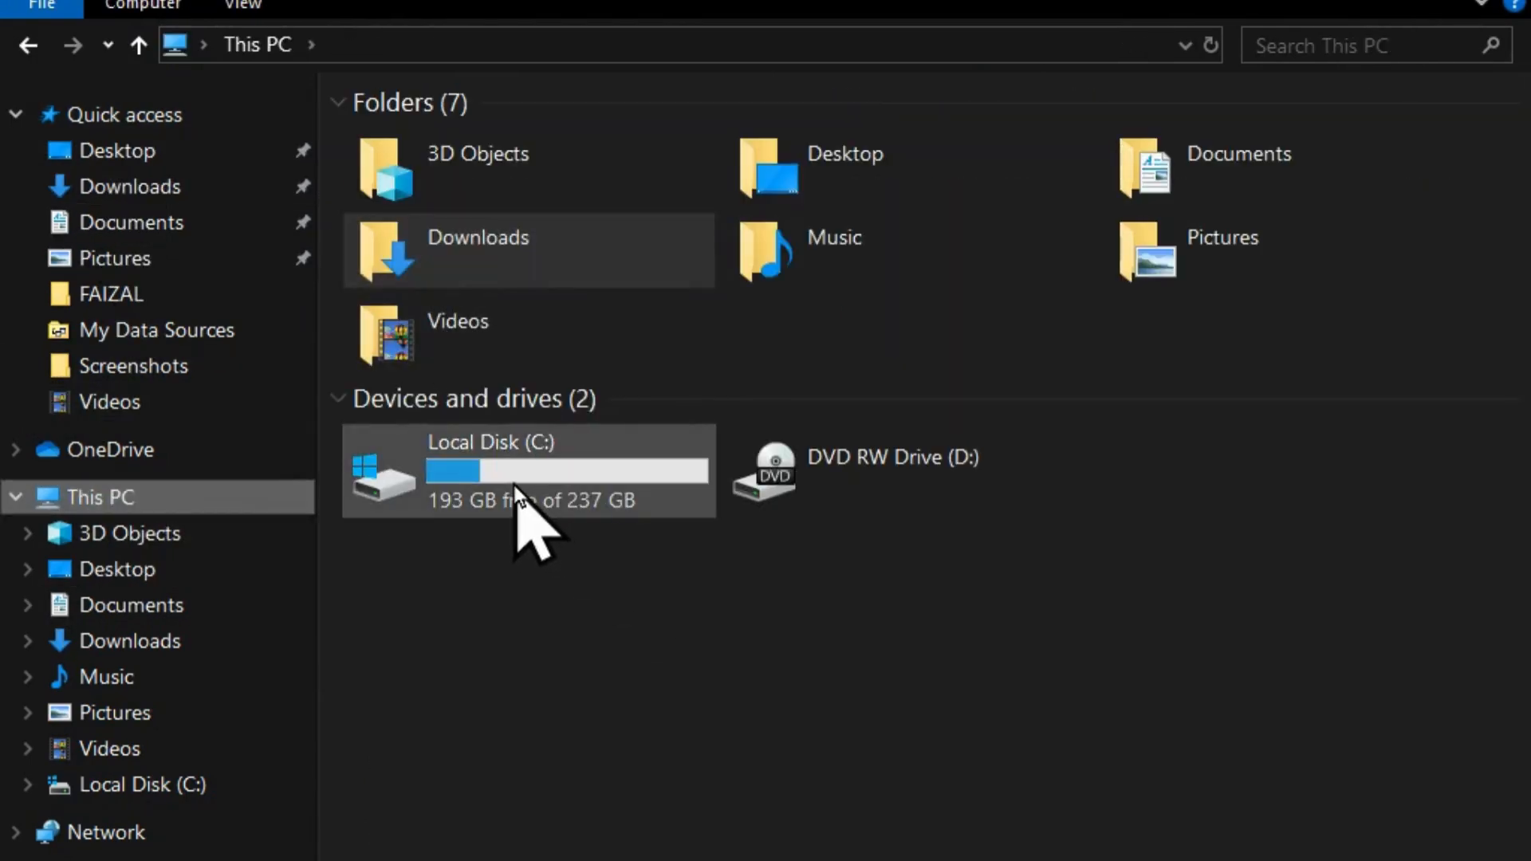
double_click(513, 484)
double_click(427, 171)
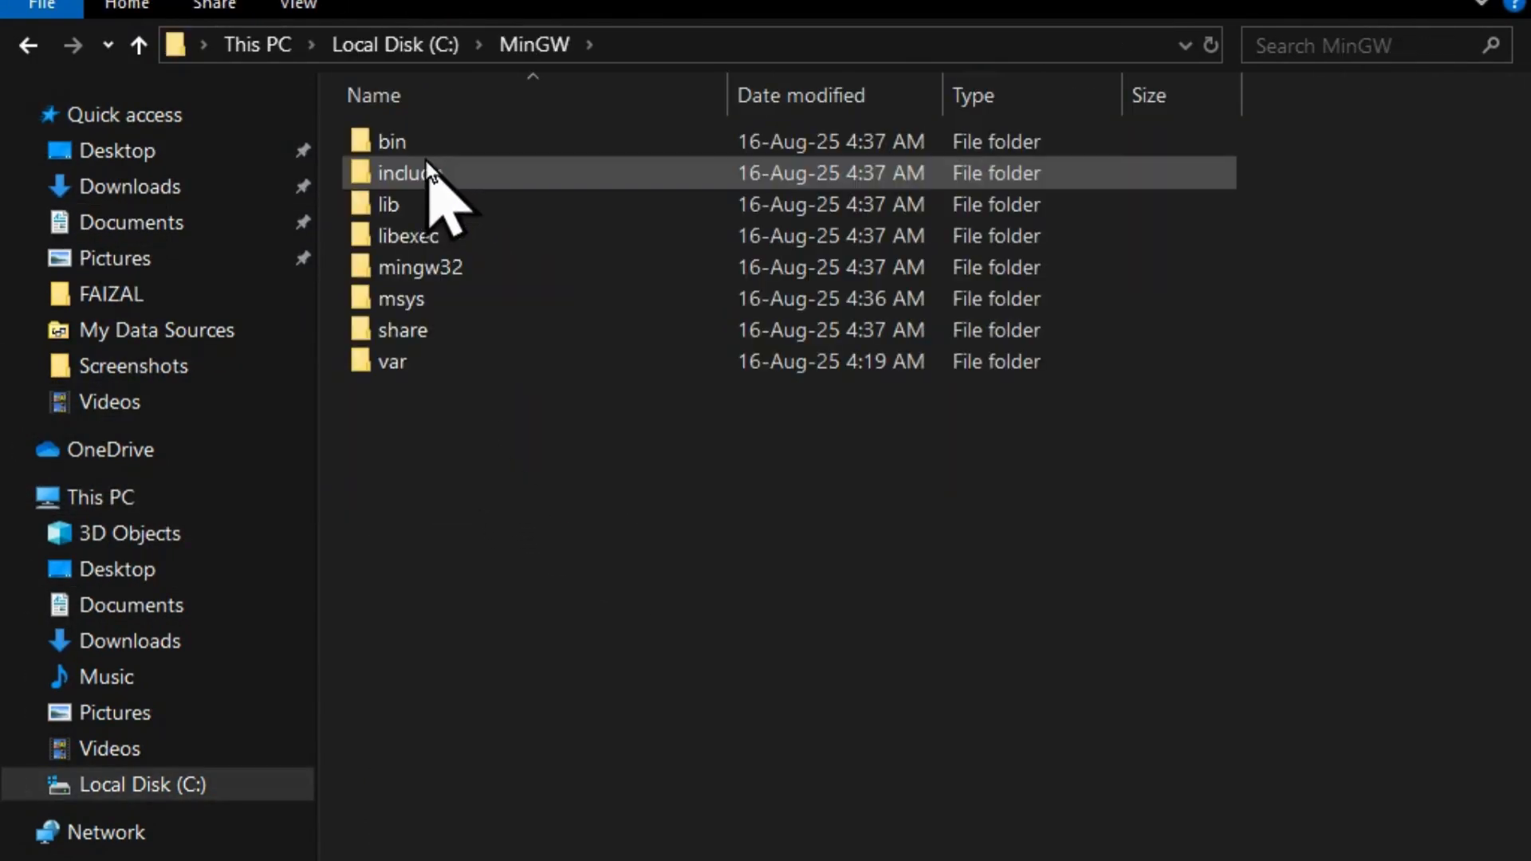
double_click(415, 146)
left_click(660, 44)
key("super+d")
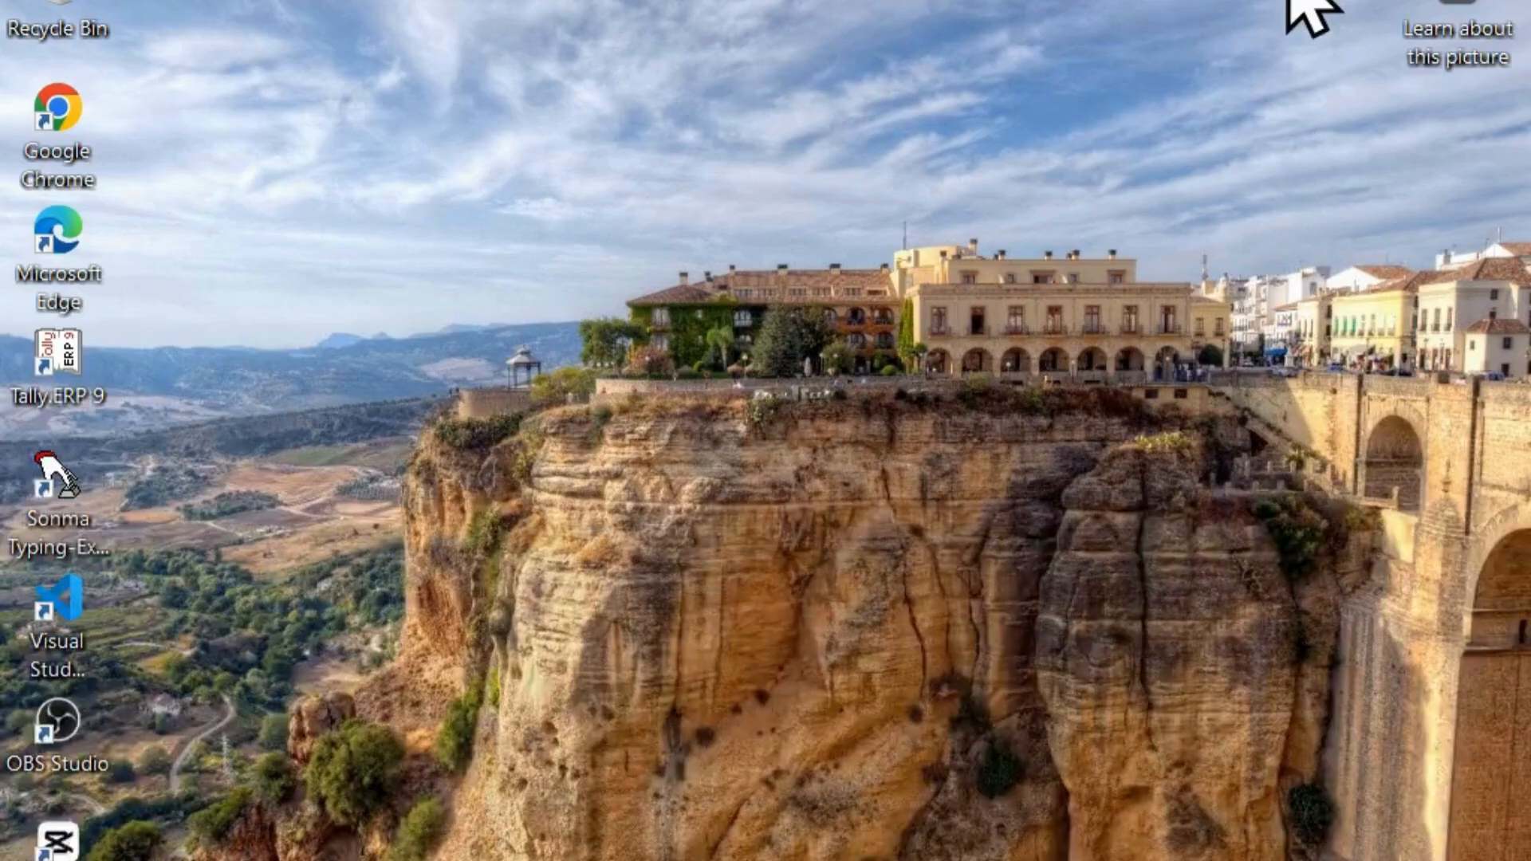
Search Windows for "environ", open the system environment variables settings, and bring up the Environment Variables dialog.
key("super")
type("sye")
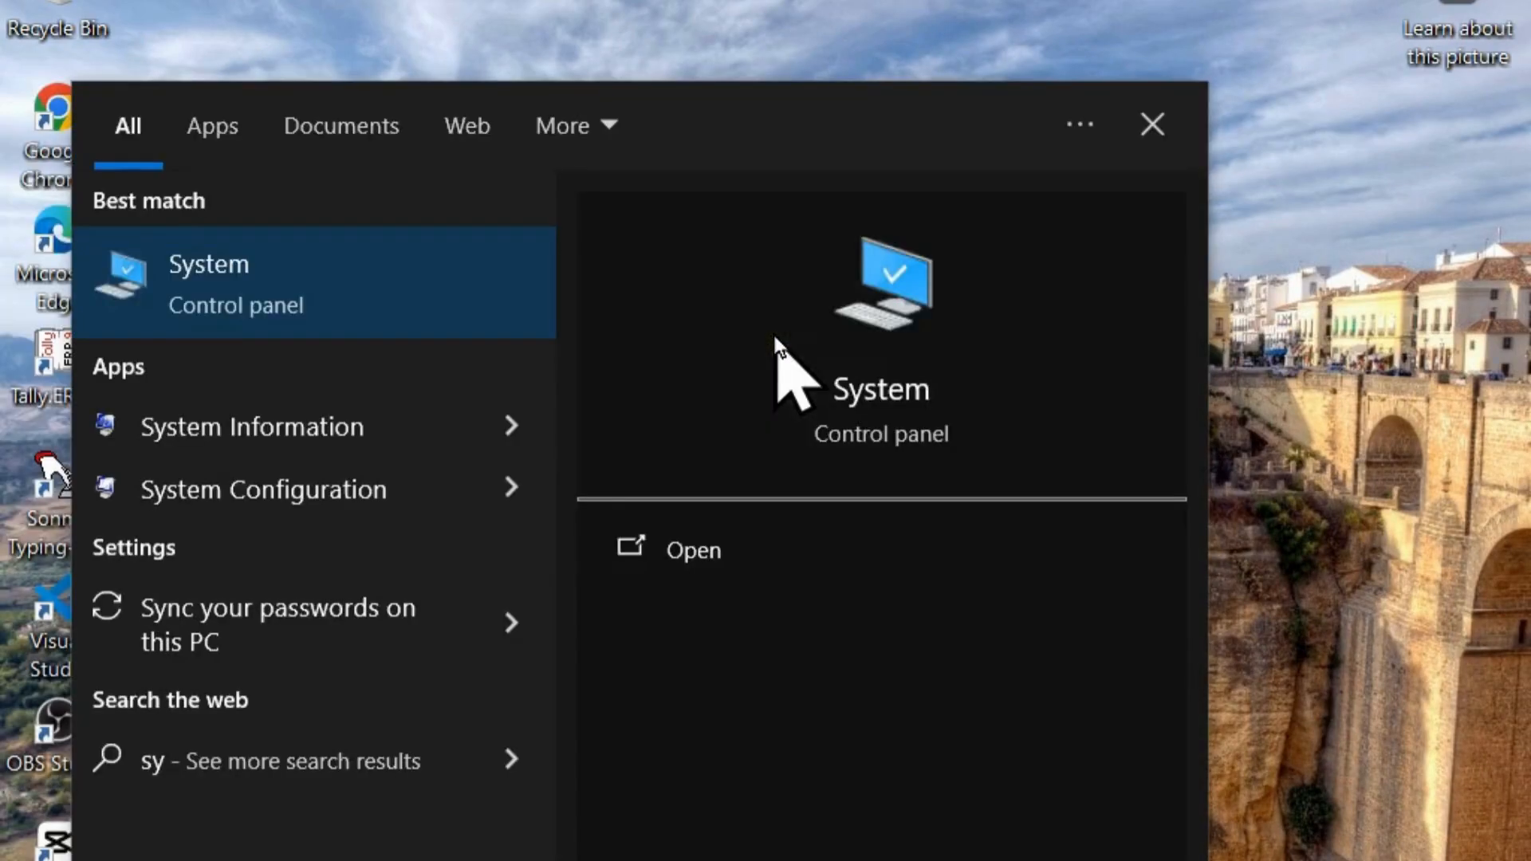
type("s")
key("BackSpace")
key("BackSpace")
key("BackSpace")
key("BackSpace")
type("env")
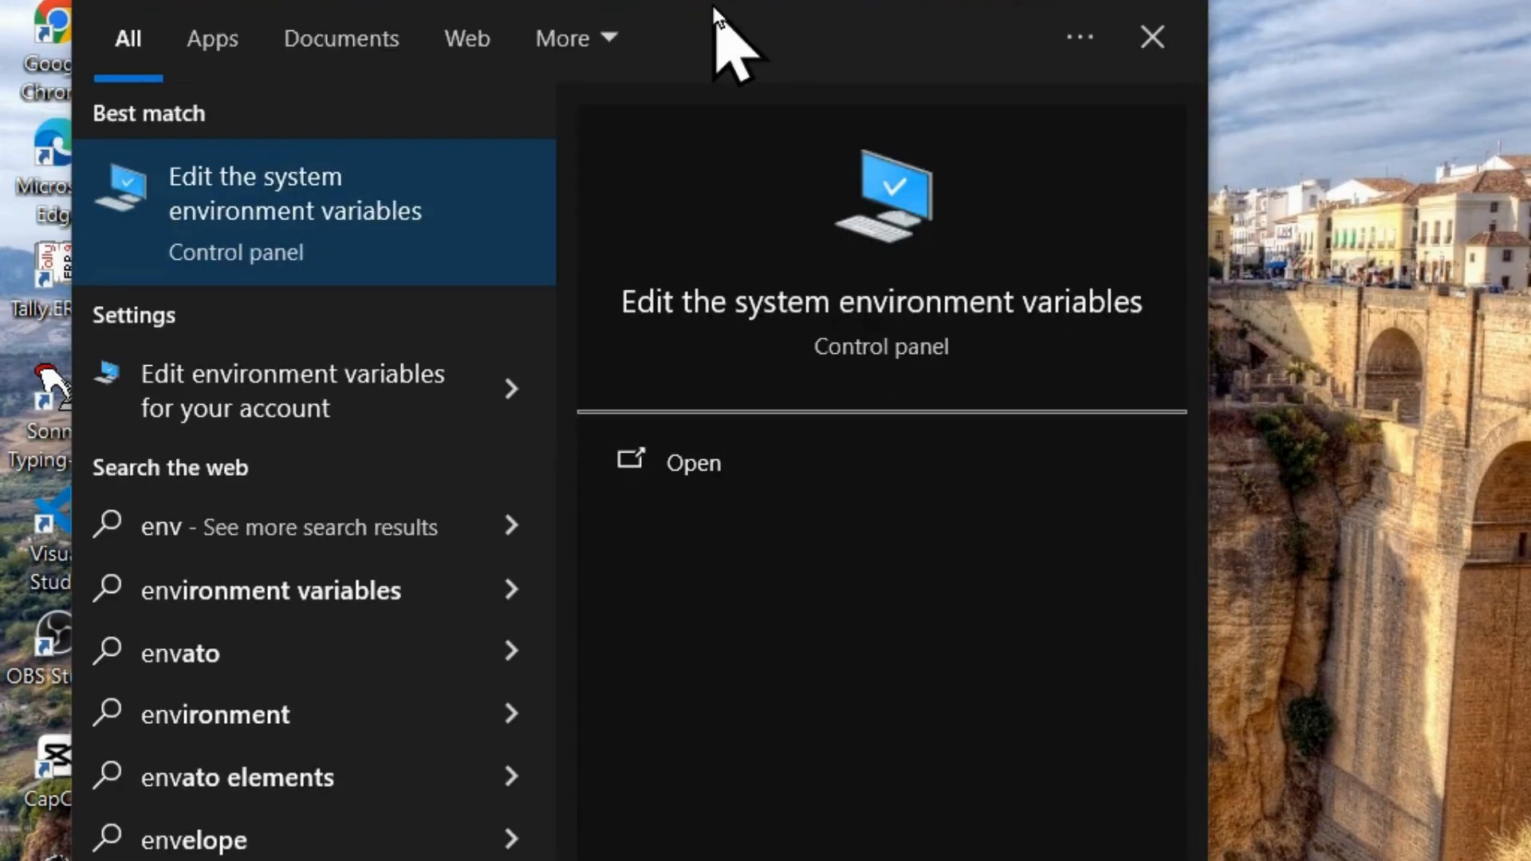
type("iro")
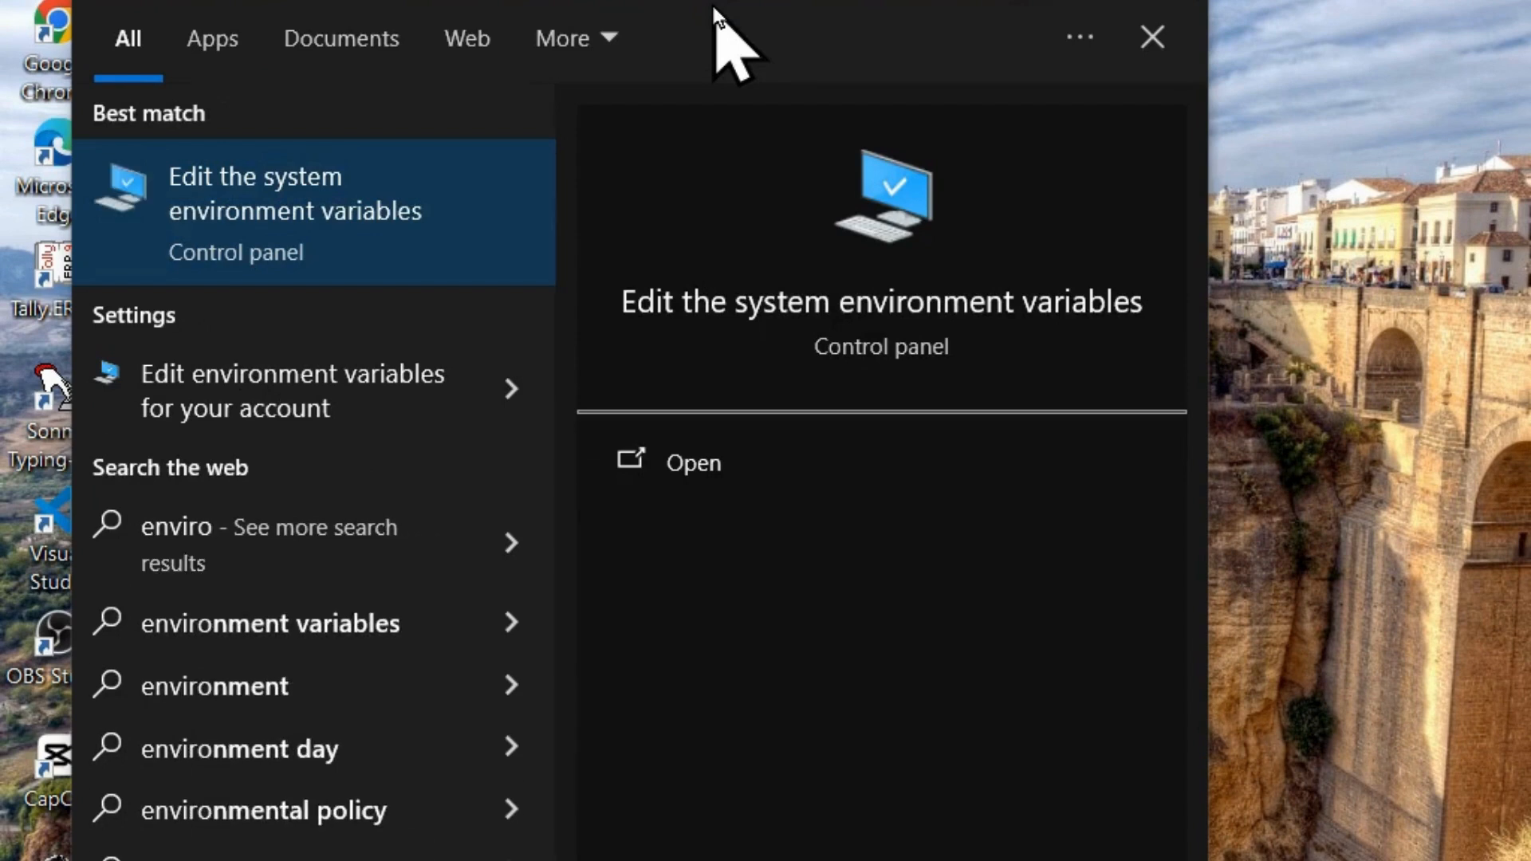
type("n")
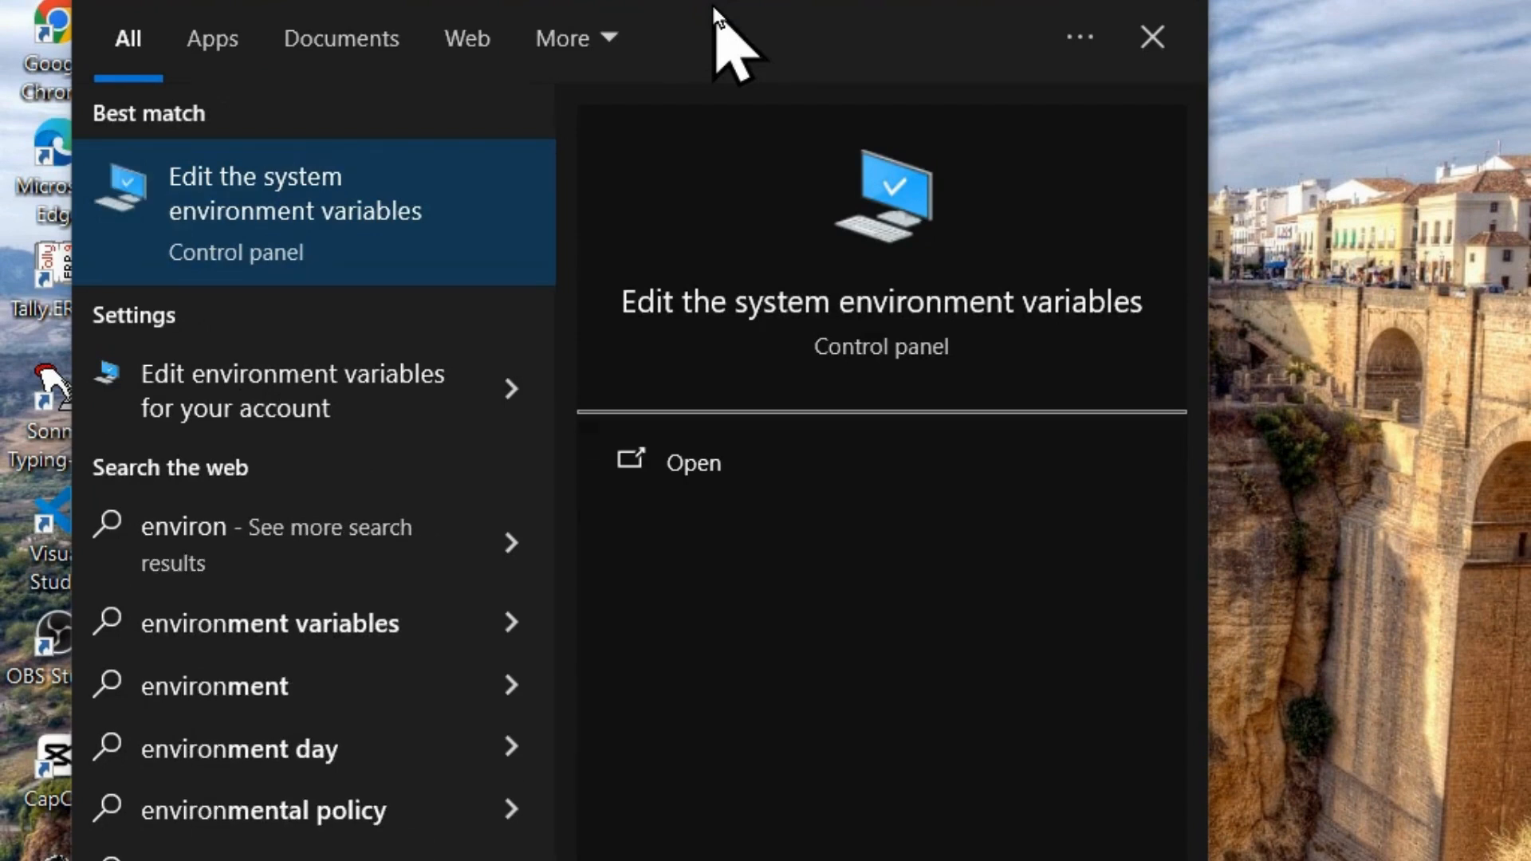
left_click(670, 477)
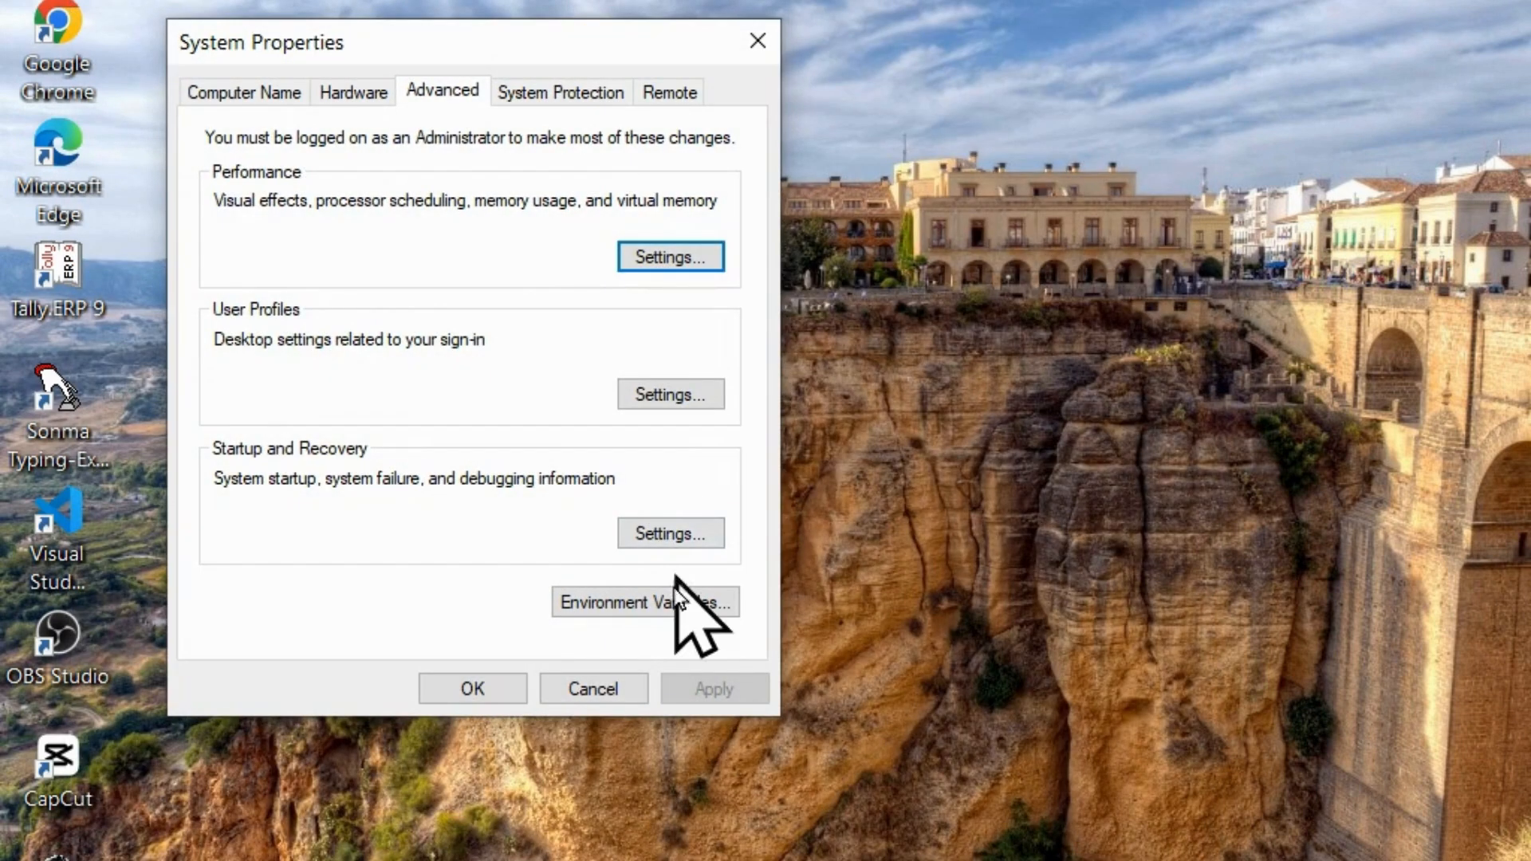
left_click(673, 607)
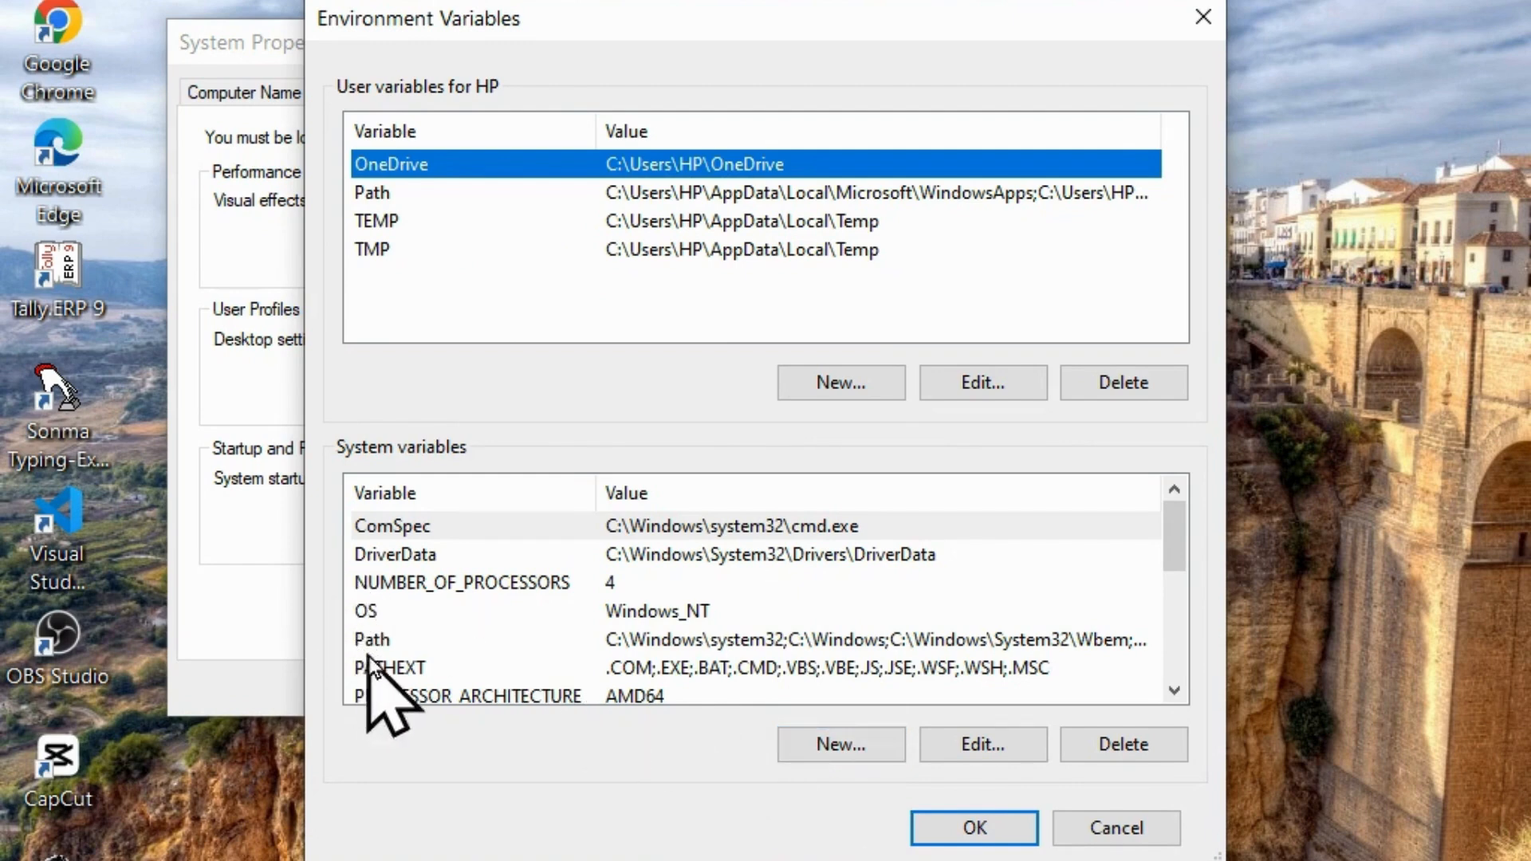
Add the copied path C:\MinGW\bin as a new entry in the system Path variable and save the system properties.
left_click(382, 625)
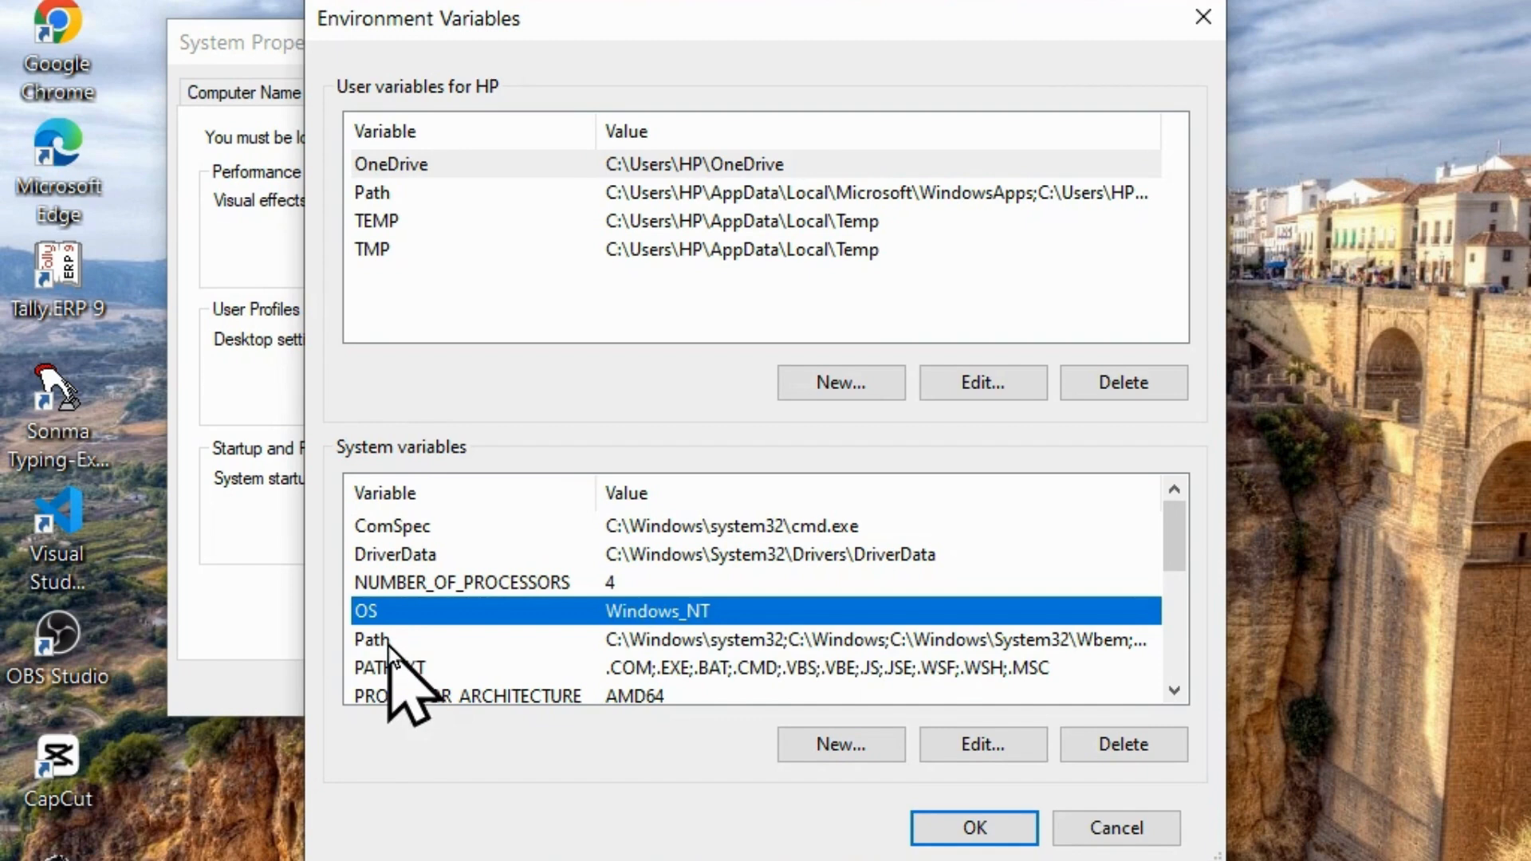
left_click(389, 643)
left_click(954, 742)
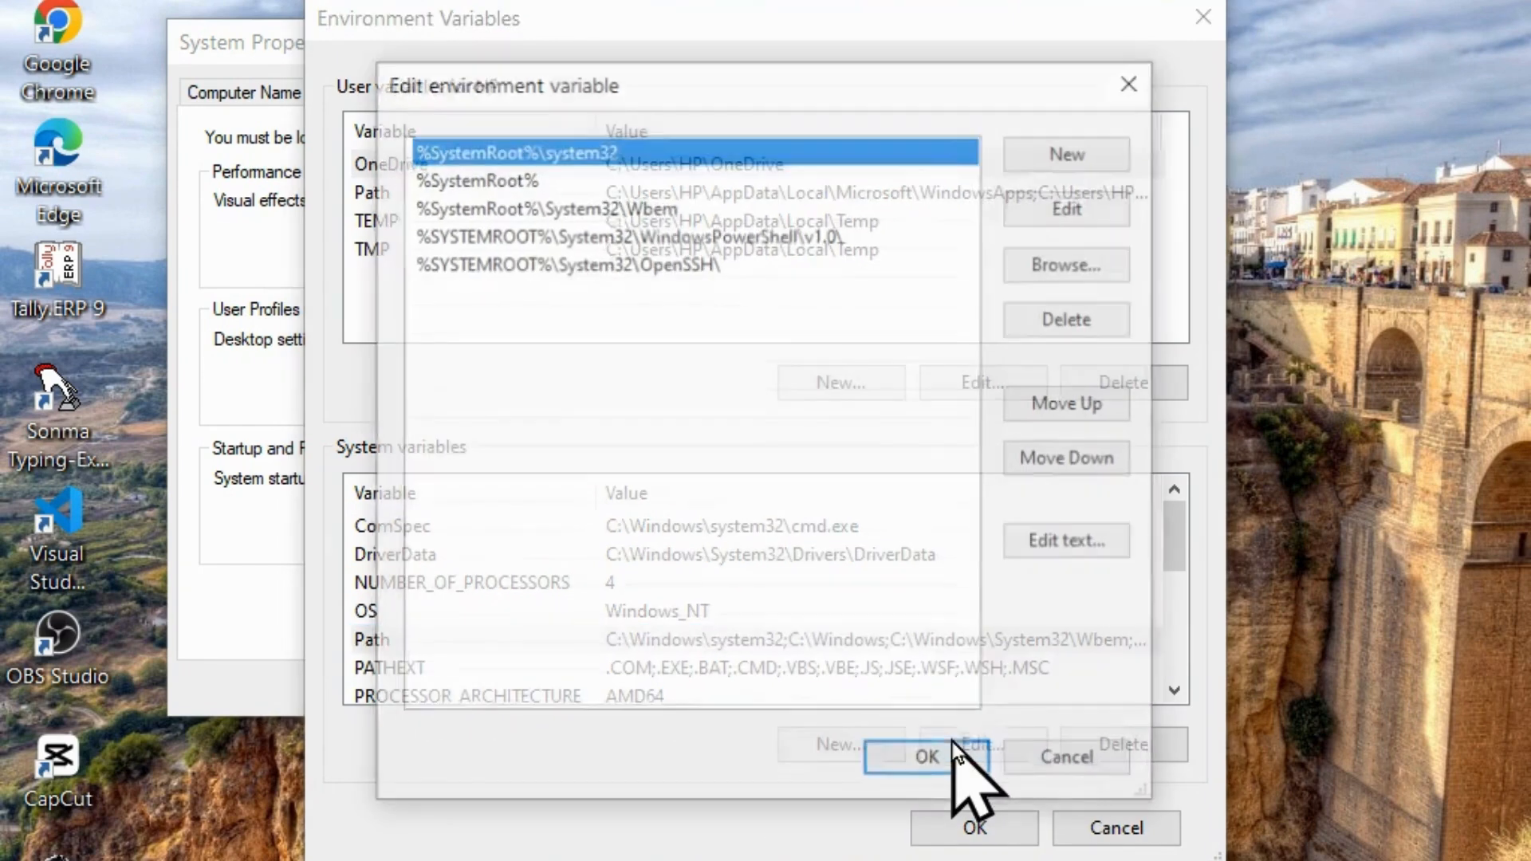
left_click(1090, 158)
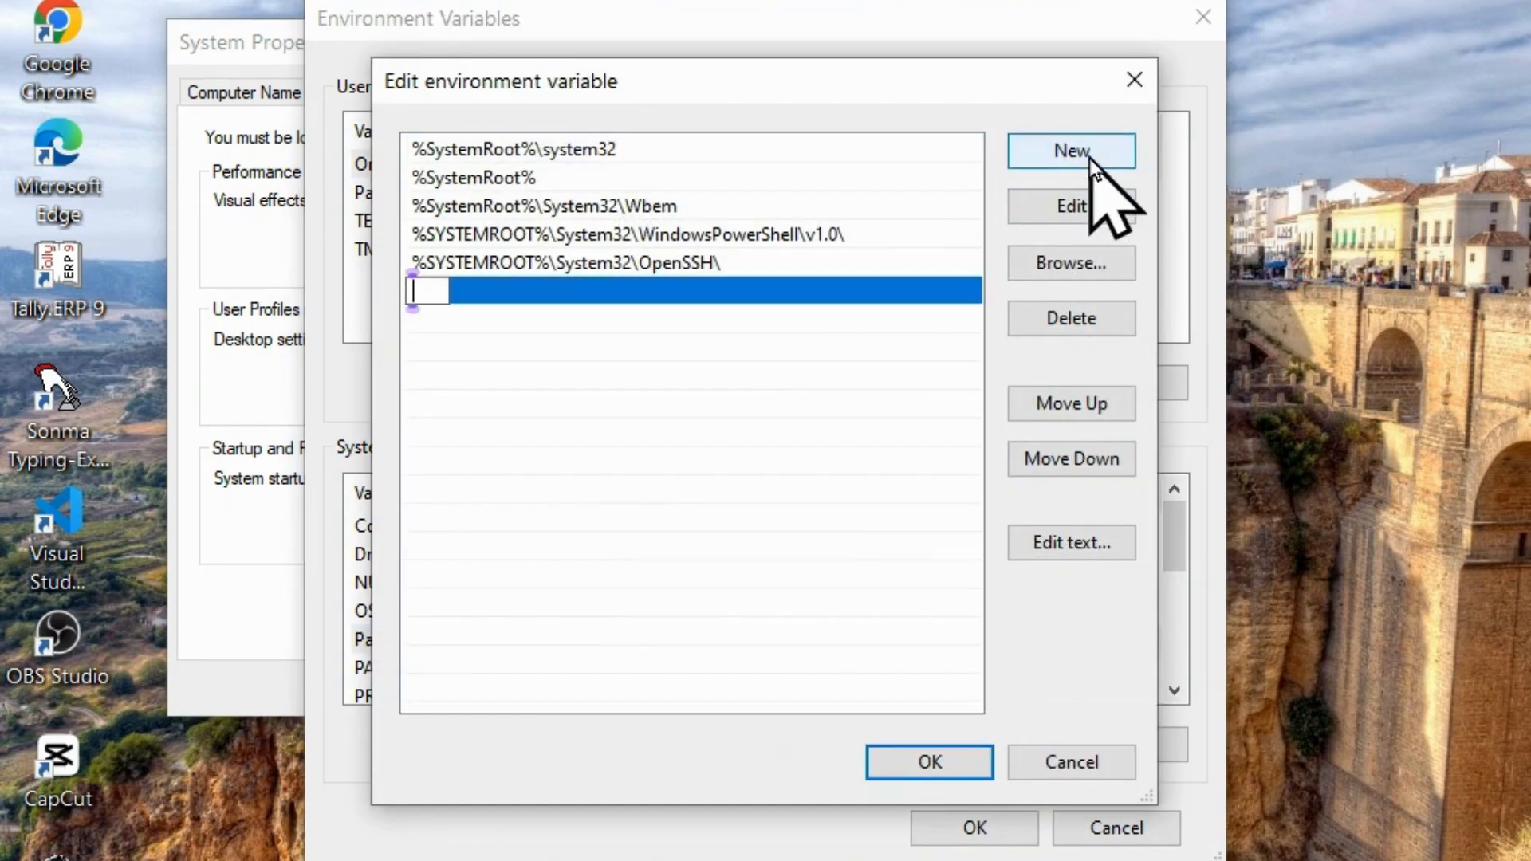
type("C:\\MinGW\\bin")
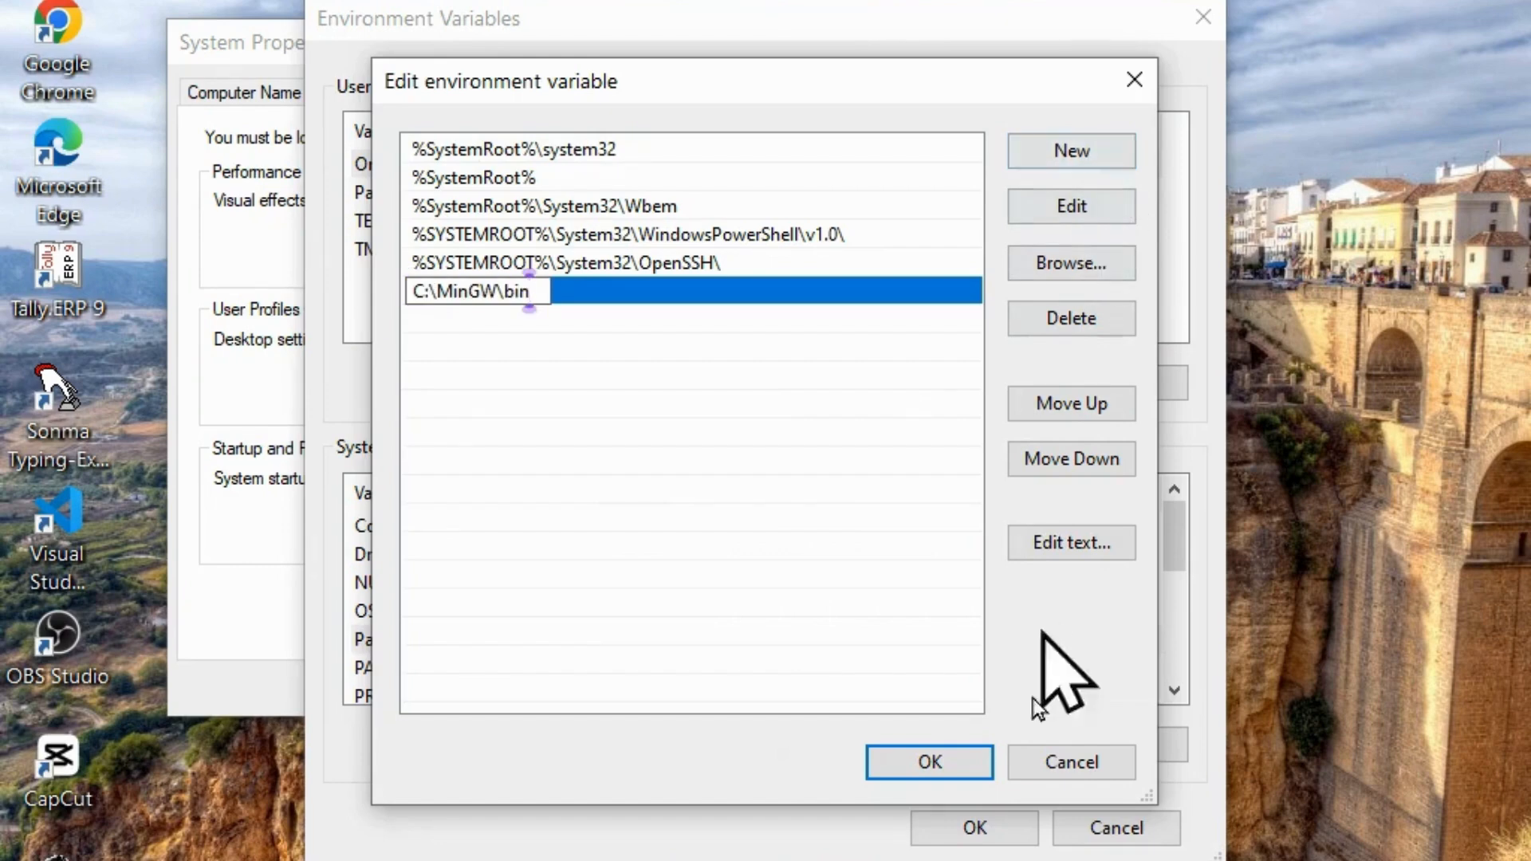
left_click(931, 778)
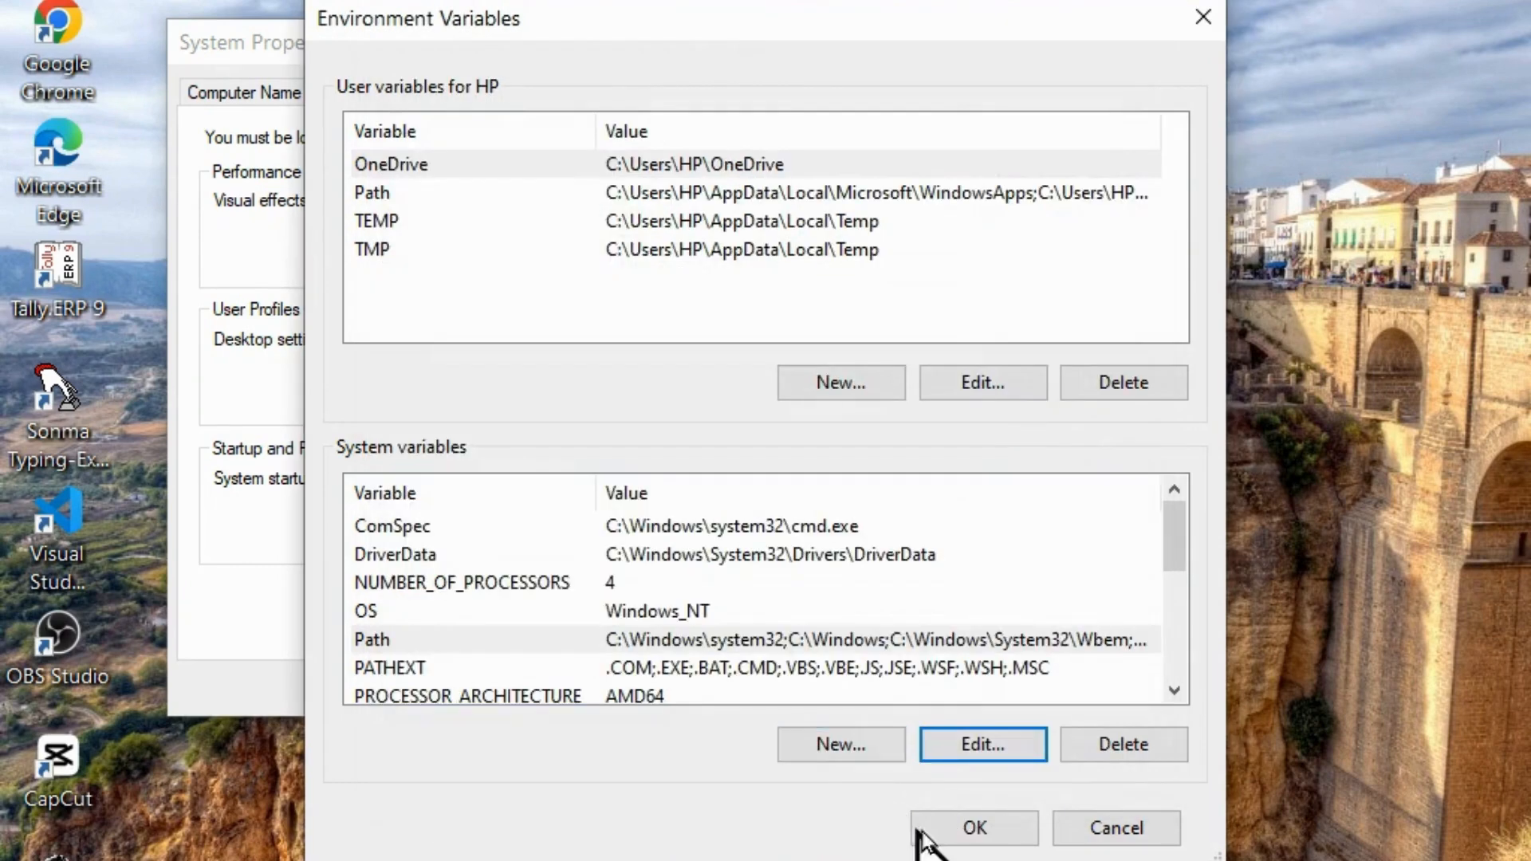
left_click(969, 832)
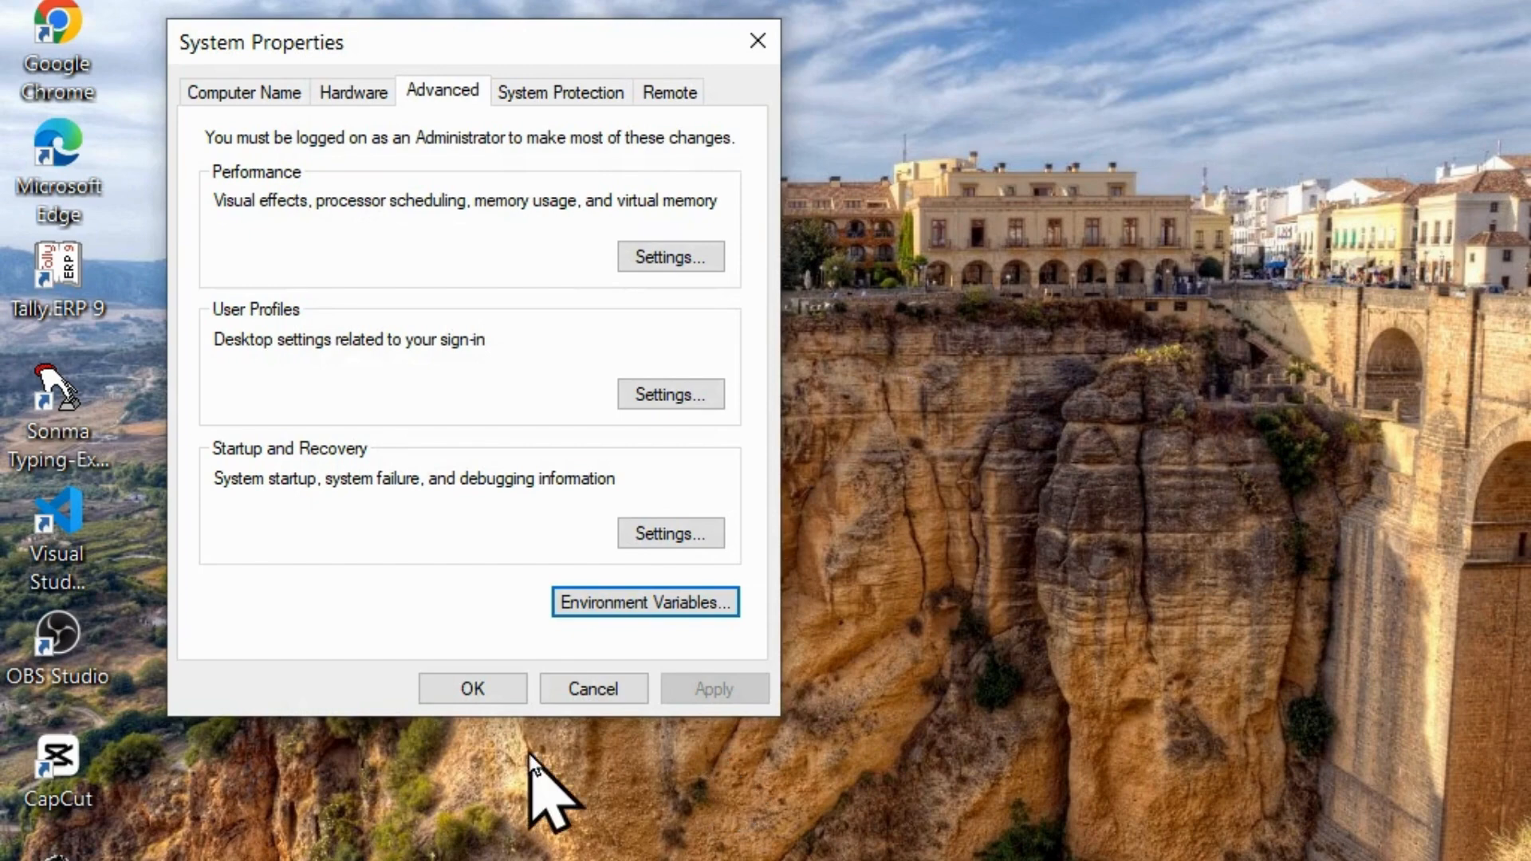
left_click(474, 693)
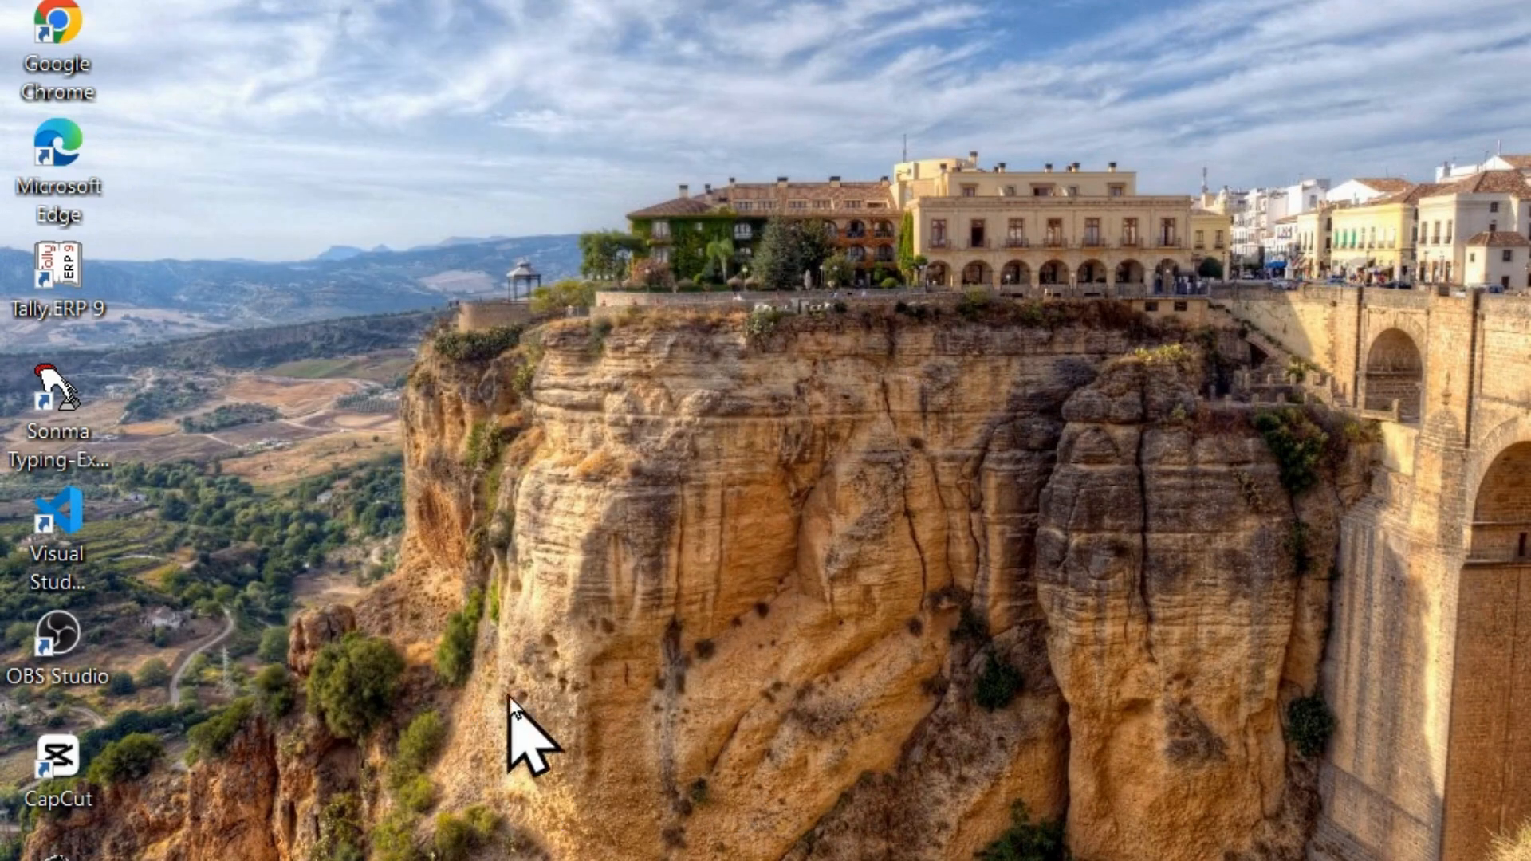
Create a new folder named "C Tutorial" on the desktop.
right_click(634, 664)
right_click(309, 232)
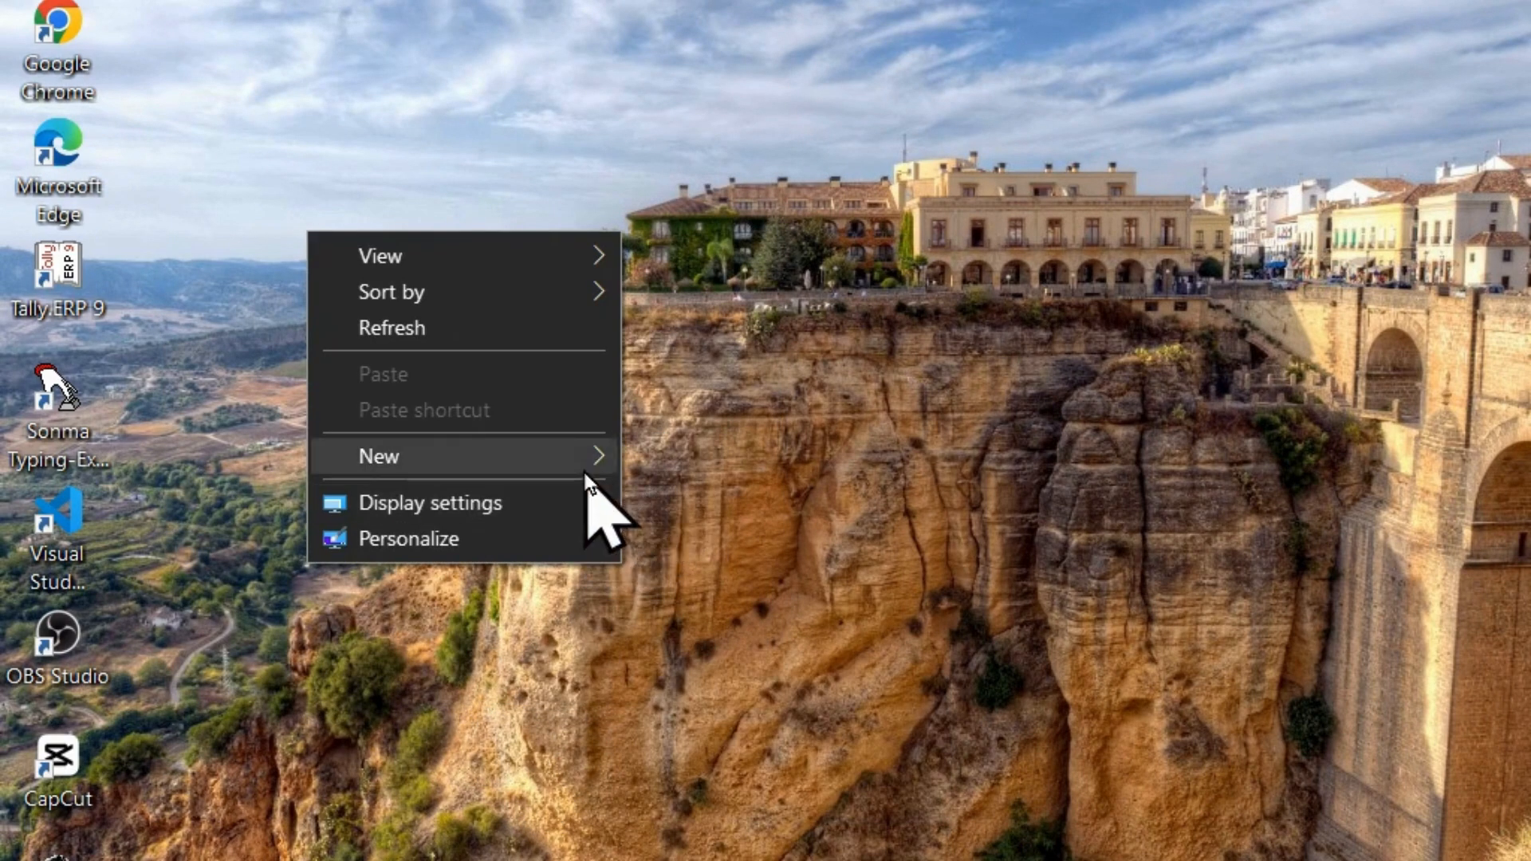
mouse_move(590, 463)
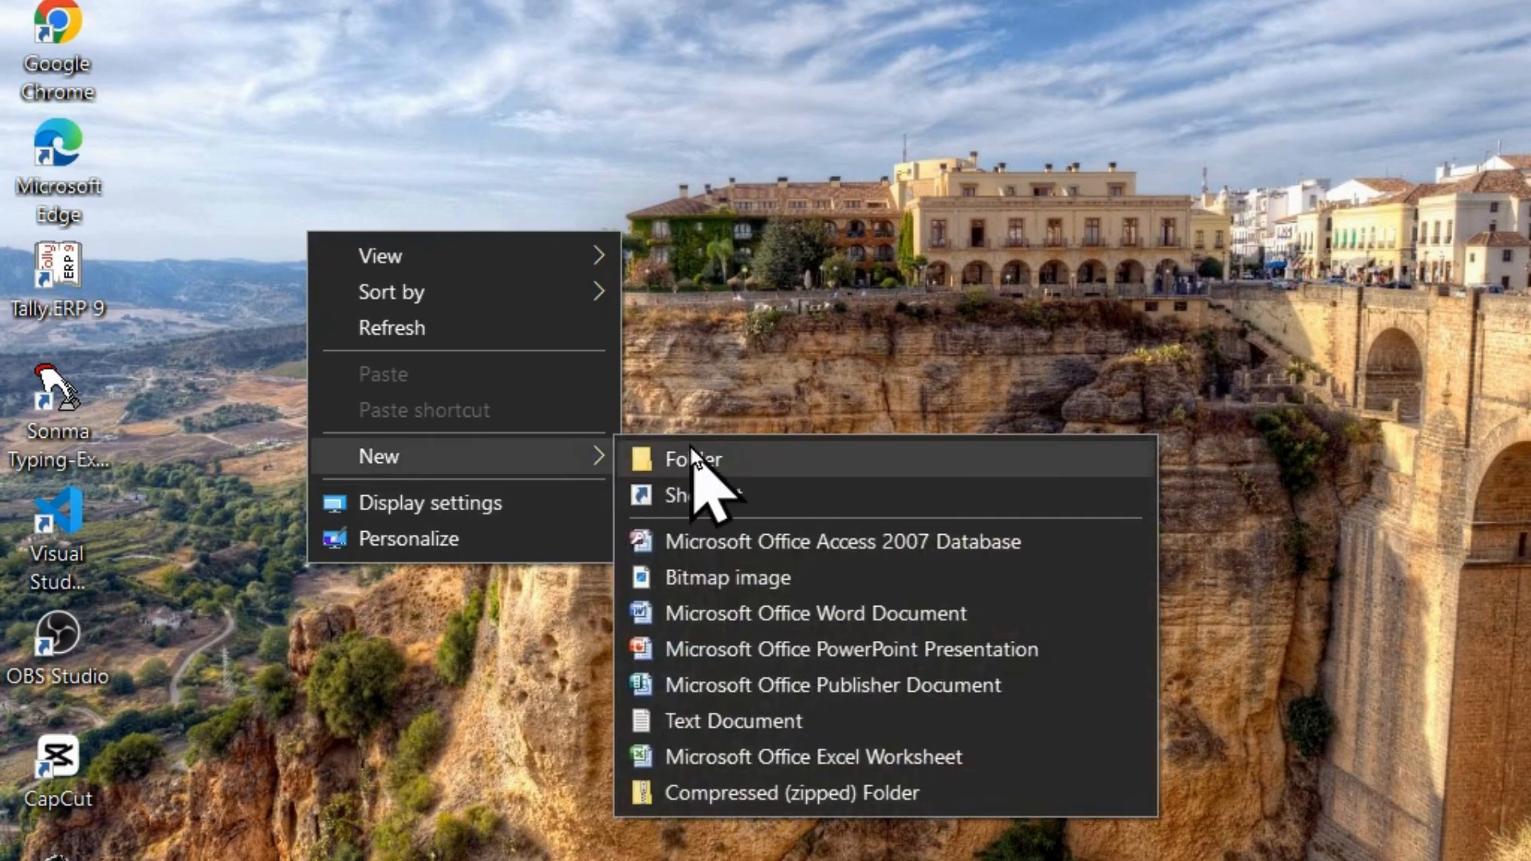
left_click(690, 451)
type("c T")
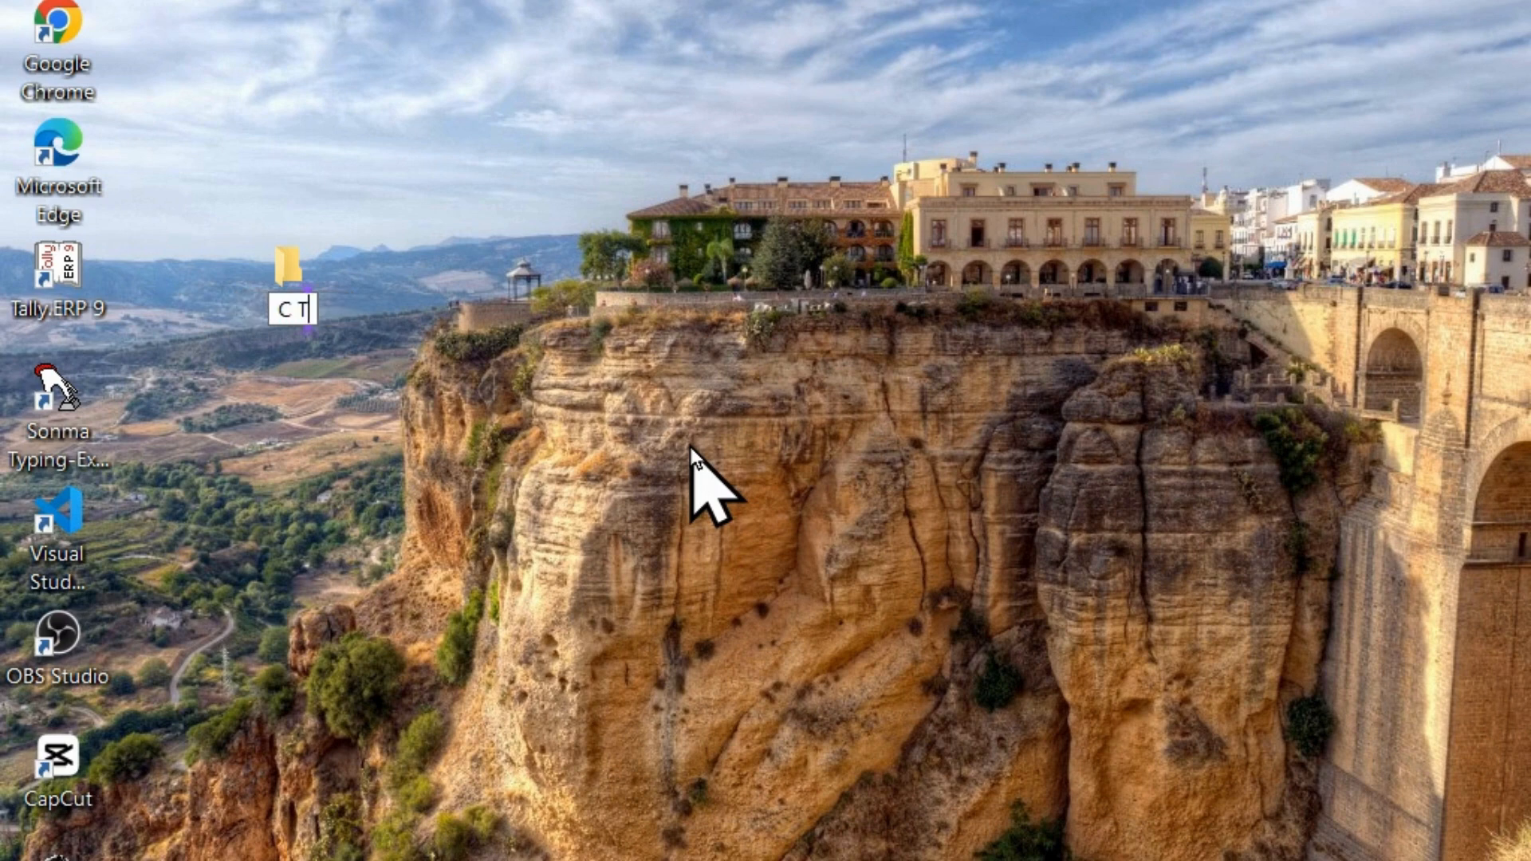
type("utorial")
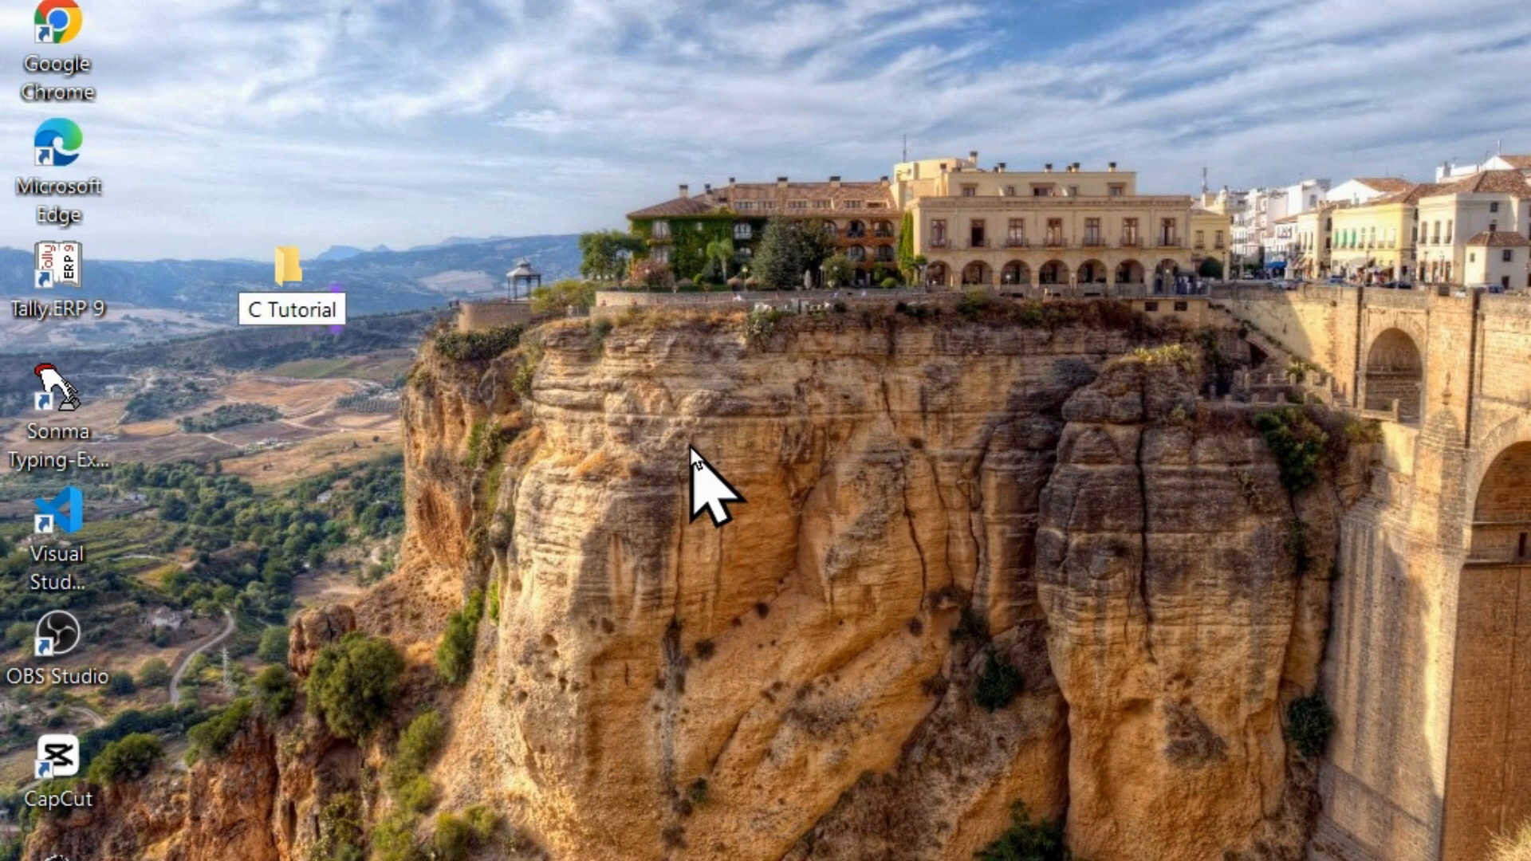
key("Return")
Launch Visual Studio Code and open the desktop folder C Tutorial, trusting its authors and the parent folder 'Desktop'.
double_click(56, 534)
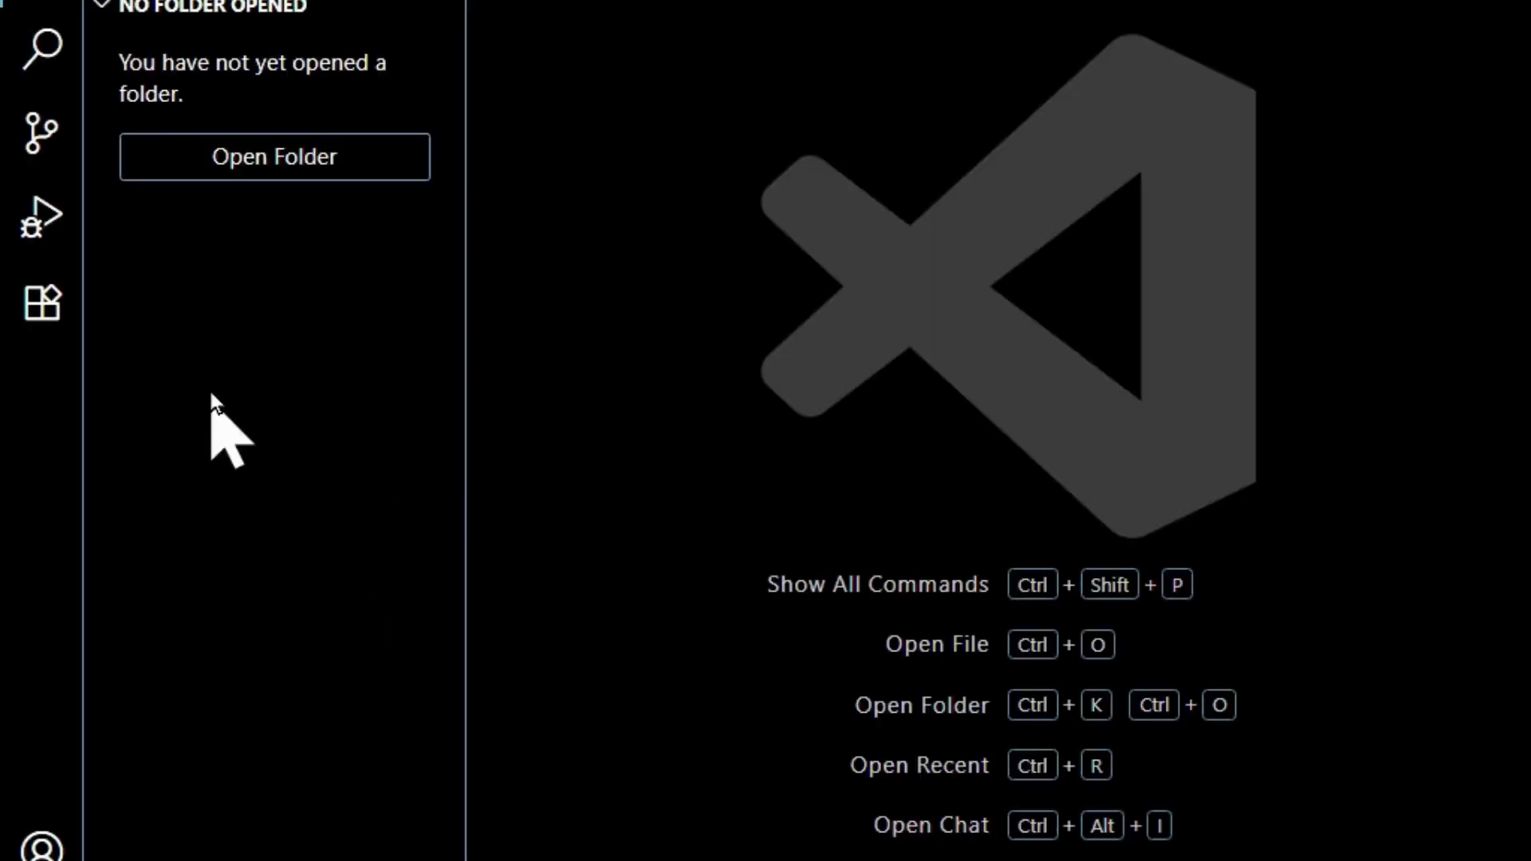
left_click(311, 157)
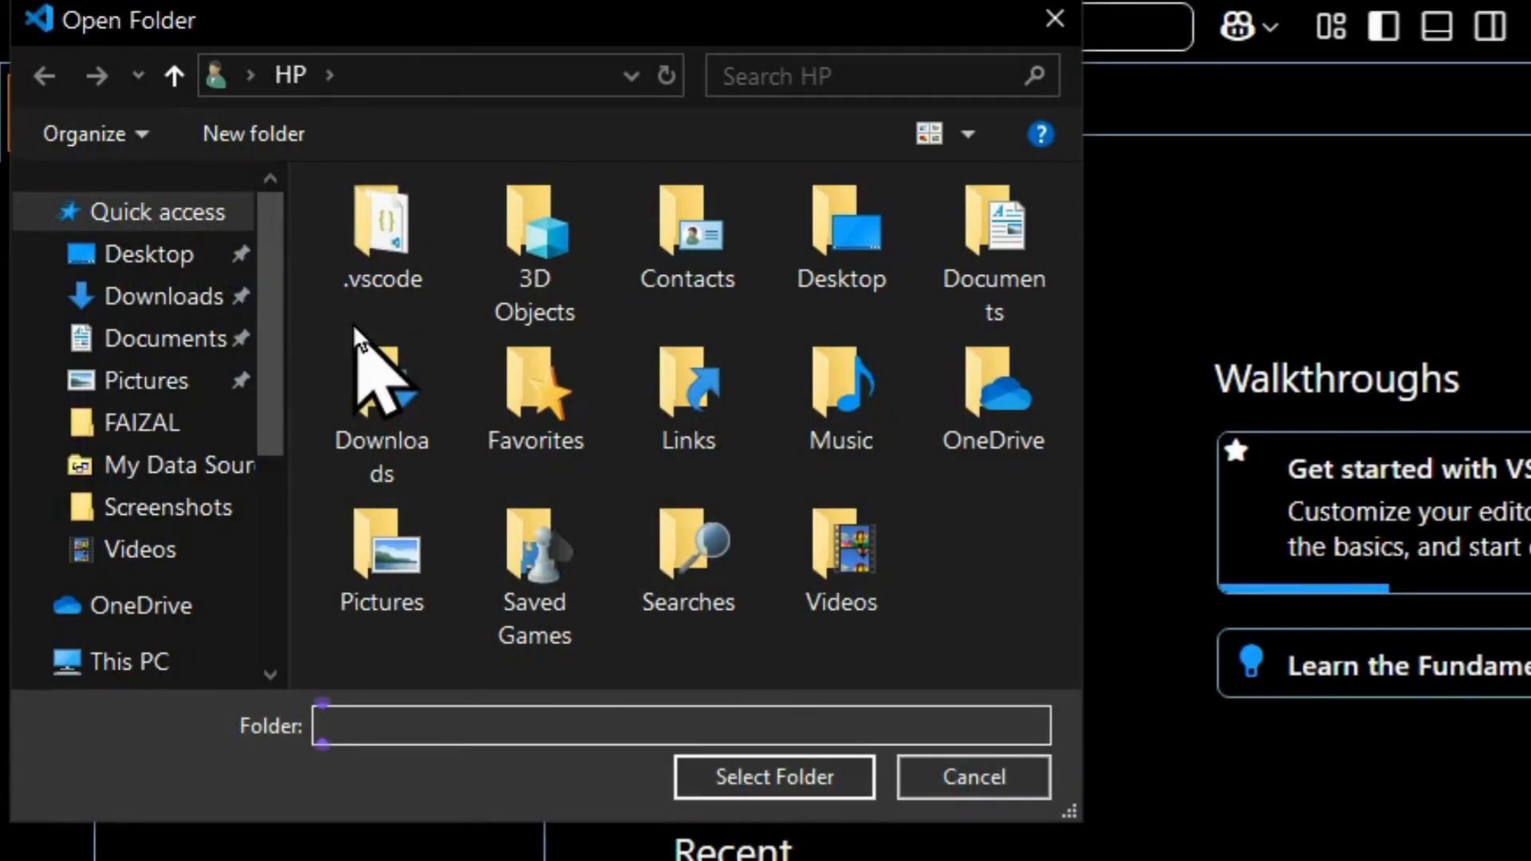
left_click(149, 255)
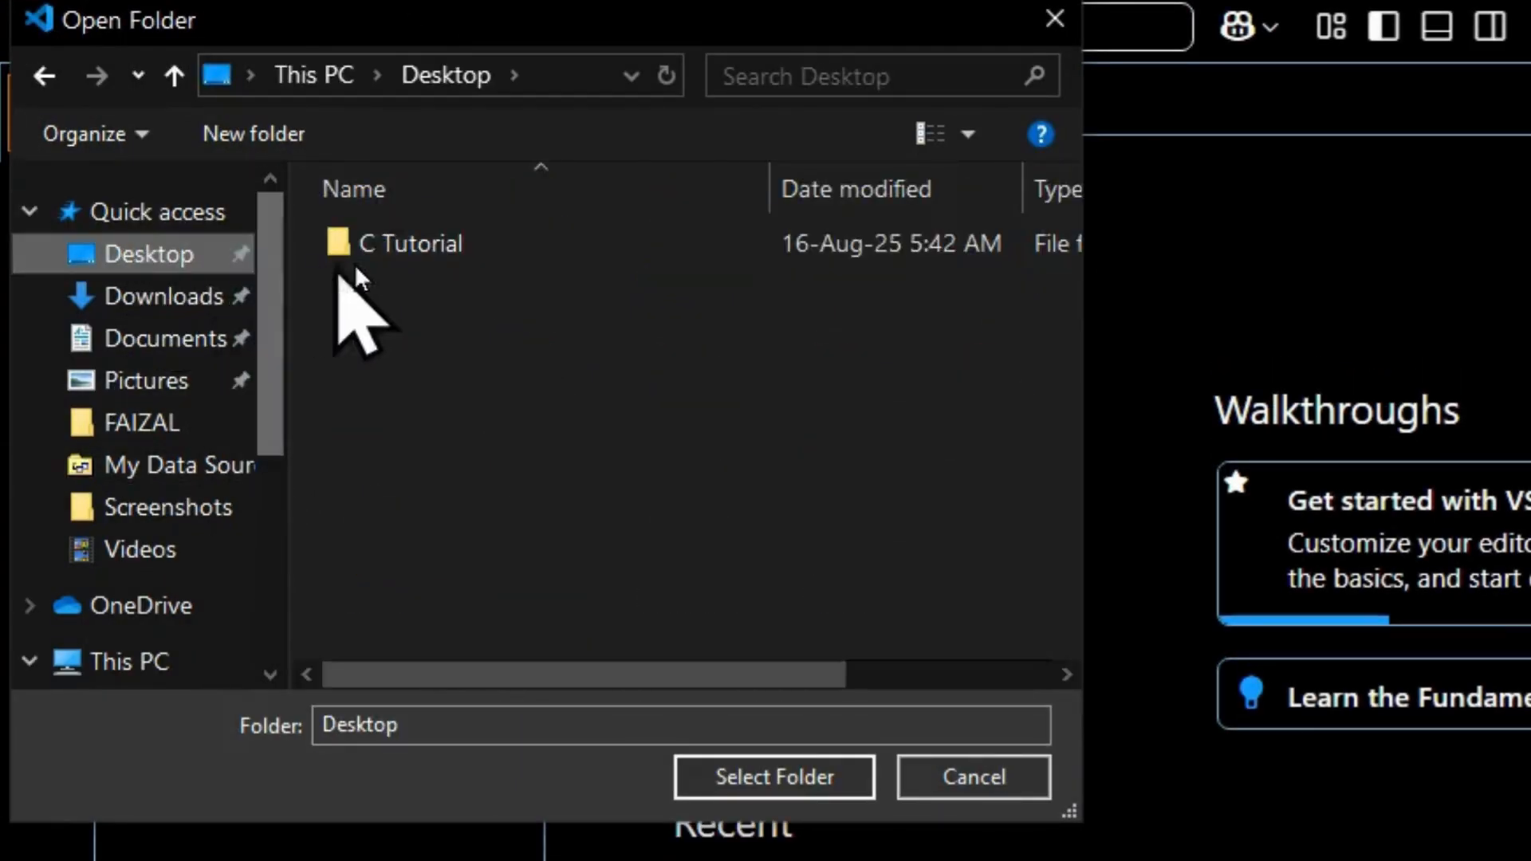
left_click(410, 243)
left_click(775, 776)
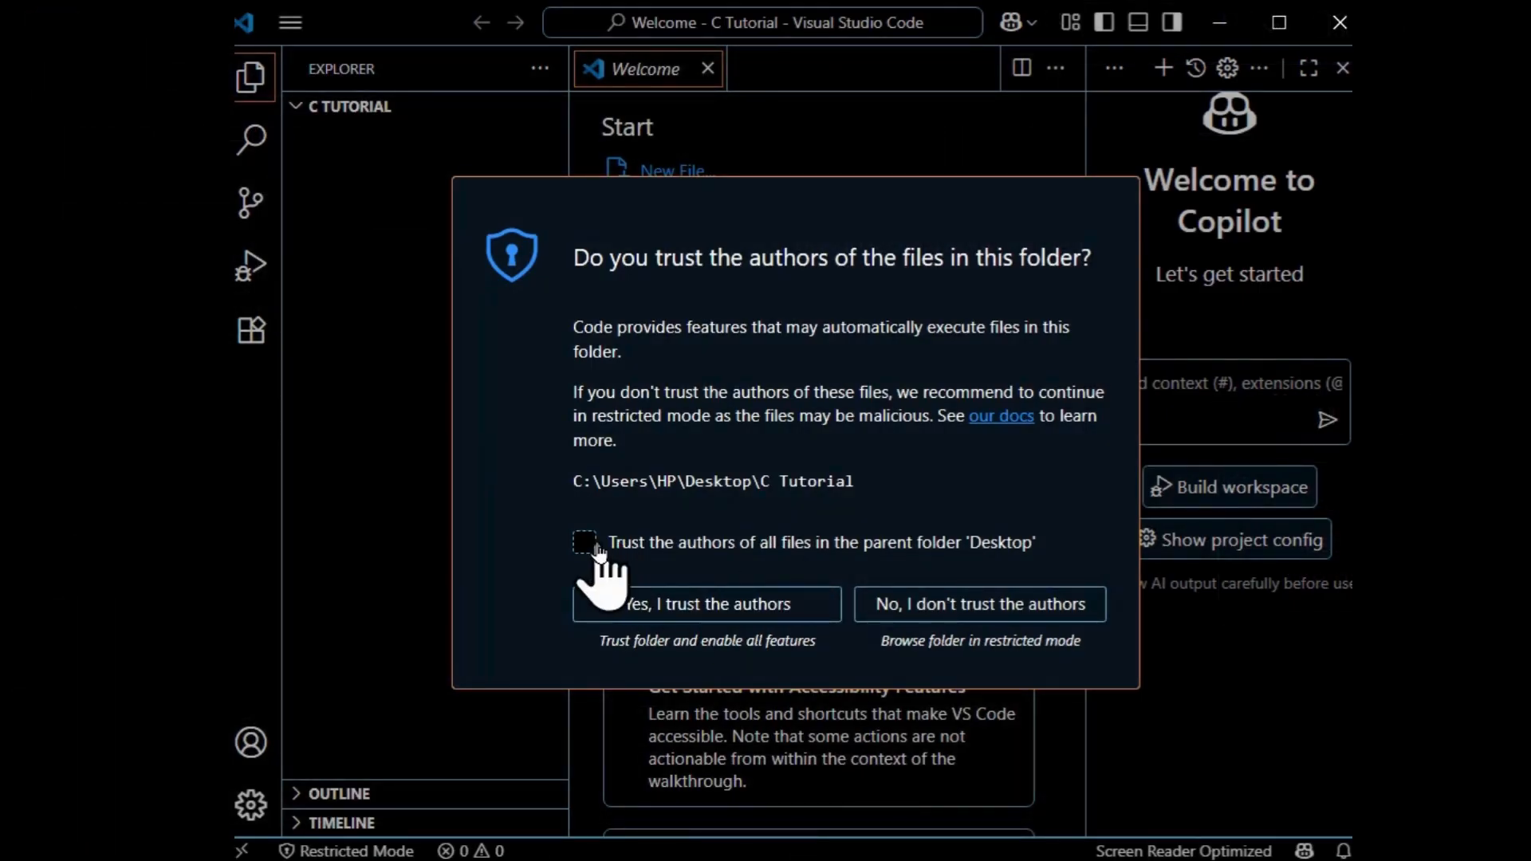
left_click(591, 544)
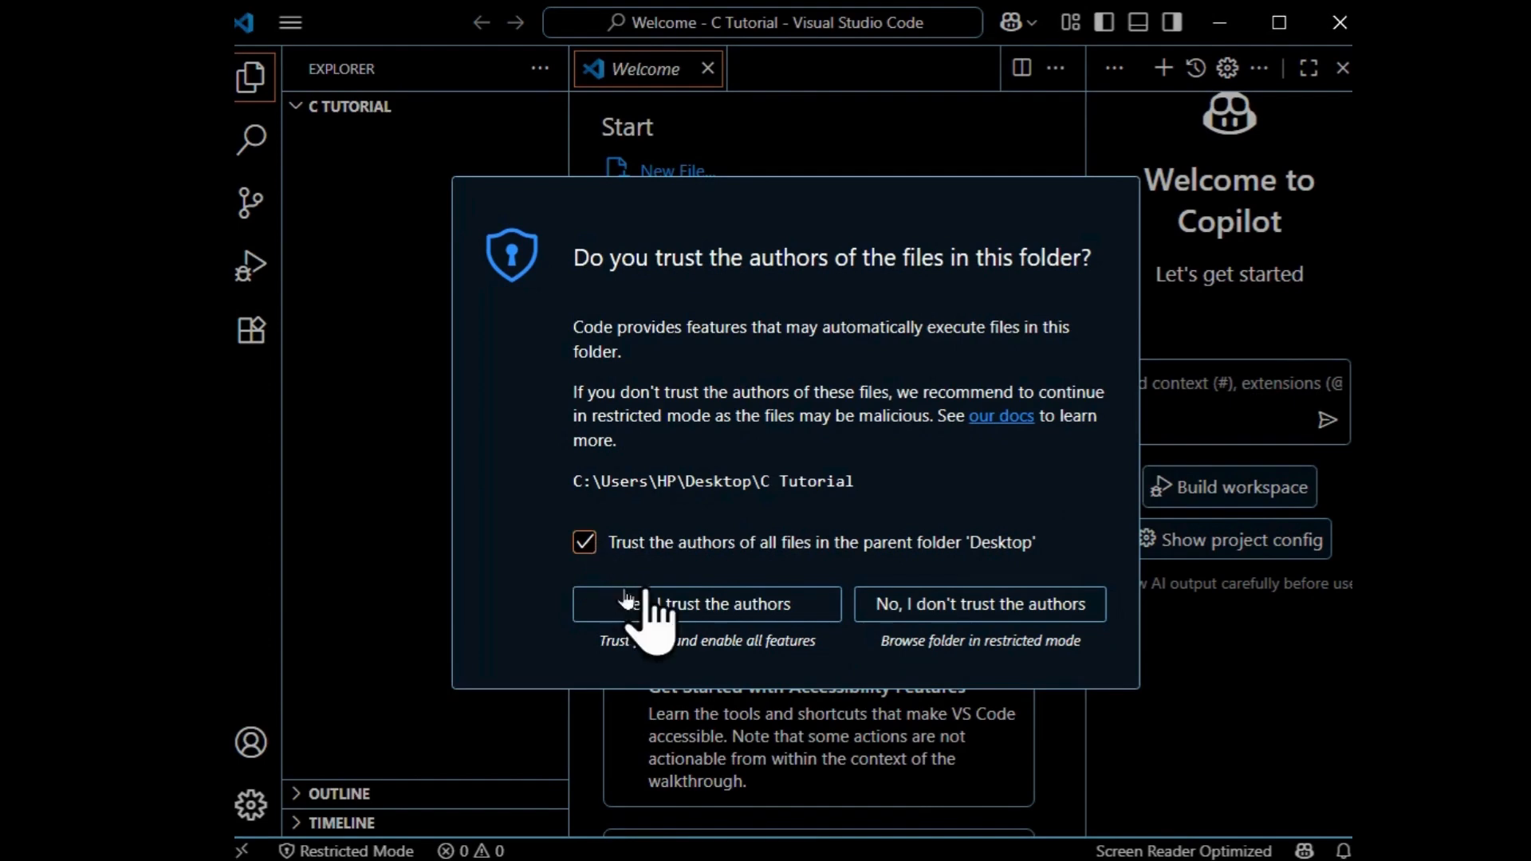
left_click(642, 610)
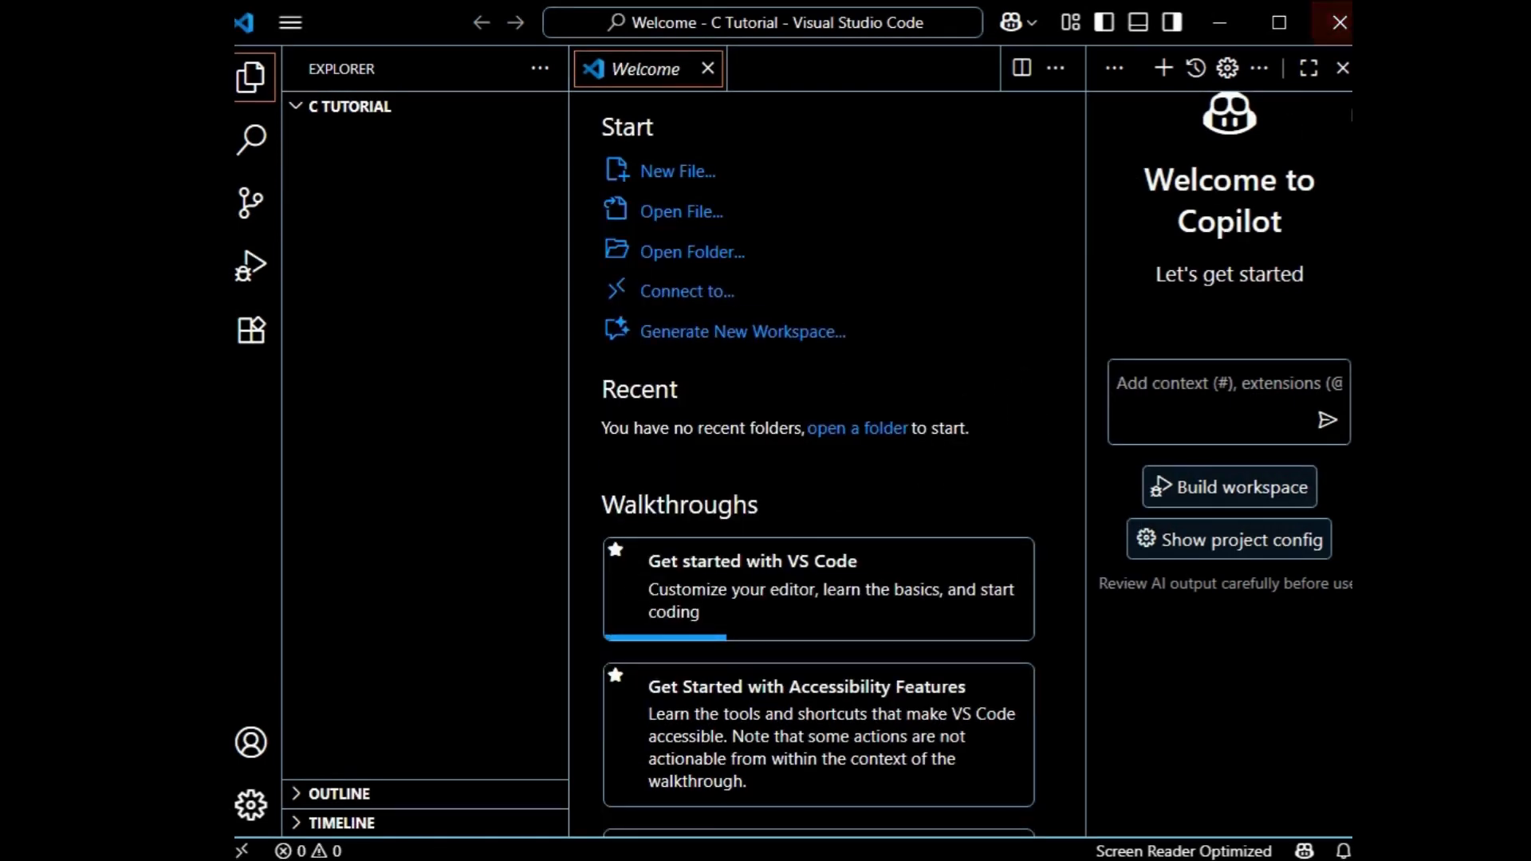
Close the Copilot chat and the Welcome page, and create a file named first.c in the C Tutorial folder.
left_click(1343, 68)
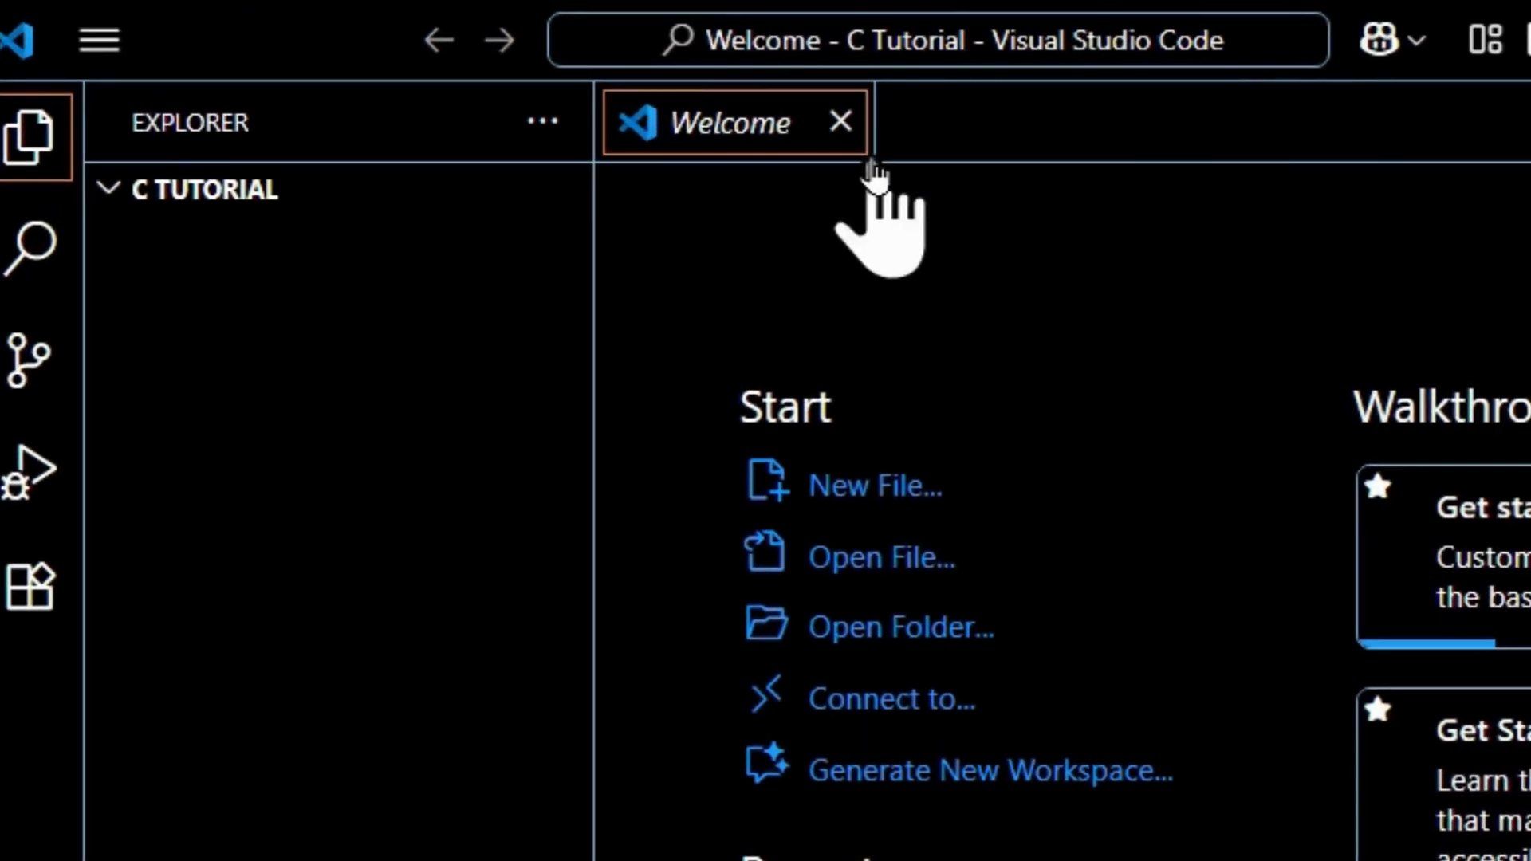
left_click(841, 121)
left_click(374, 188)
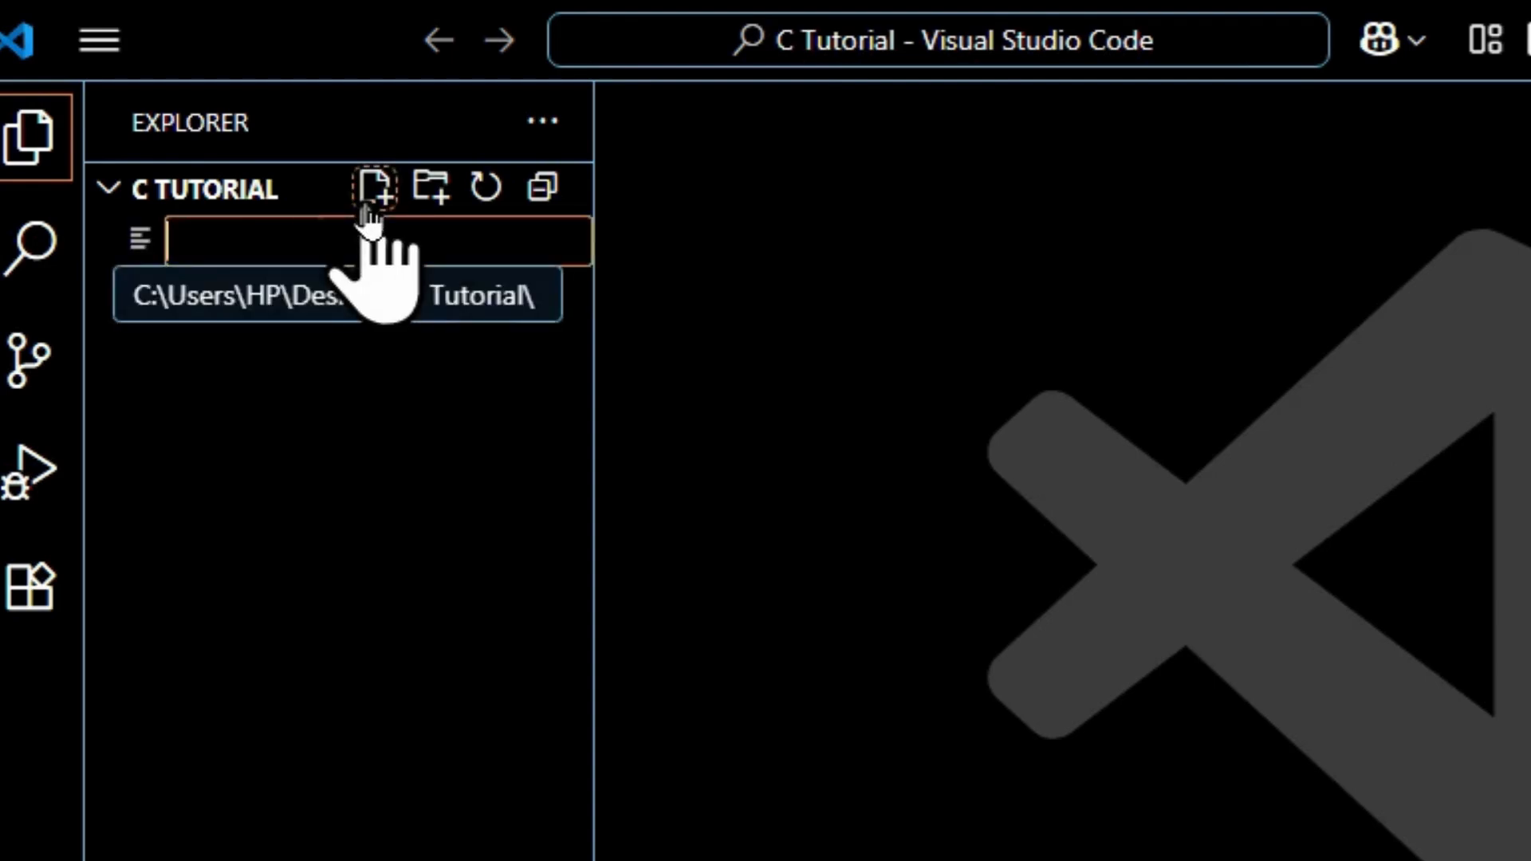
type("firs")
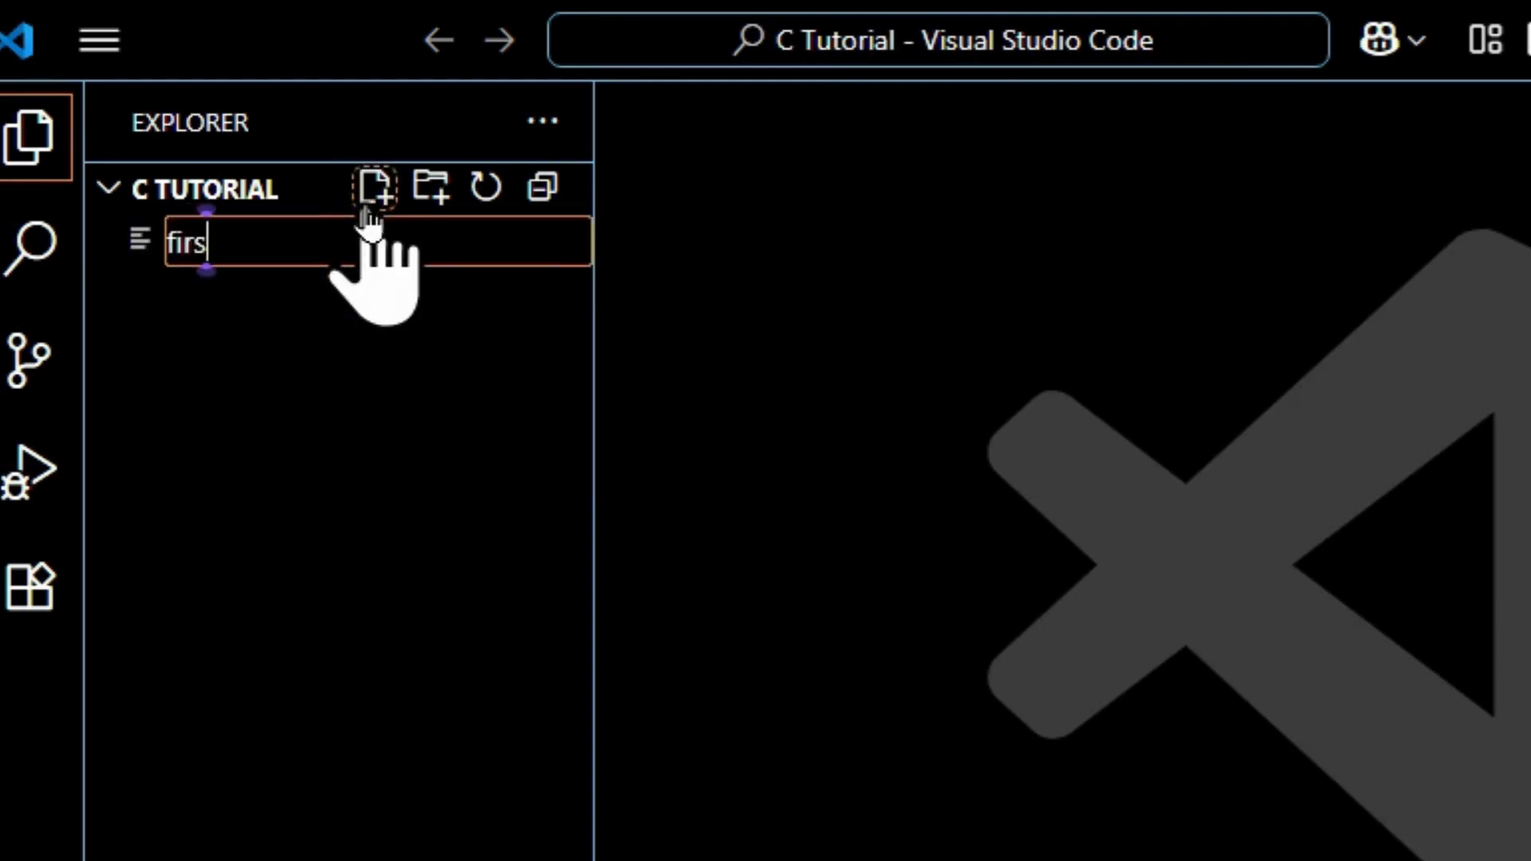
type("t.c")
key("Return")
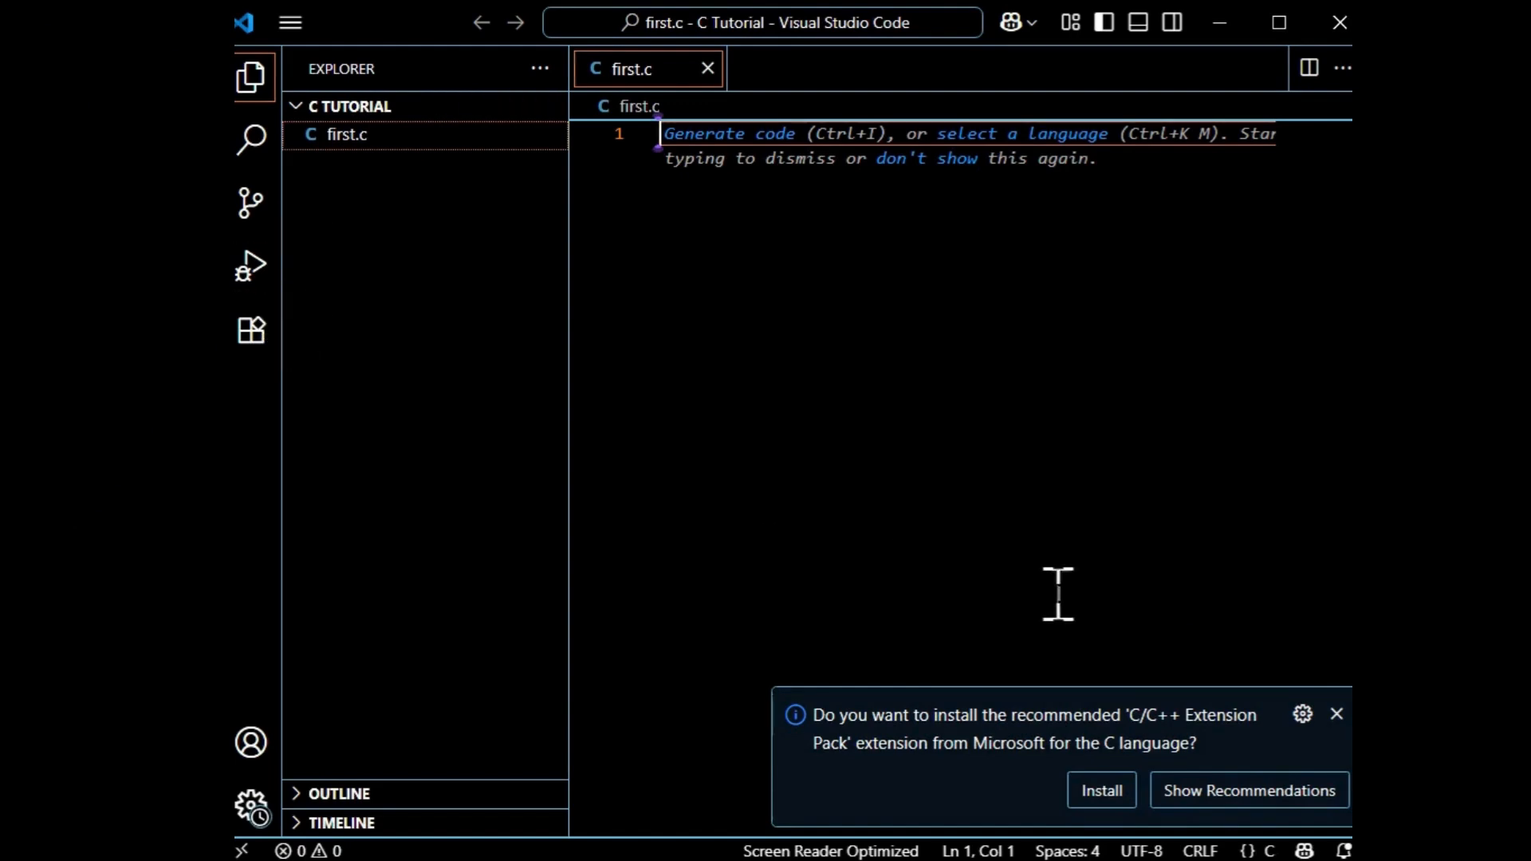
Install the recommended C/C++ Extension Pack and the Code Runner extension, trusting the Code Runner publisher.
left_click(1102, 792)
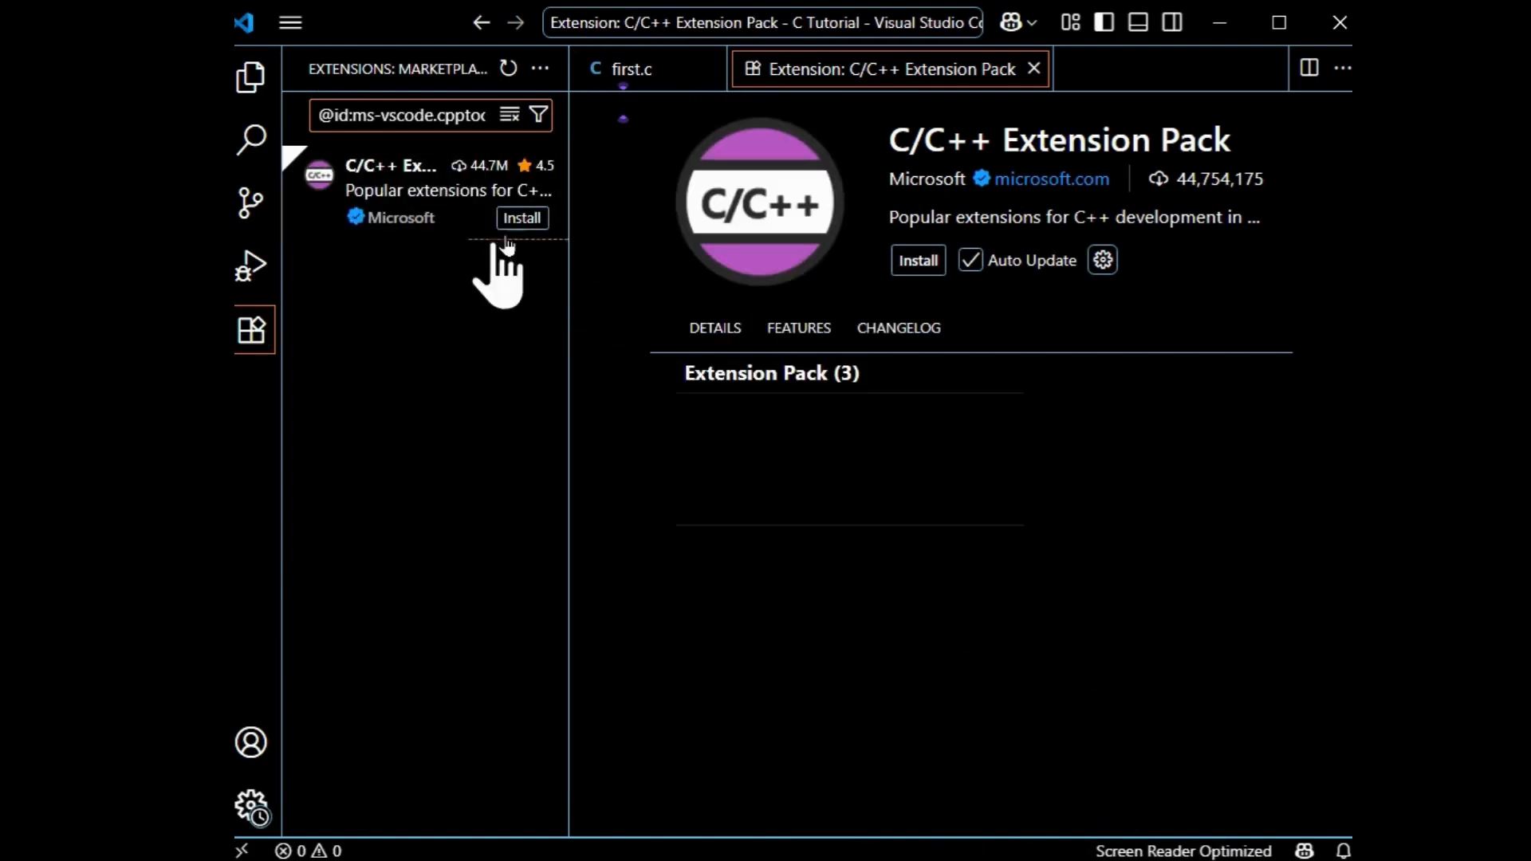
left_click(528, 221)
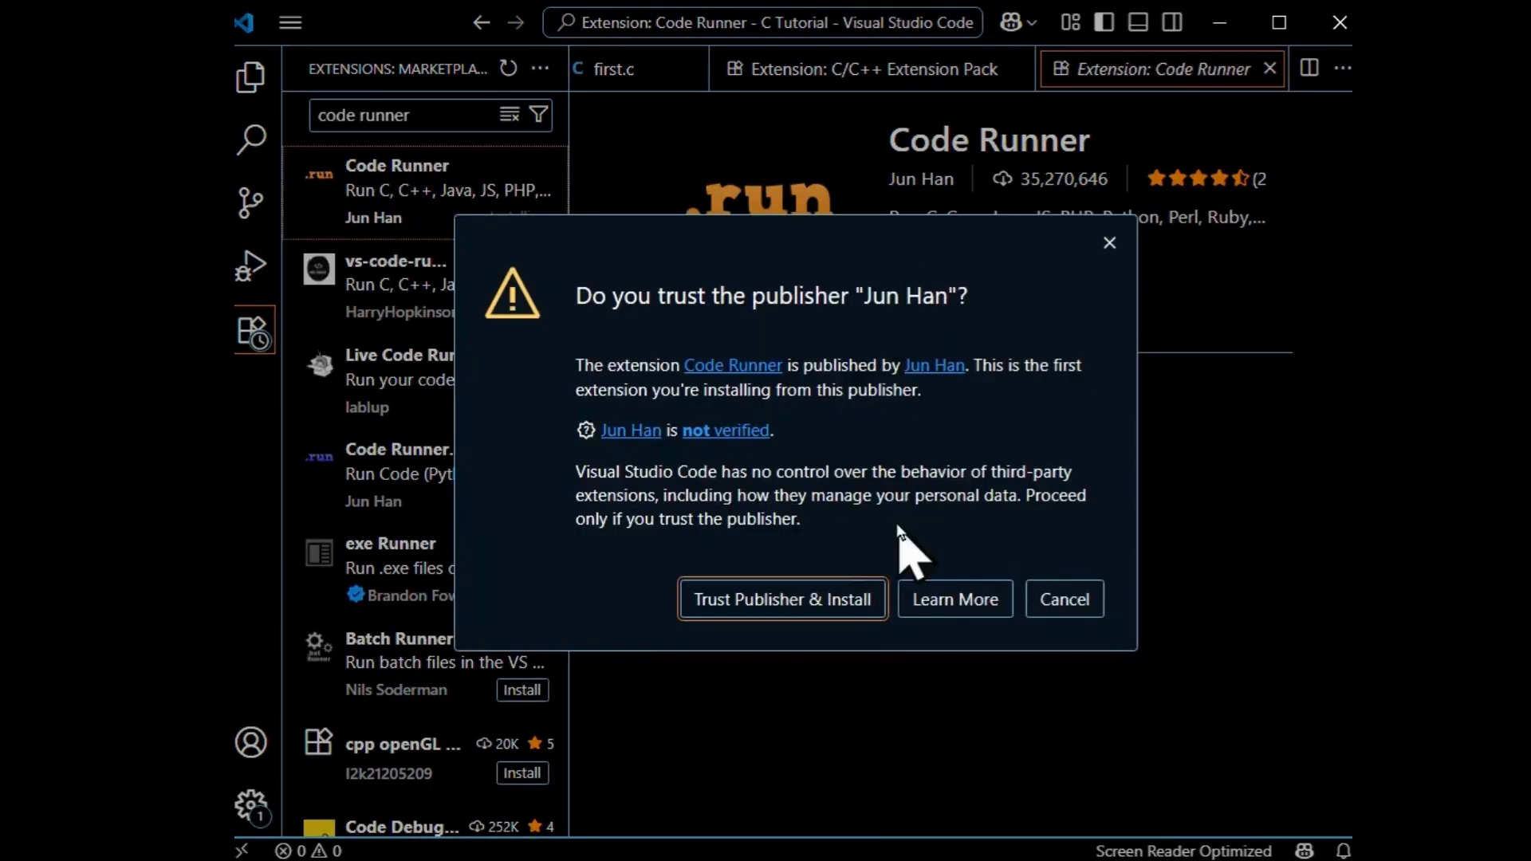
left_click(830, 607)
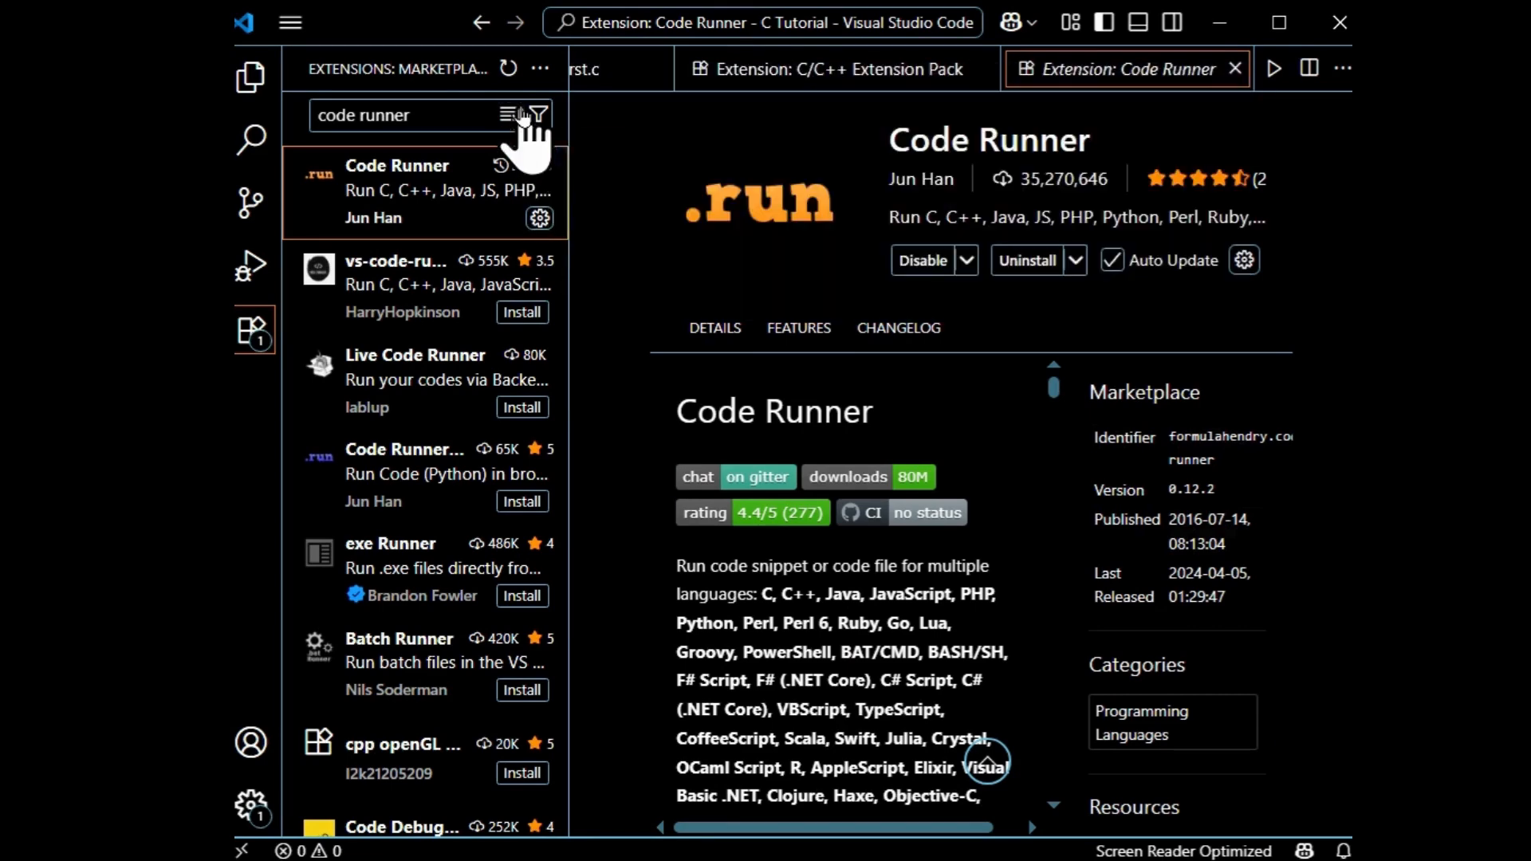
Find and install the Live Server extension from the marketplace, trusting its publisher.
left_click(520, 114)
type("live")
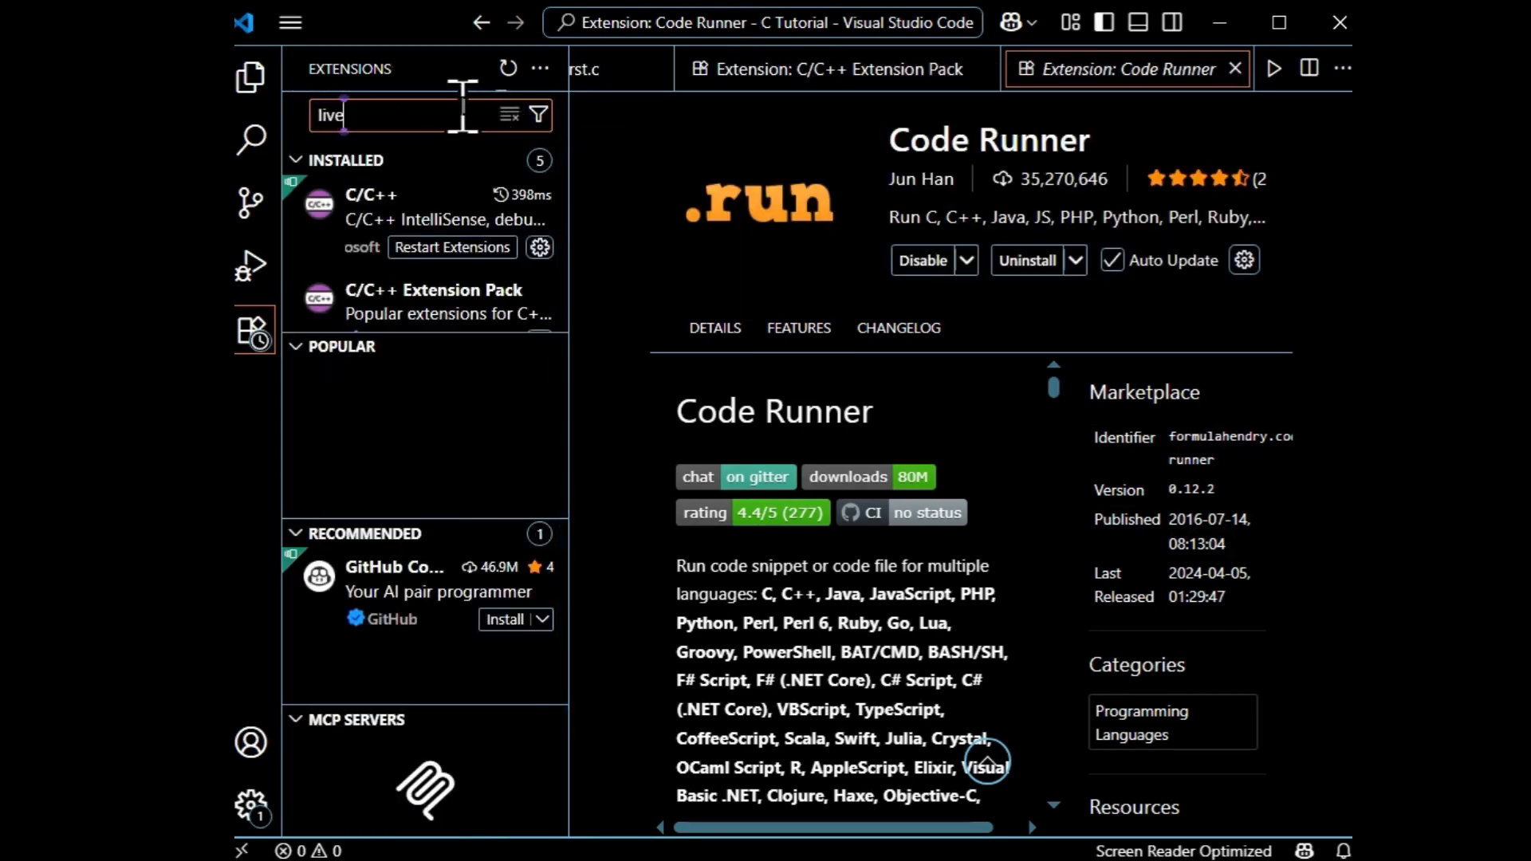
type(" server")
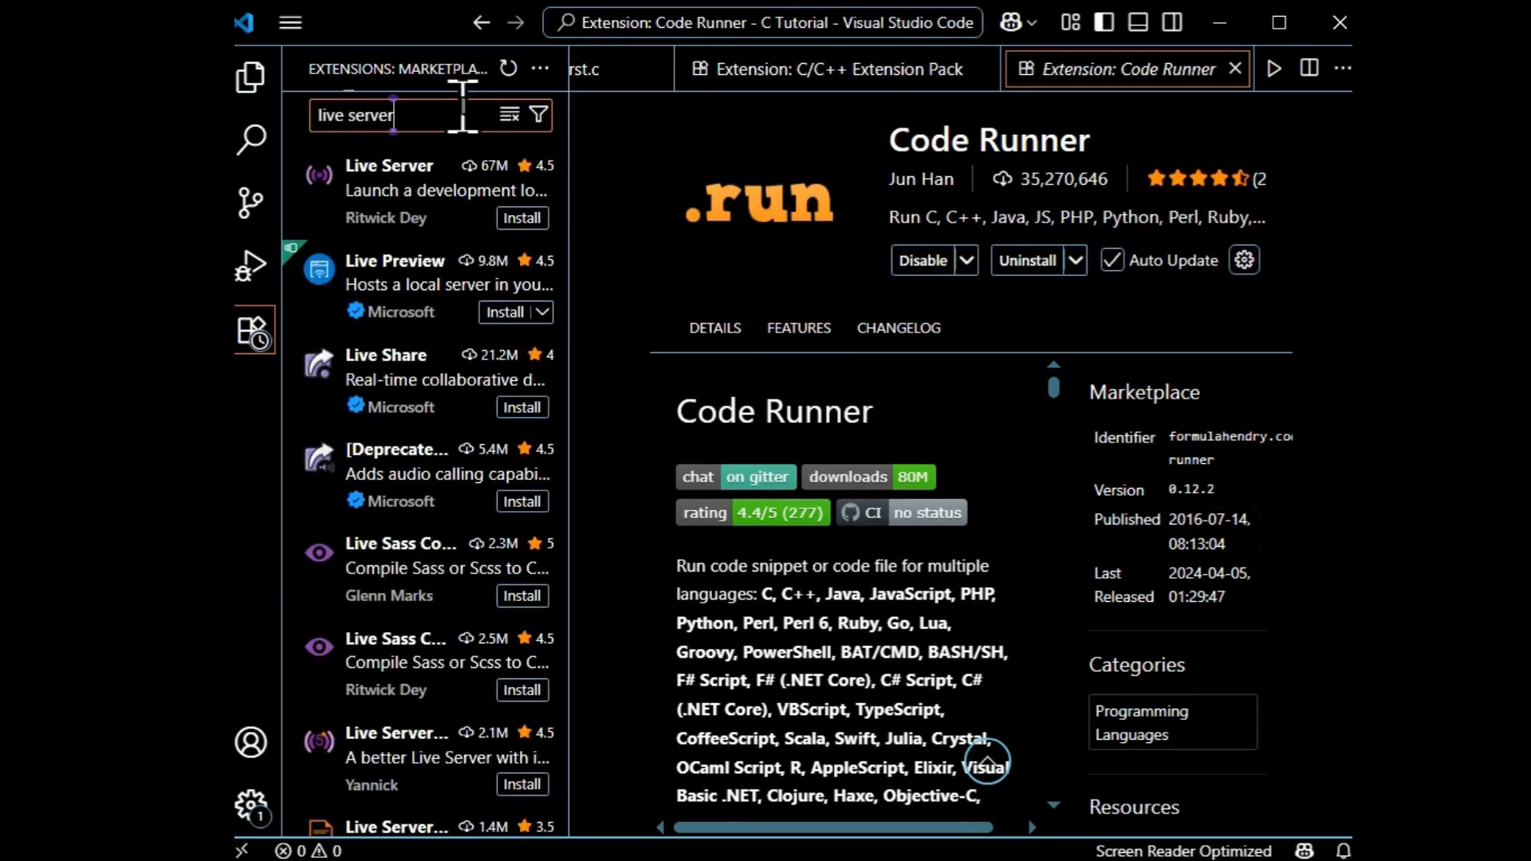
left_click(435, 191)
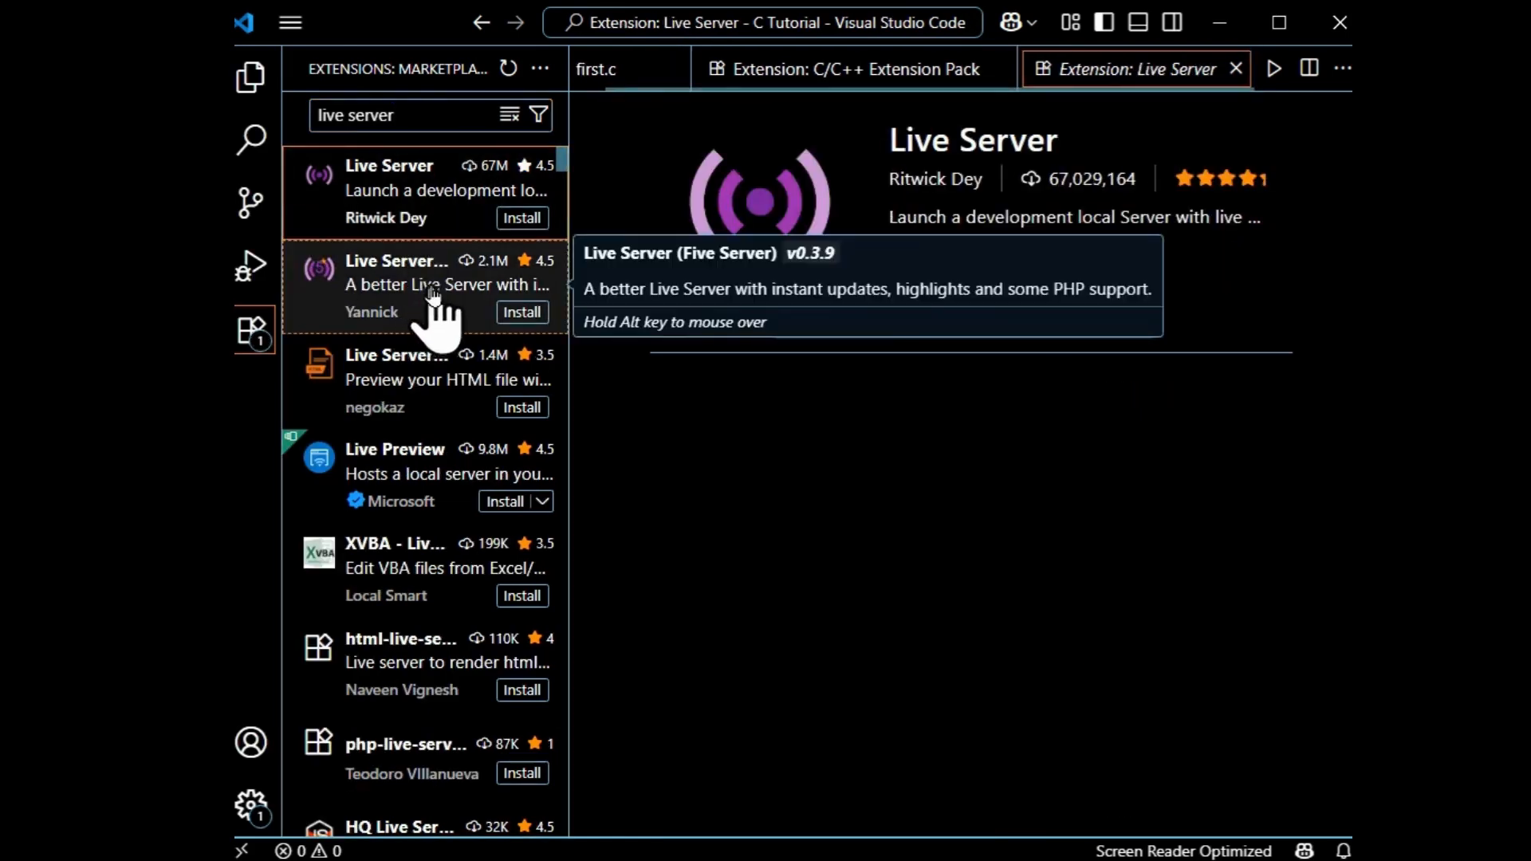
left_click(920, 261)
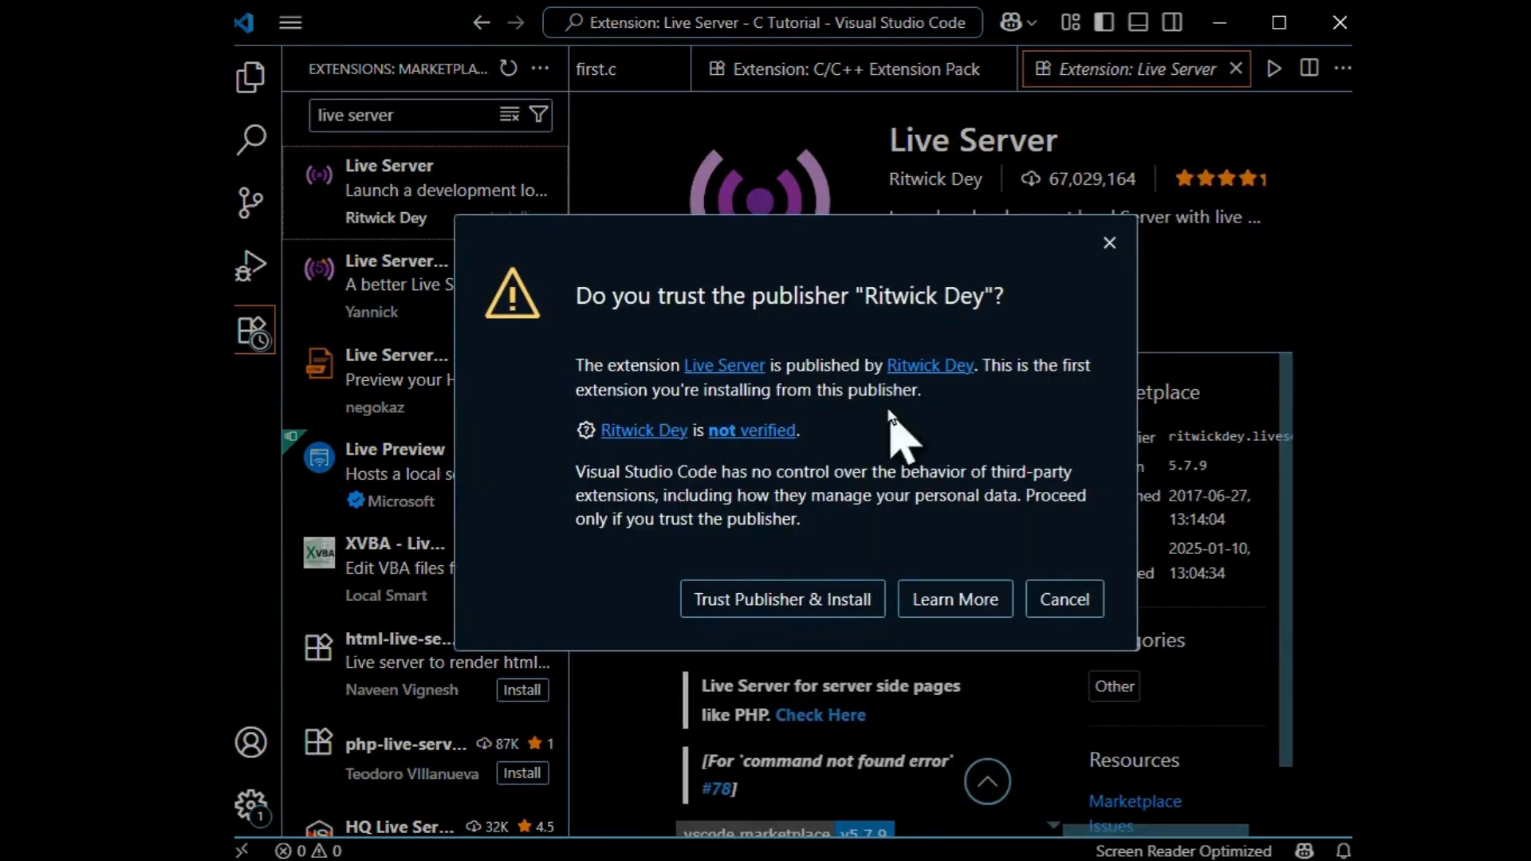
left_click(800, 604)
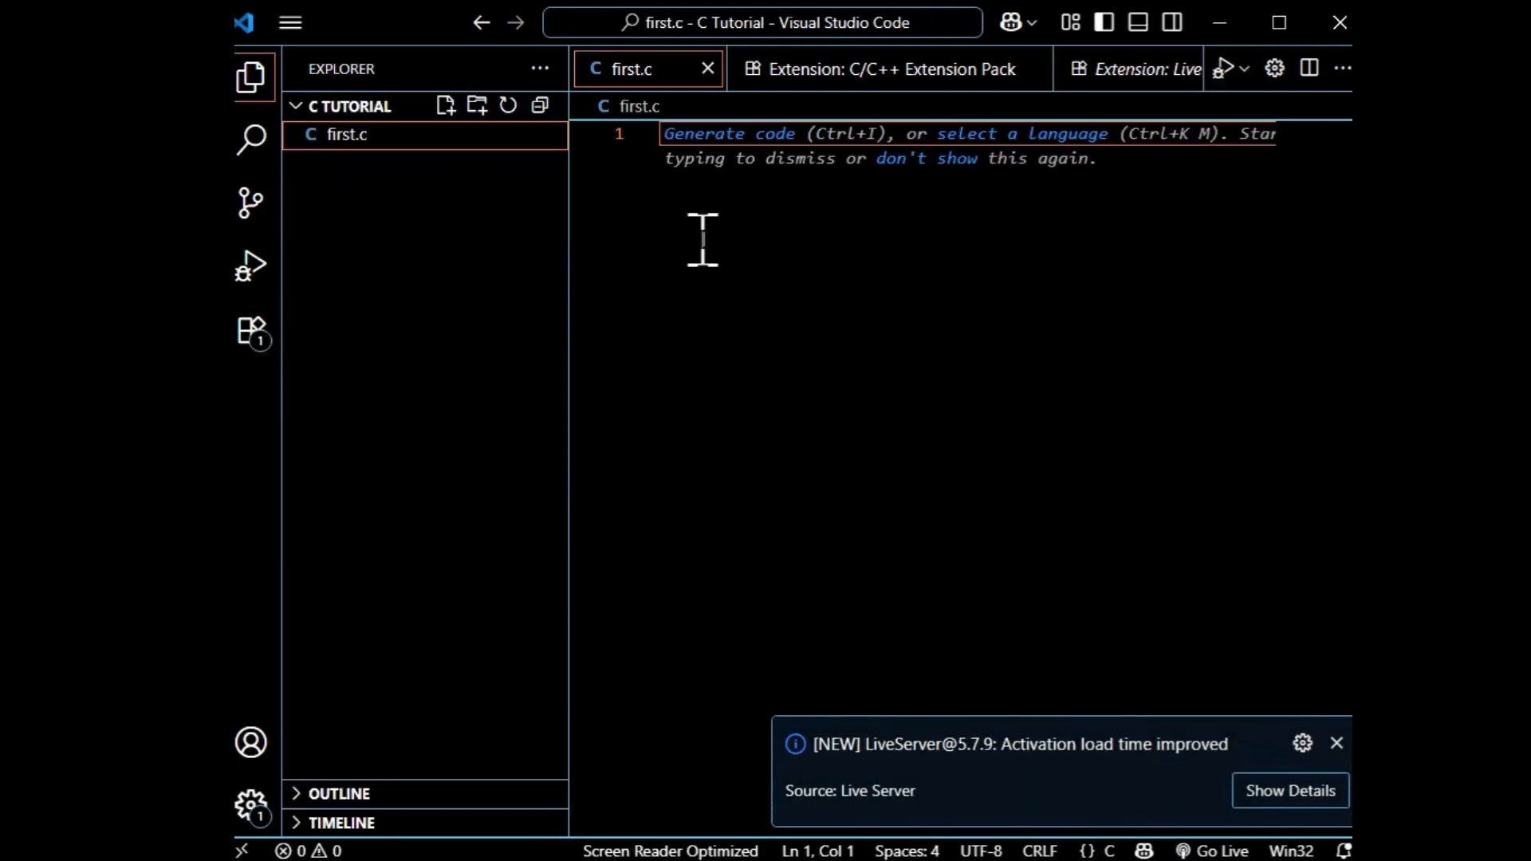
In first.c, include <stdio.h> and write an int main() function that ends with return 0;.
left_click(703, 239)
type("#")
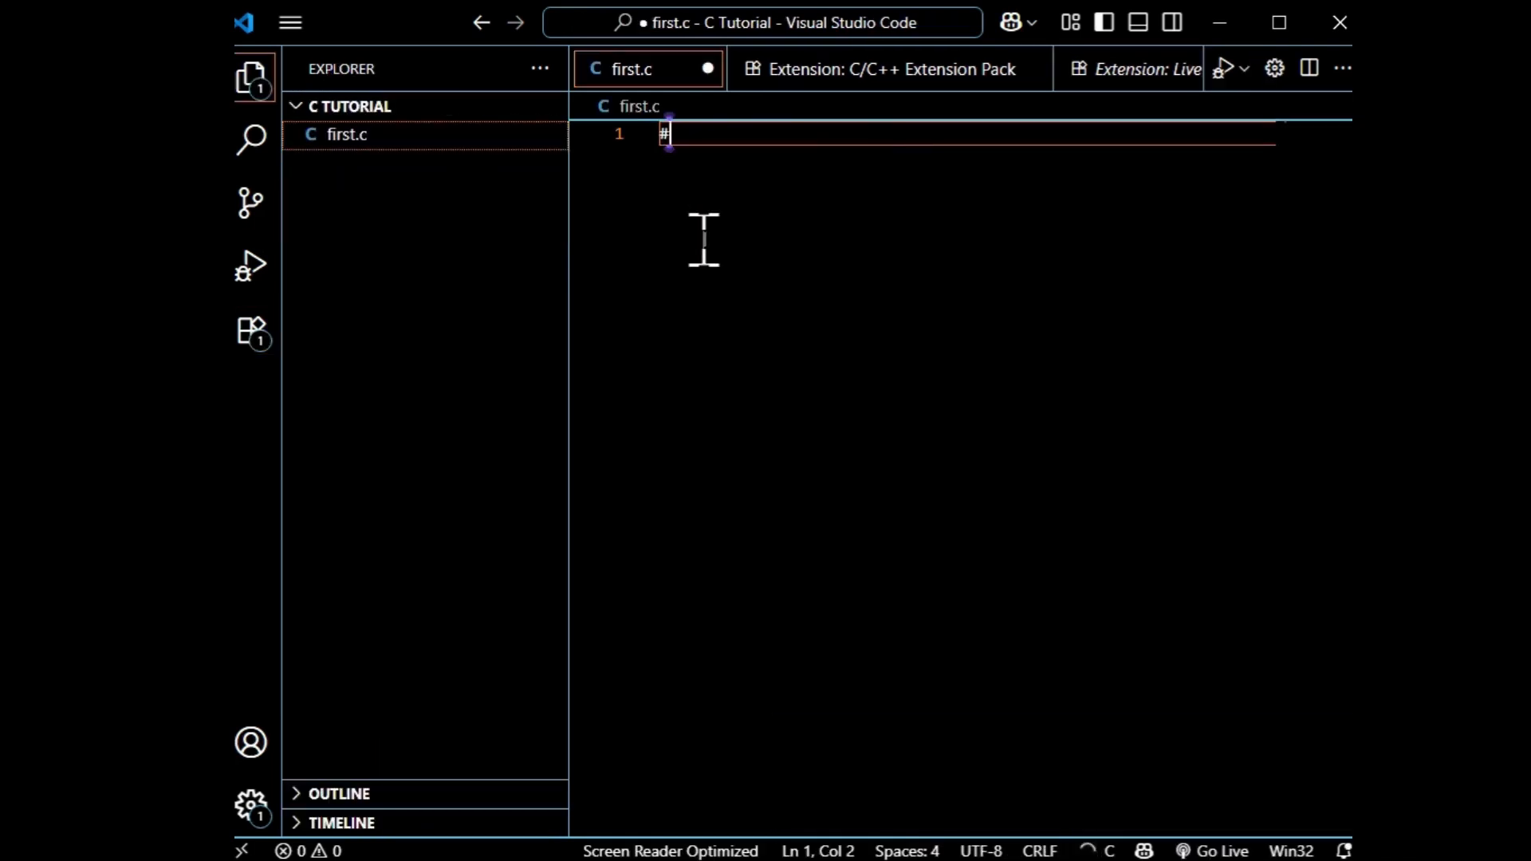
type("include ")
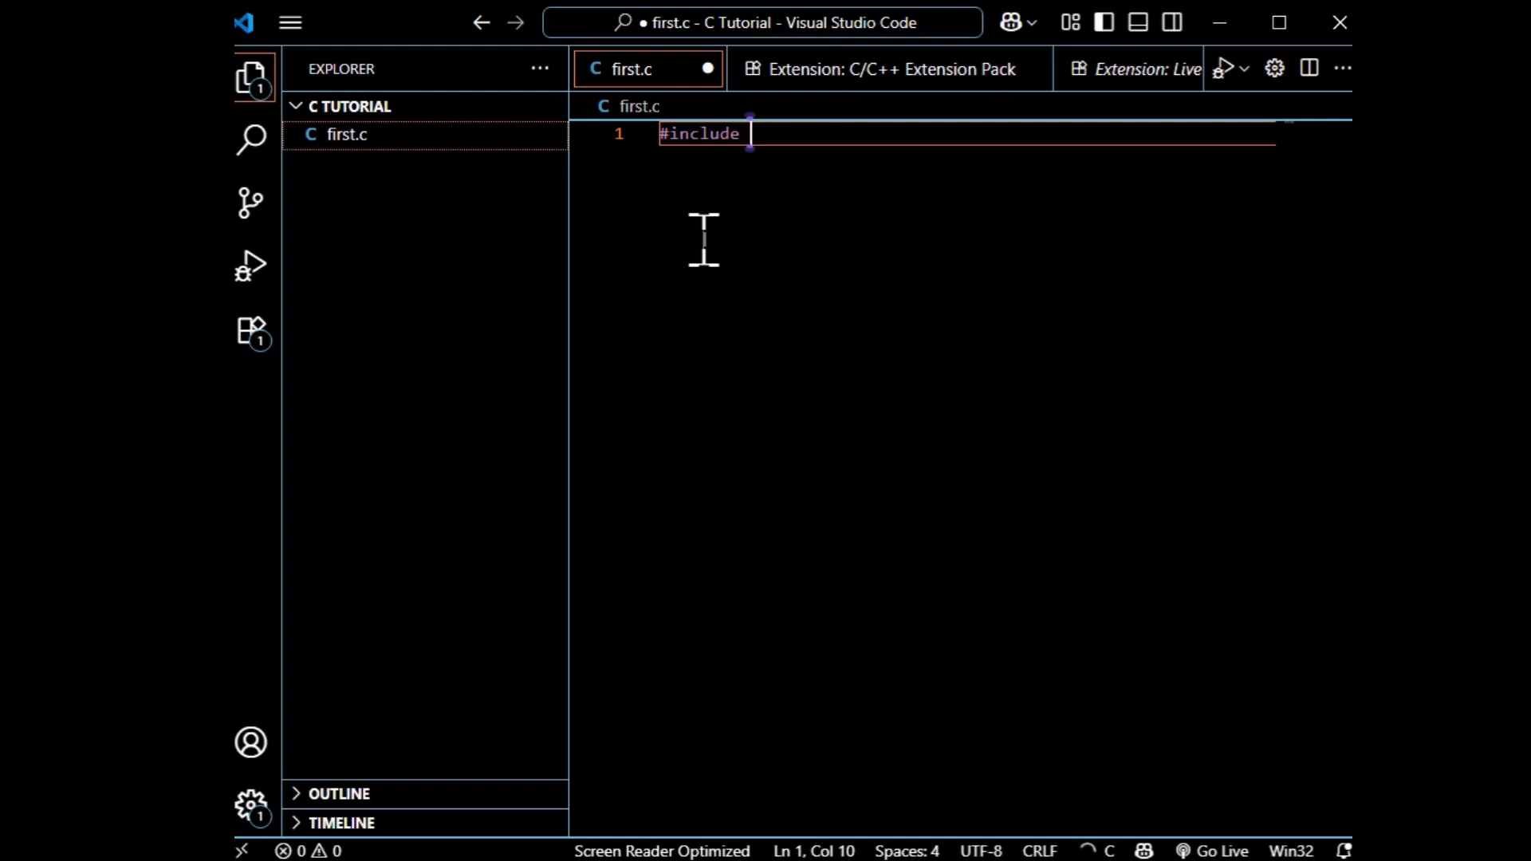
type("<stdio")
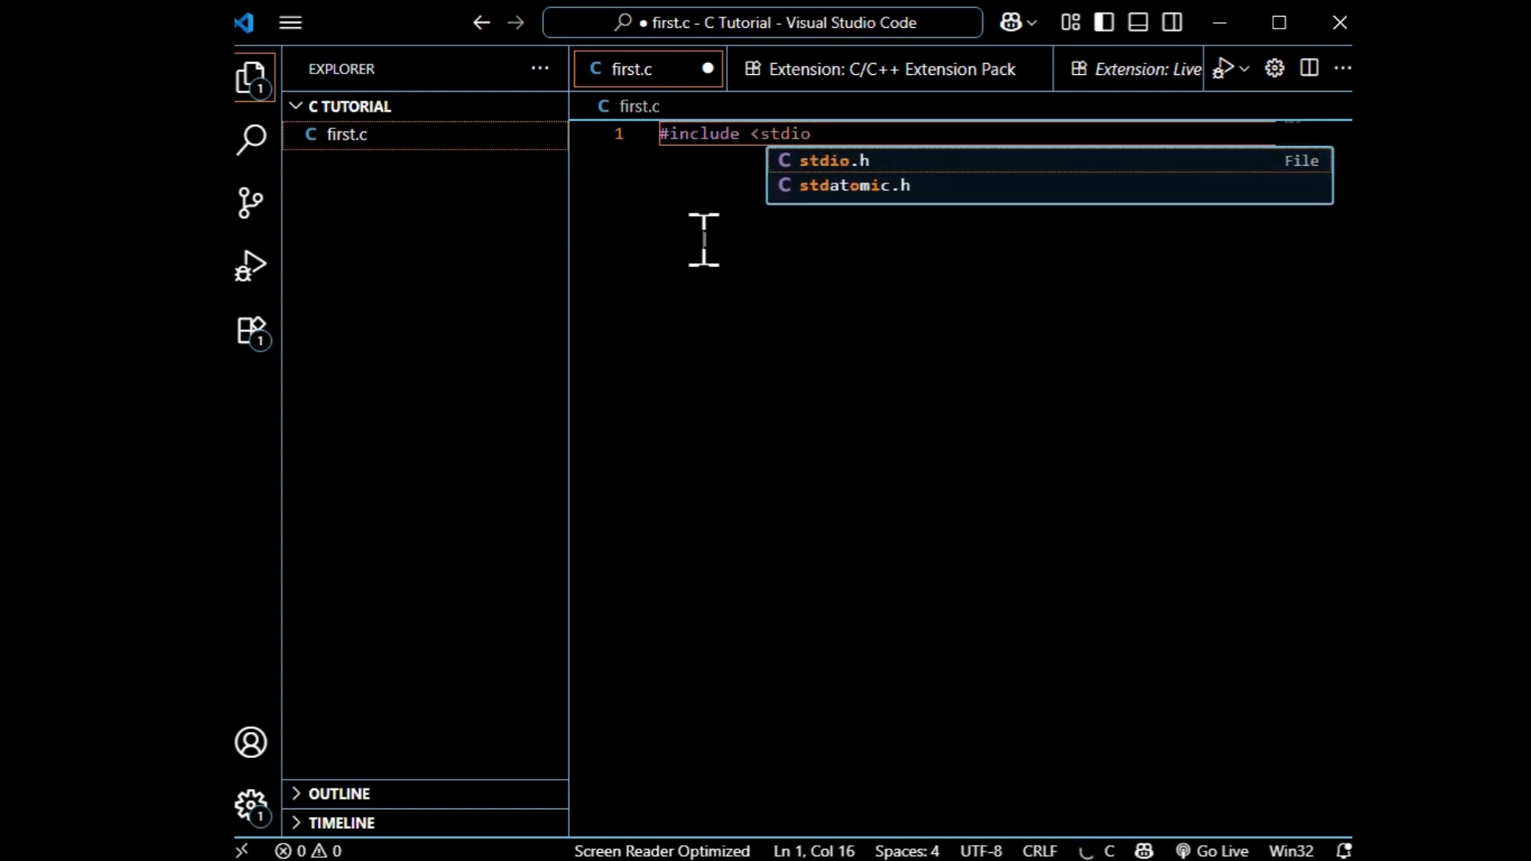
key("Return")
key("Return")
type("int m")
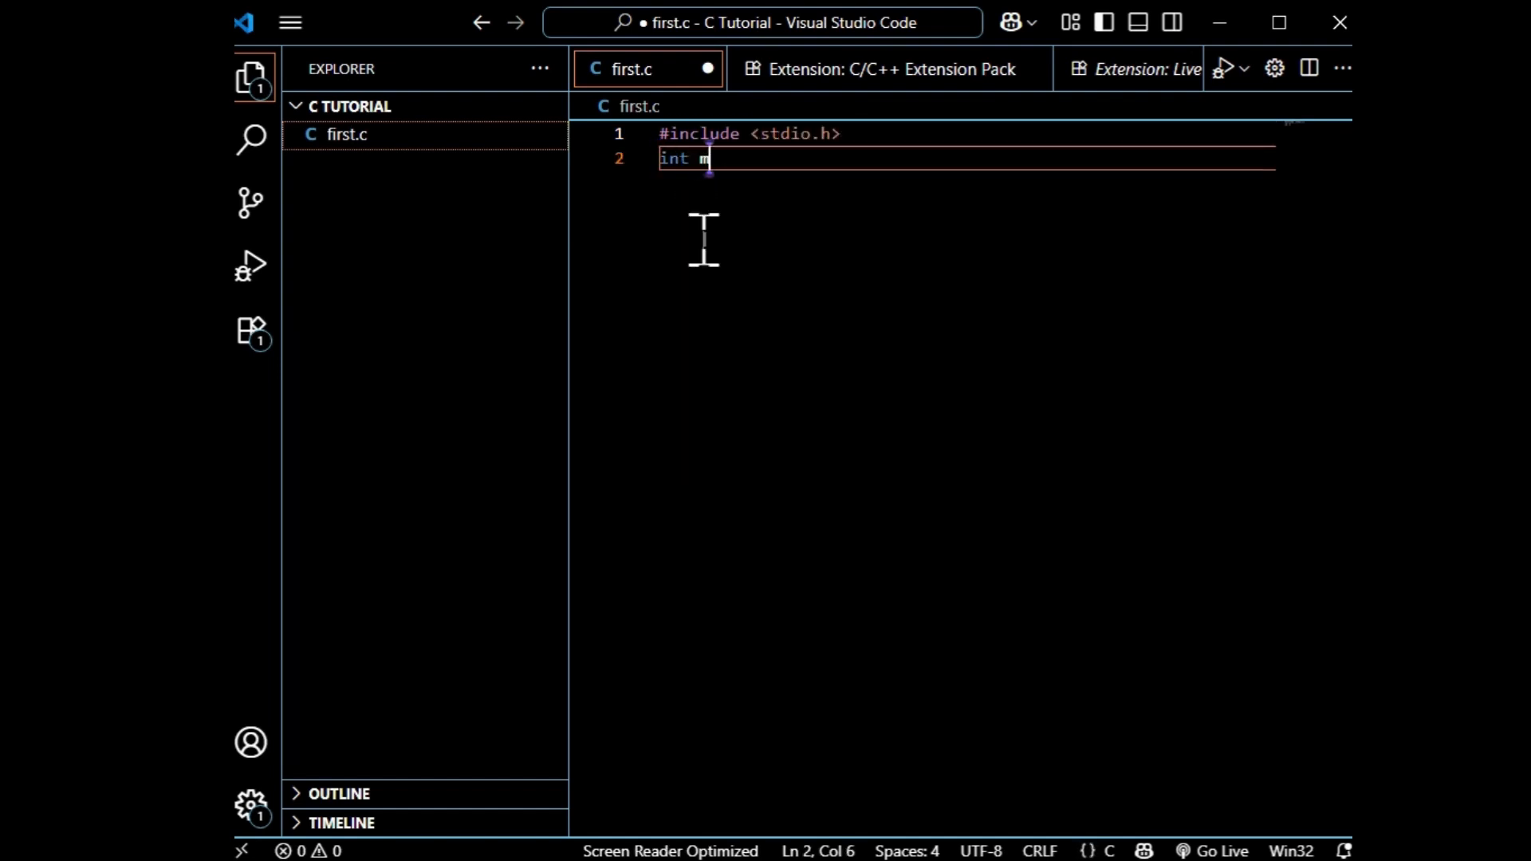
type("ain(){")
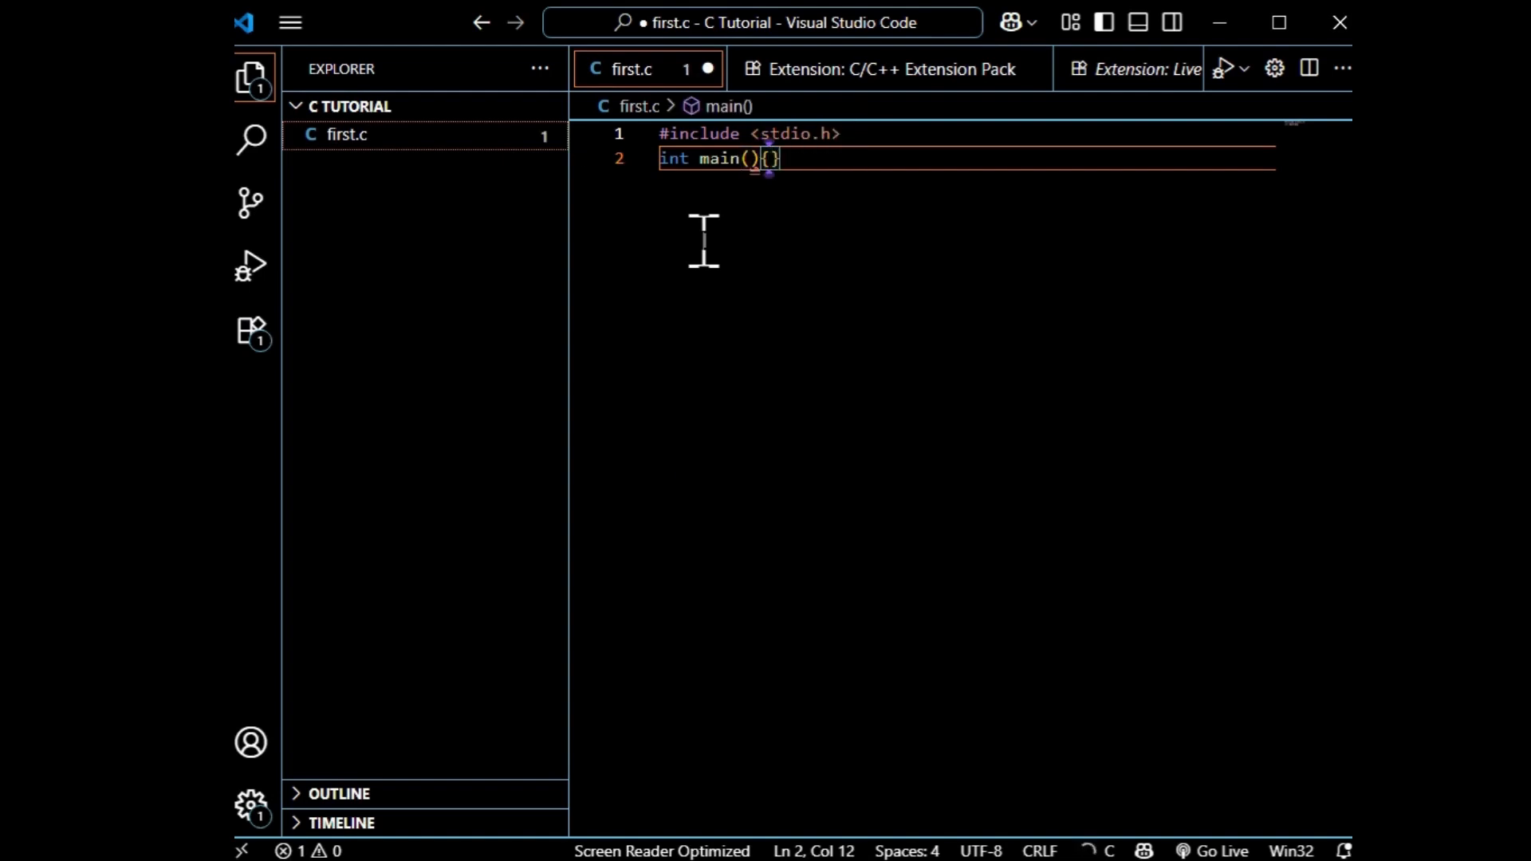
key("Return")
type("return 0;")
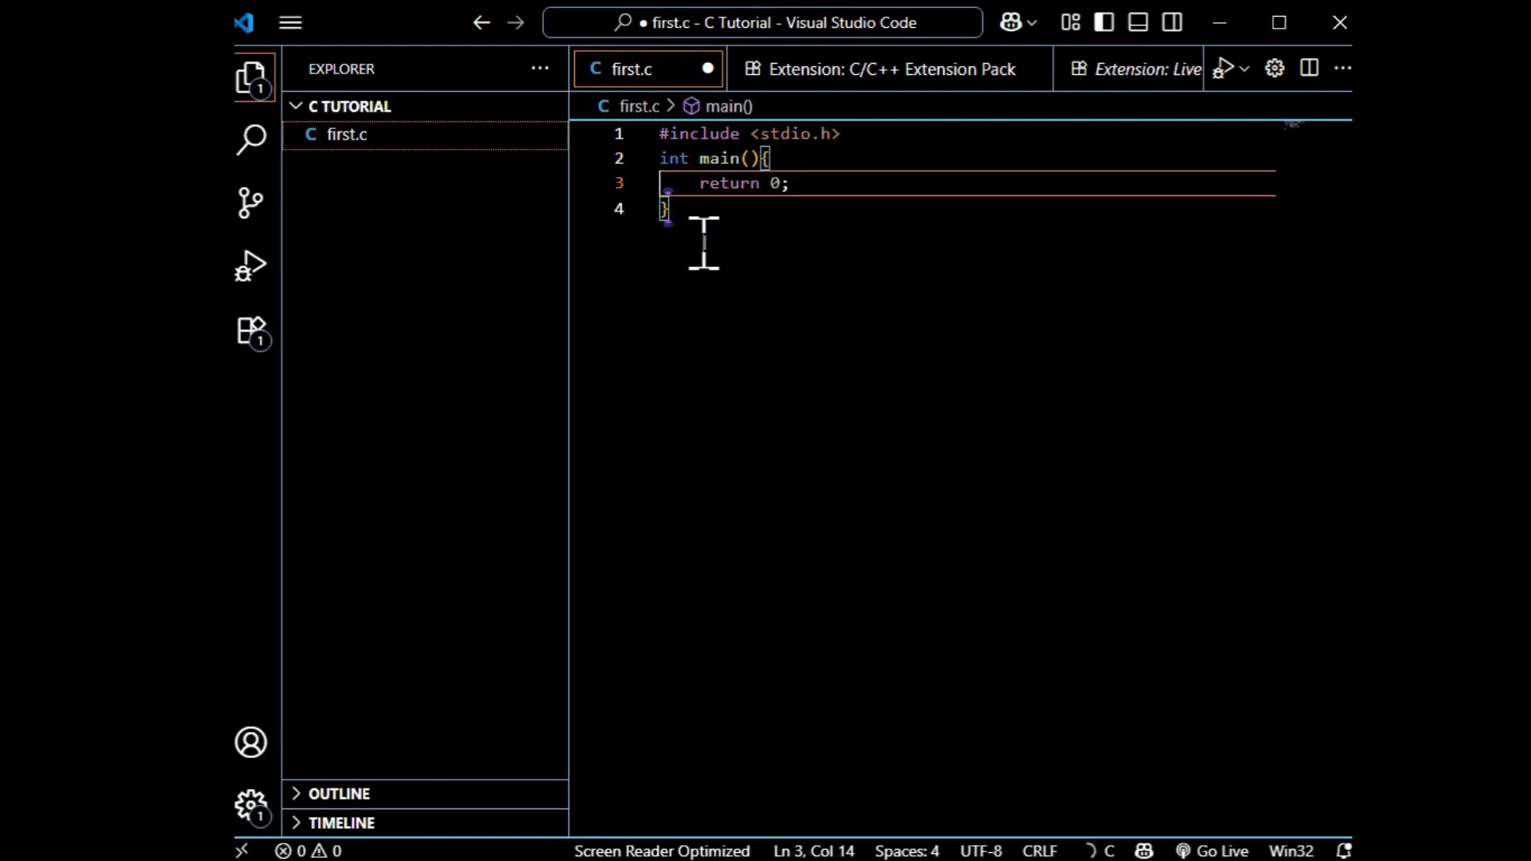
Add printf("Hello world"); above the return statement in main and save first.c.
key("Up")
key("Return")
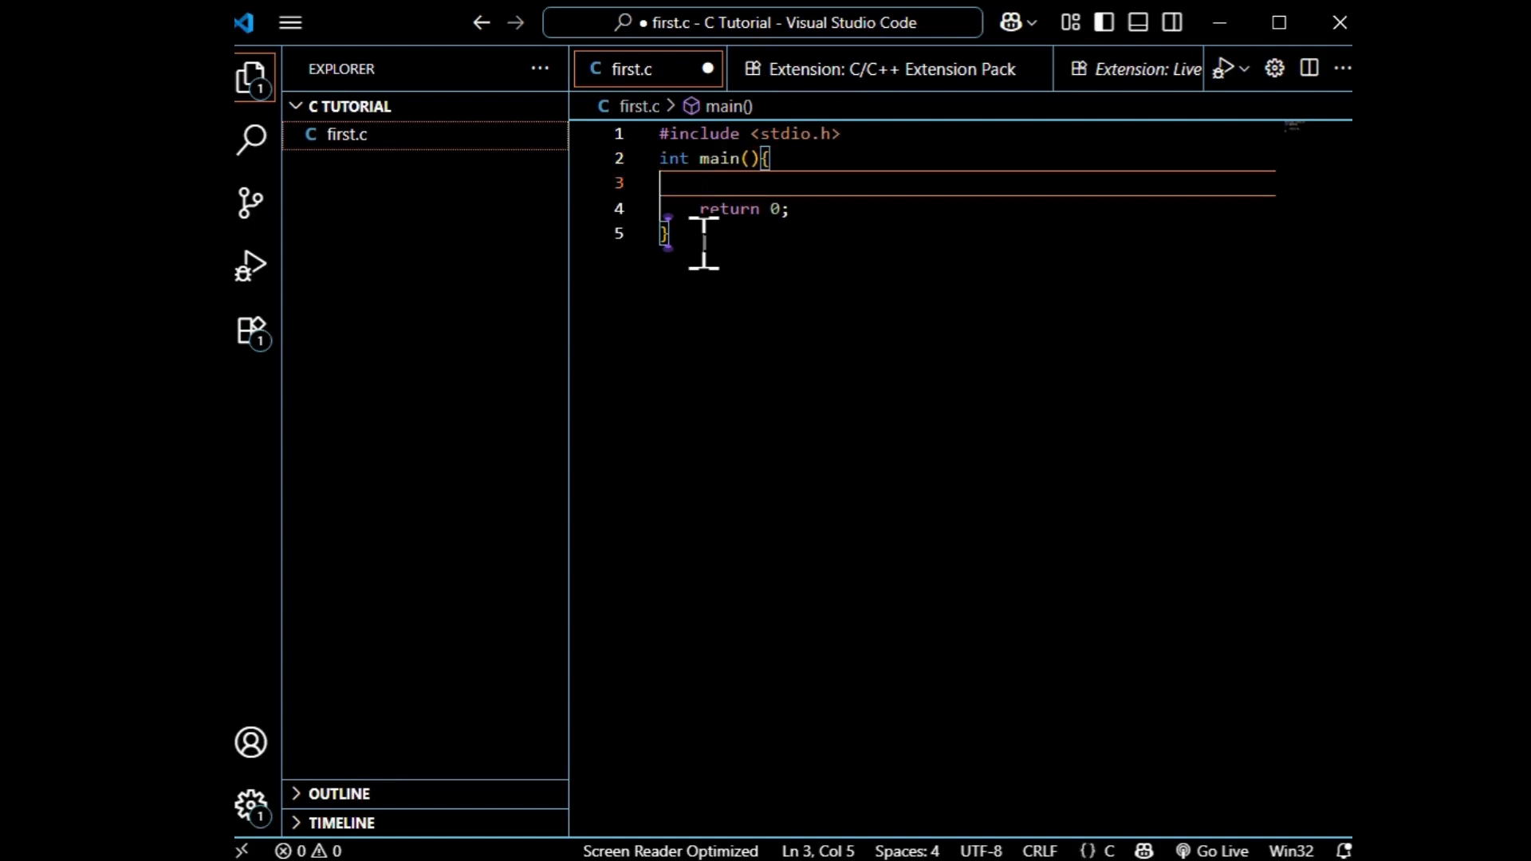
type("printf(")
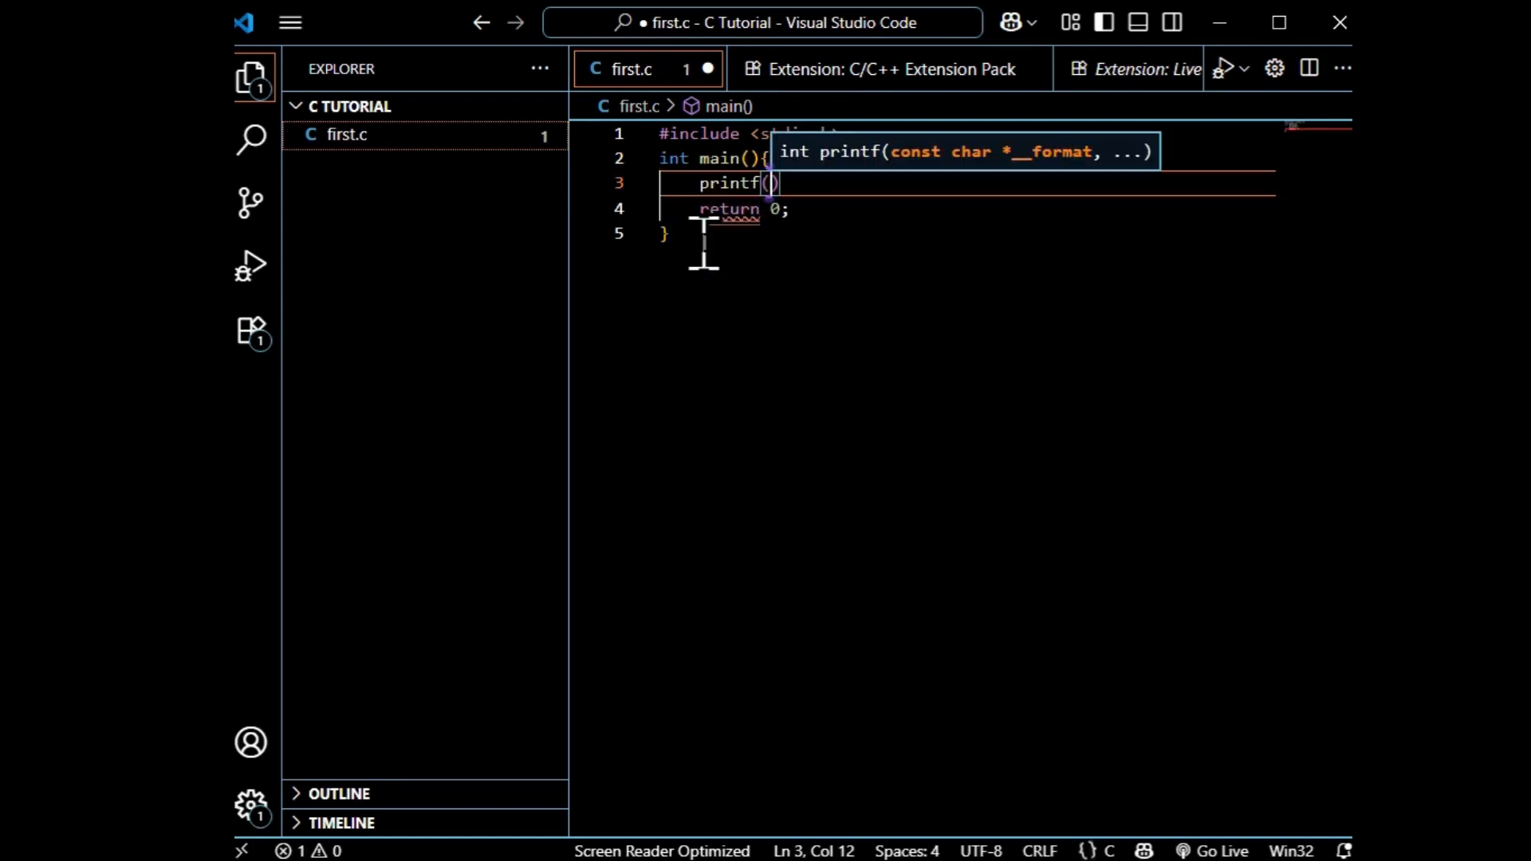
type("\"Hello ")
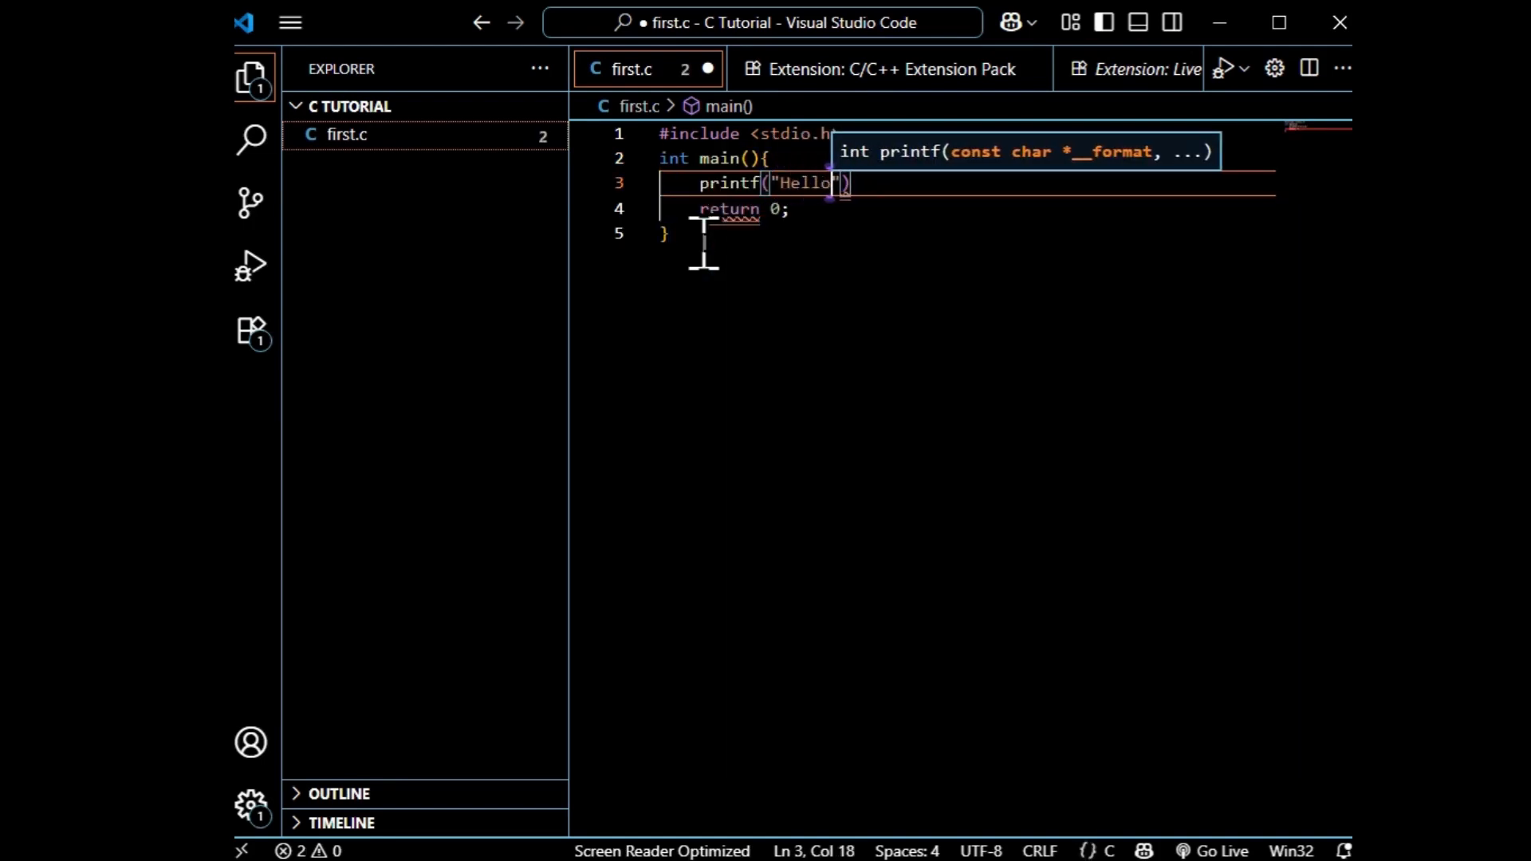
type("world\")")
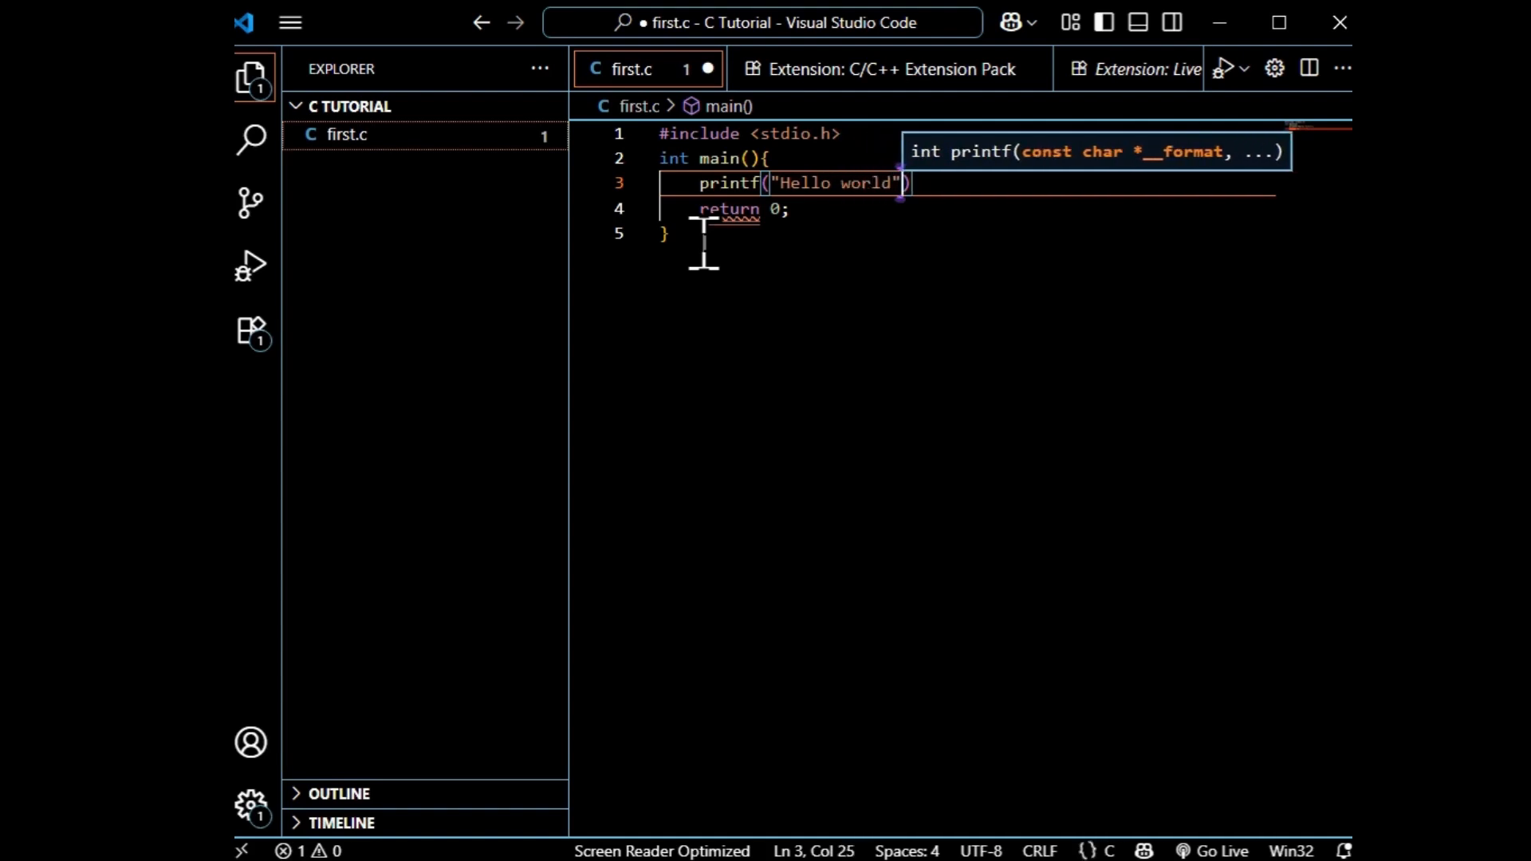
type(";")
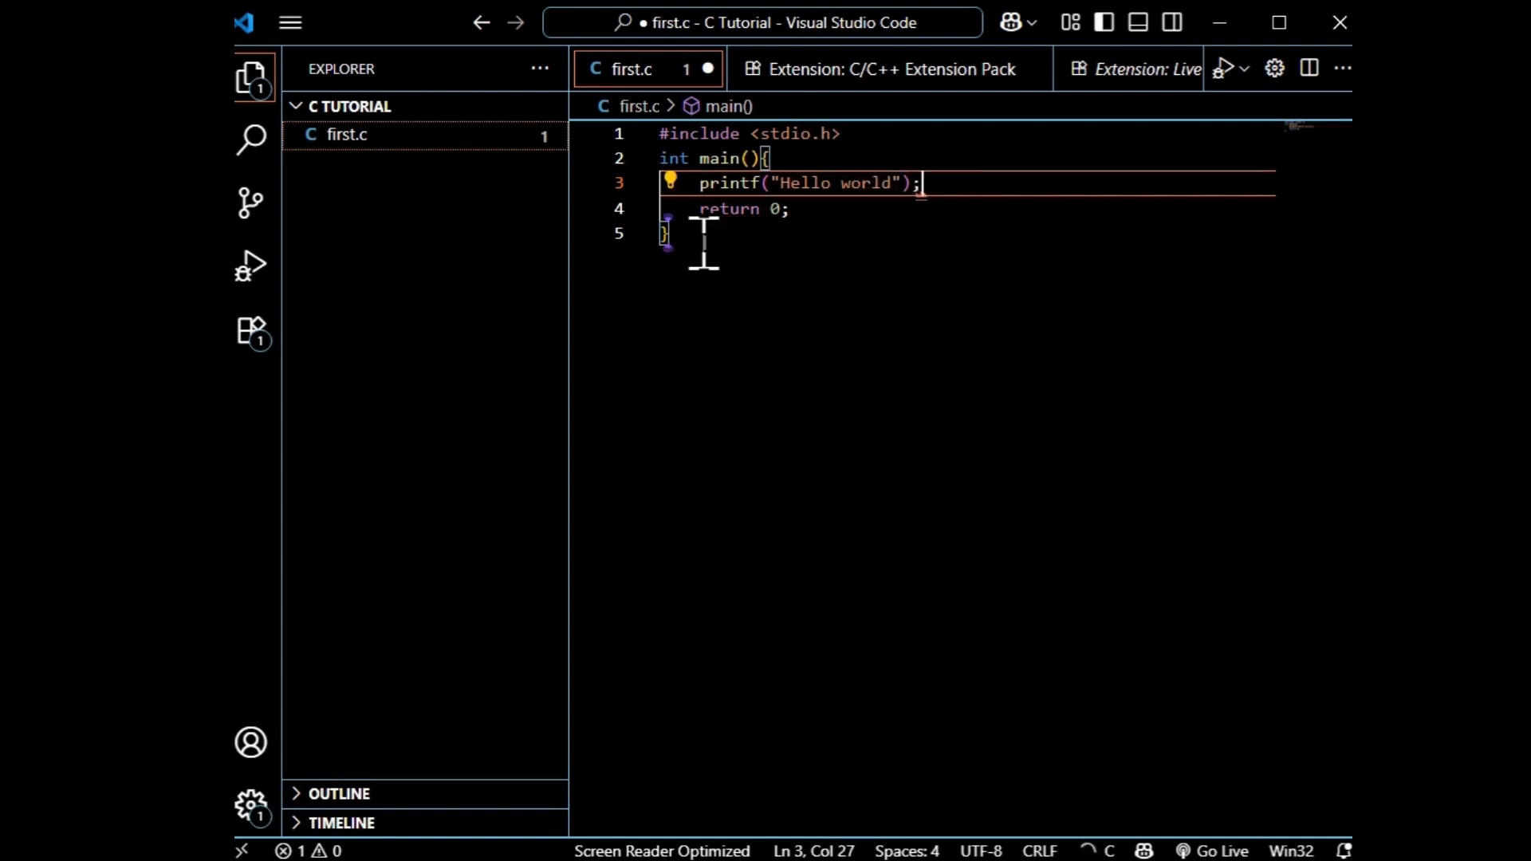
left_click(831, 364)
key("ctrl+s")
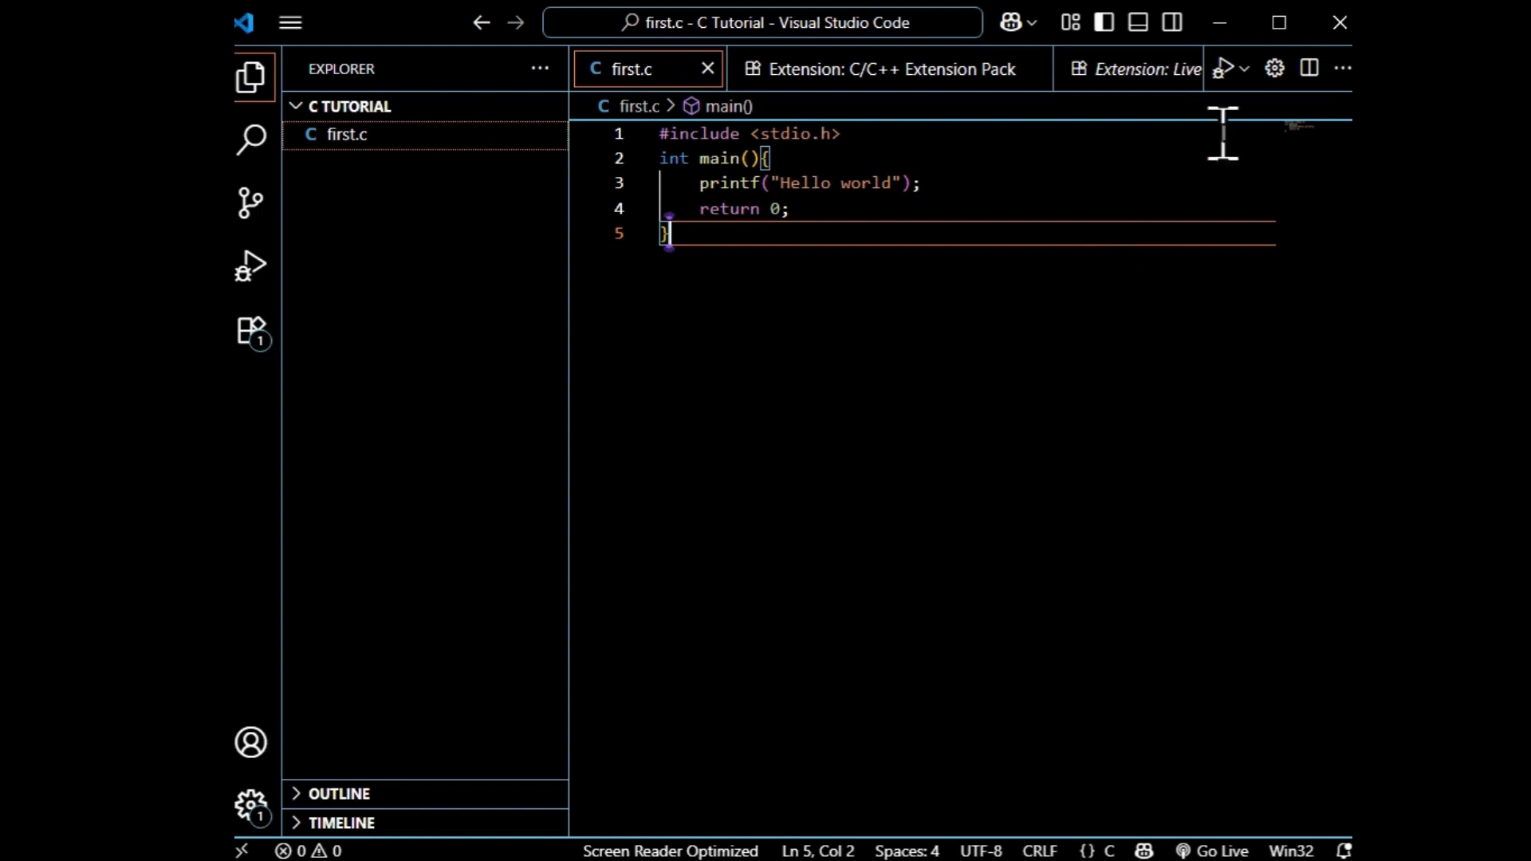
Run first.c with Code Runner and check the printed line in the output.
left_click(1244, 70)
left_click(1213, 138)
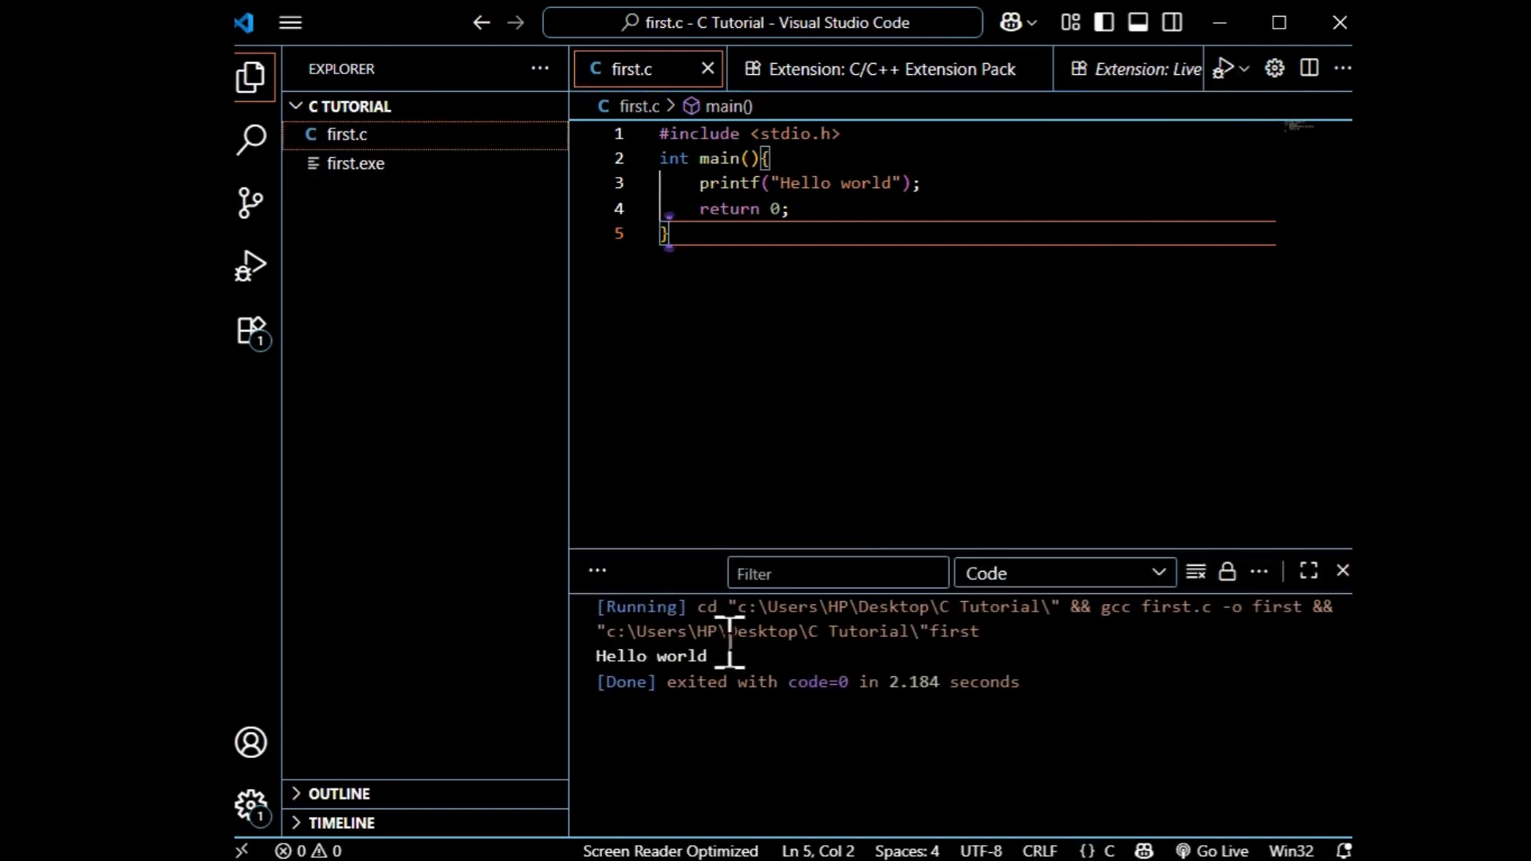
left_click_drag(729, 656, 574, 673)
left_click(786, 780)
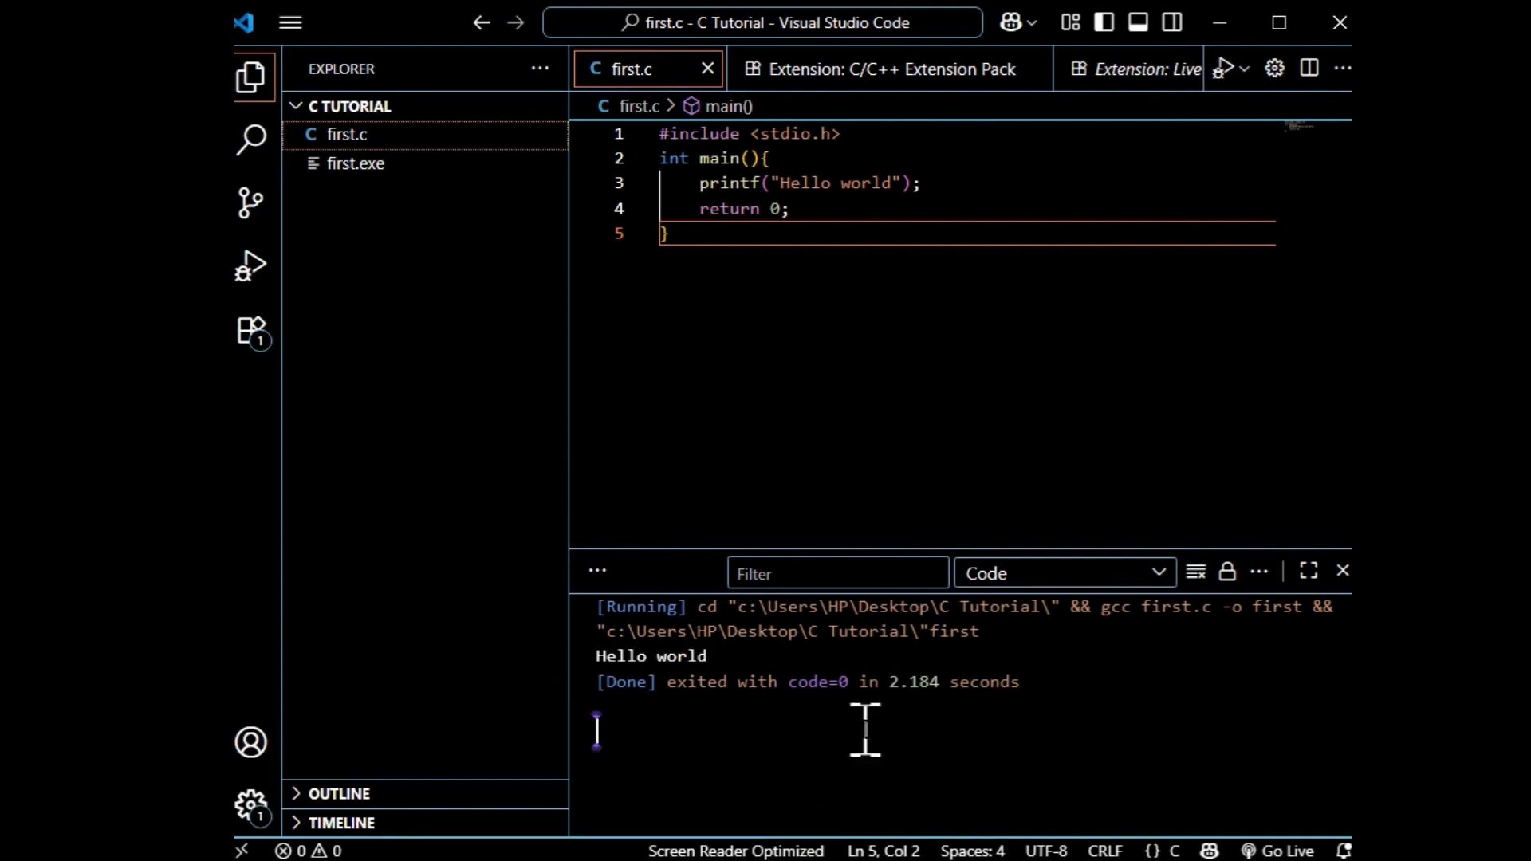
Open the editor settings, clear and close the output area, and narrow the file explorer.
left_click(246, 815)
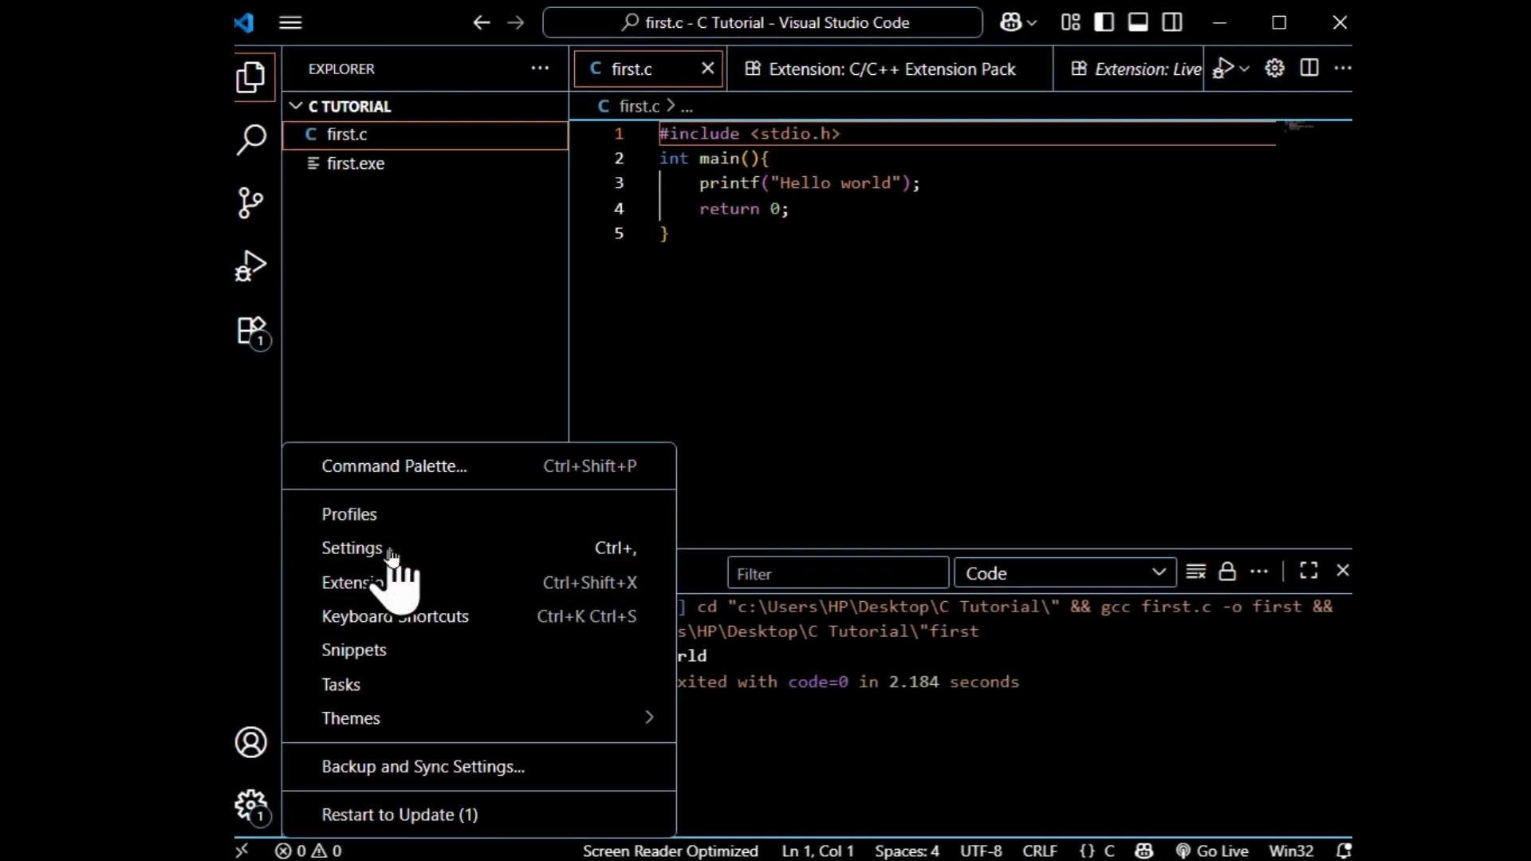
left_click(390, 553)
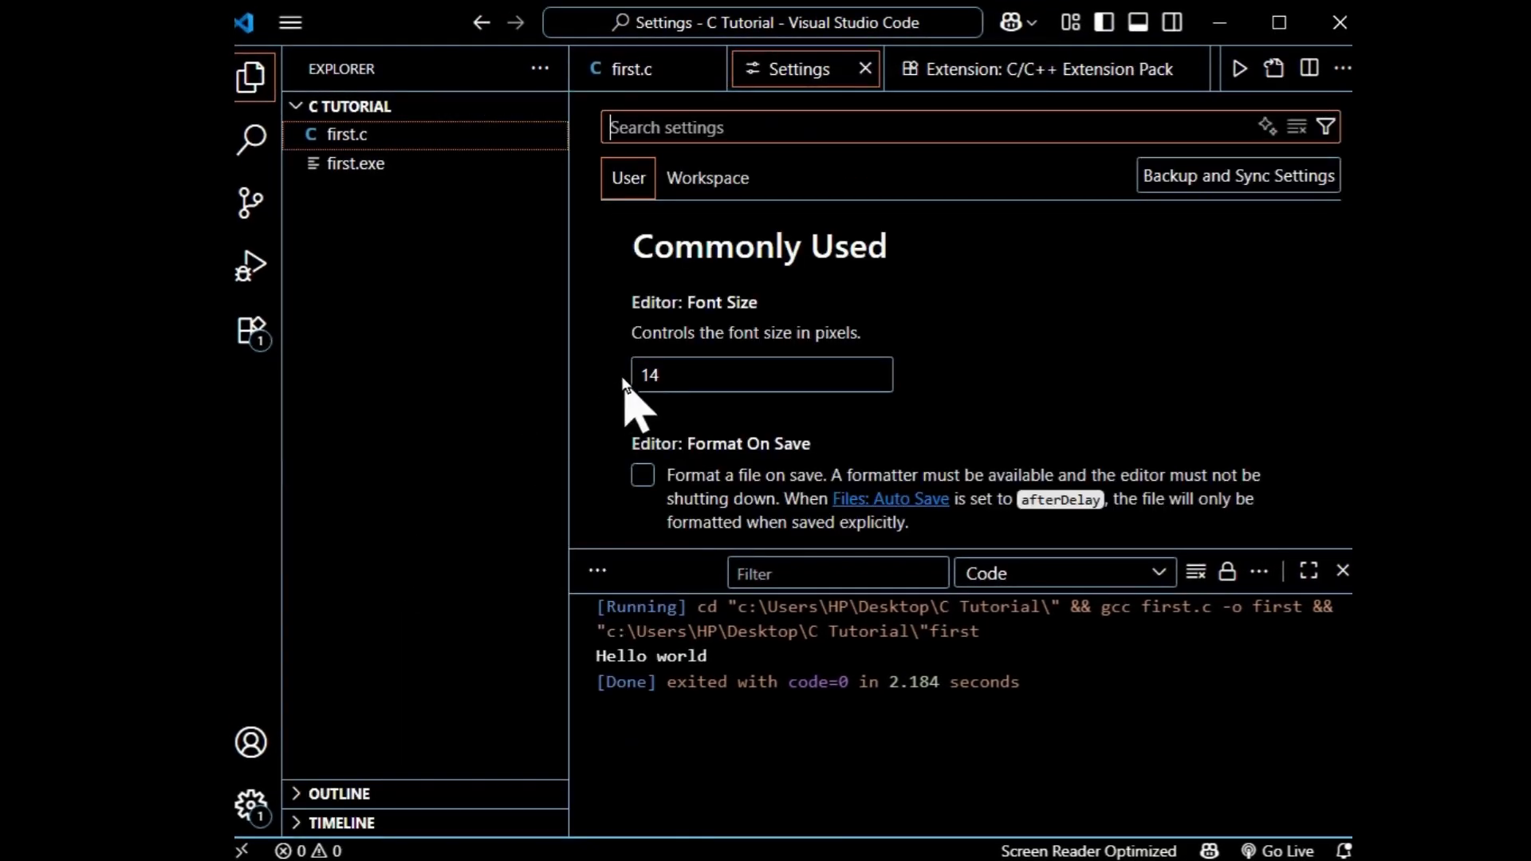
left_click(1195, 571)
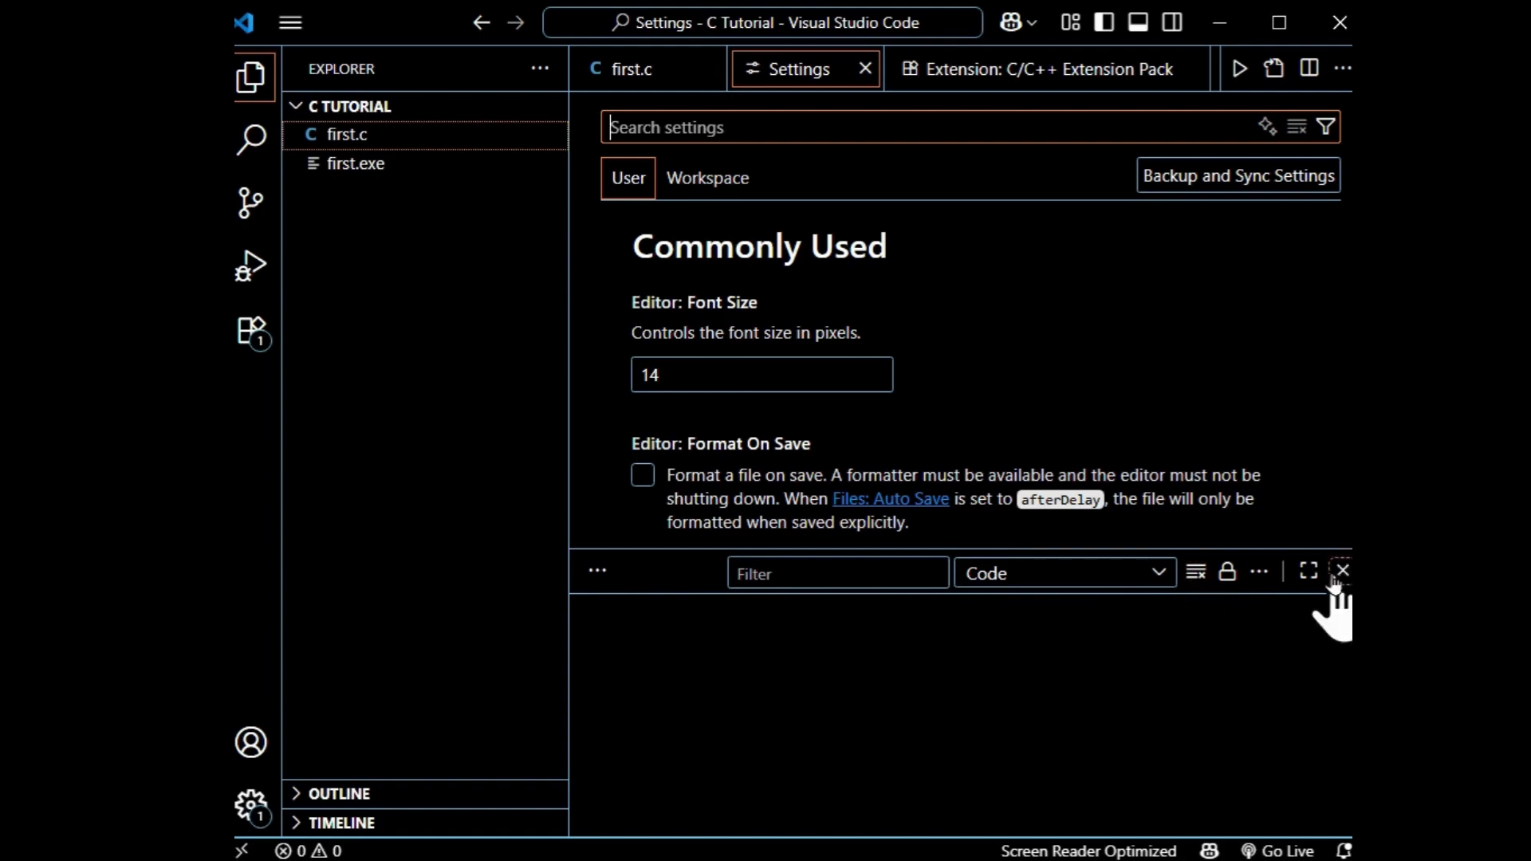
left_click(1343, 571)
left_click_drag(567, 421, 504, 423)
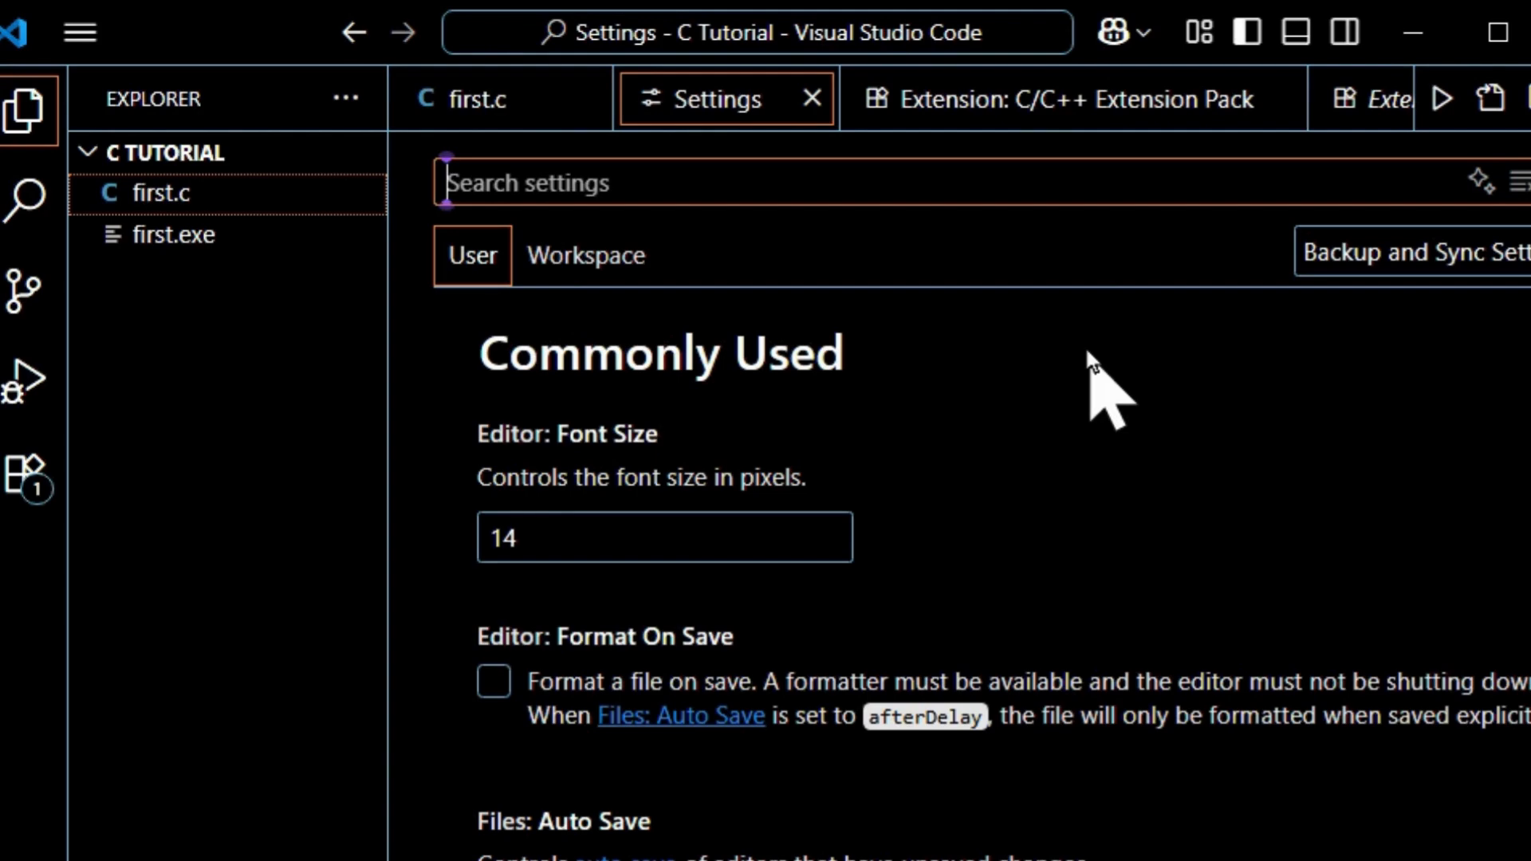
Enable Code-runner: Run In Terminal in both the User and Workspace settings, and close the settings.
type("run in")
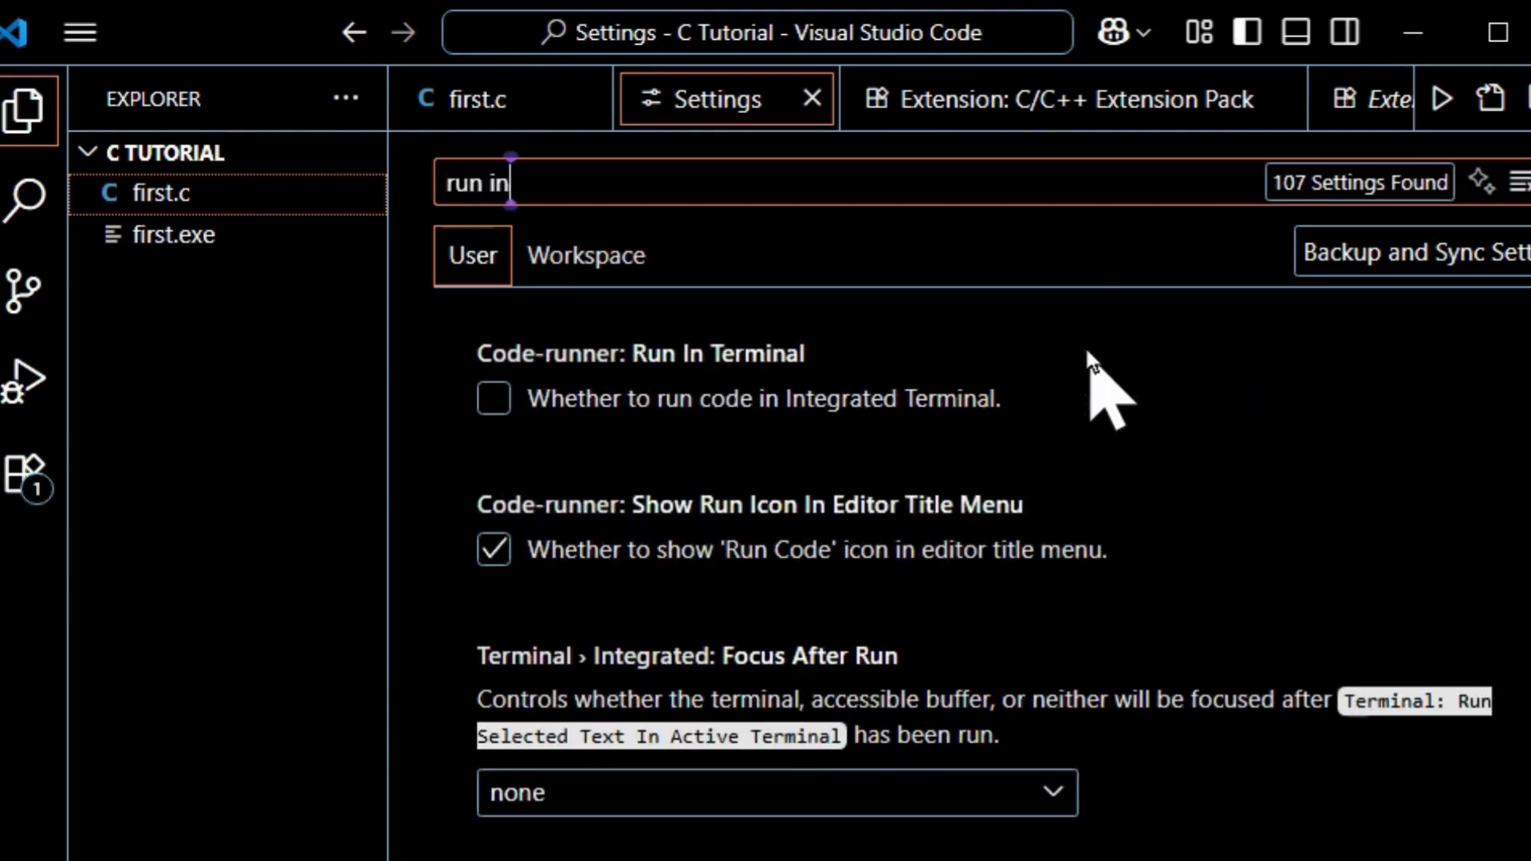
left_click(497, 405)
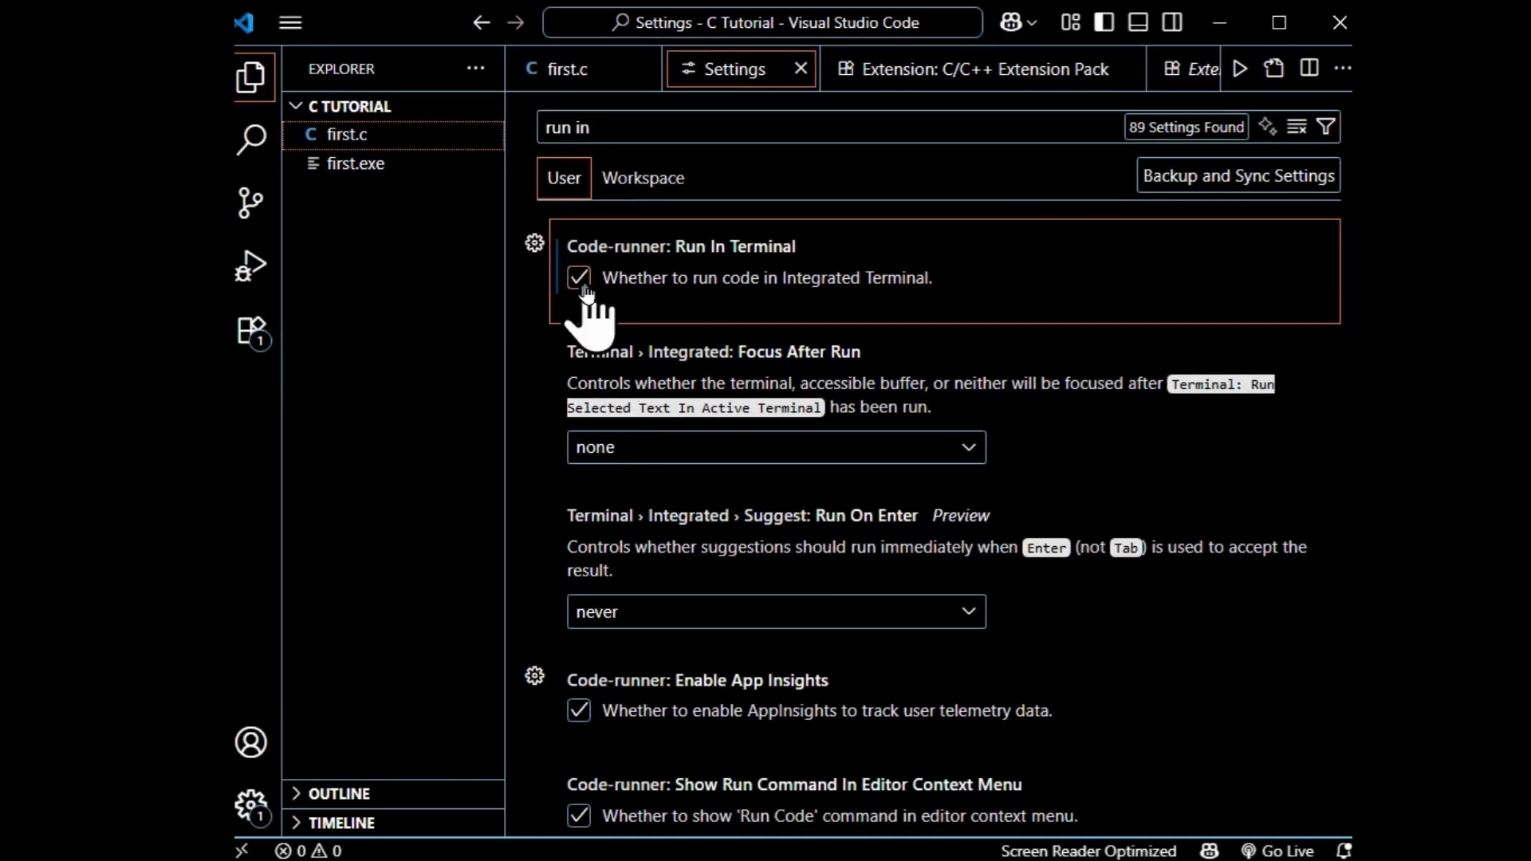
left_click(652, 180)
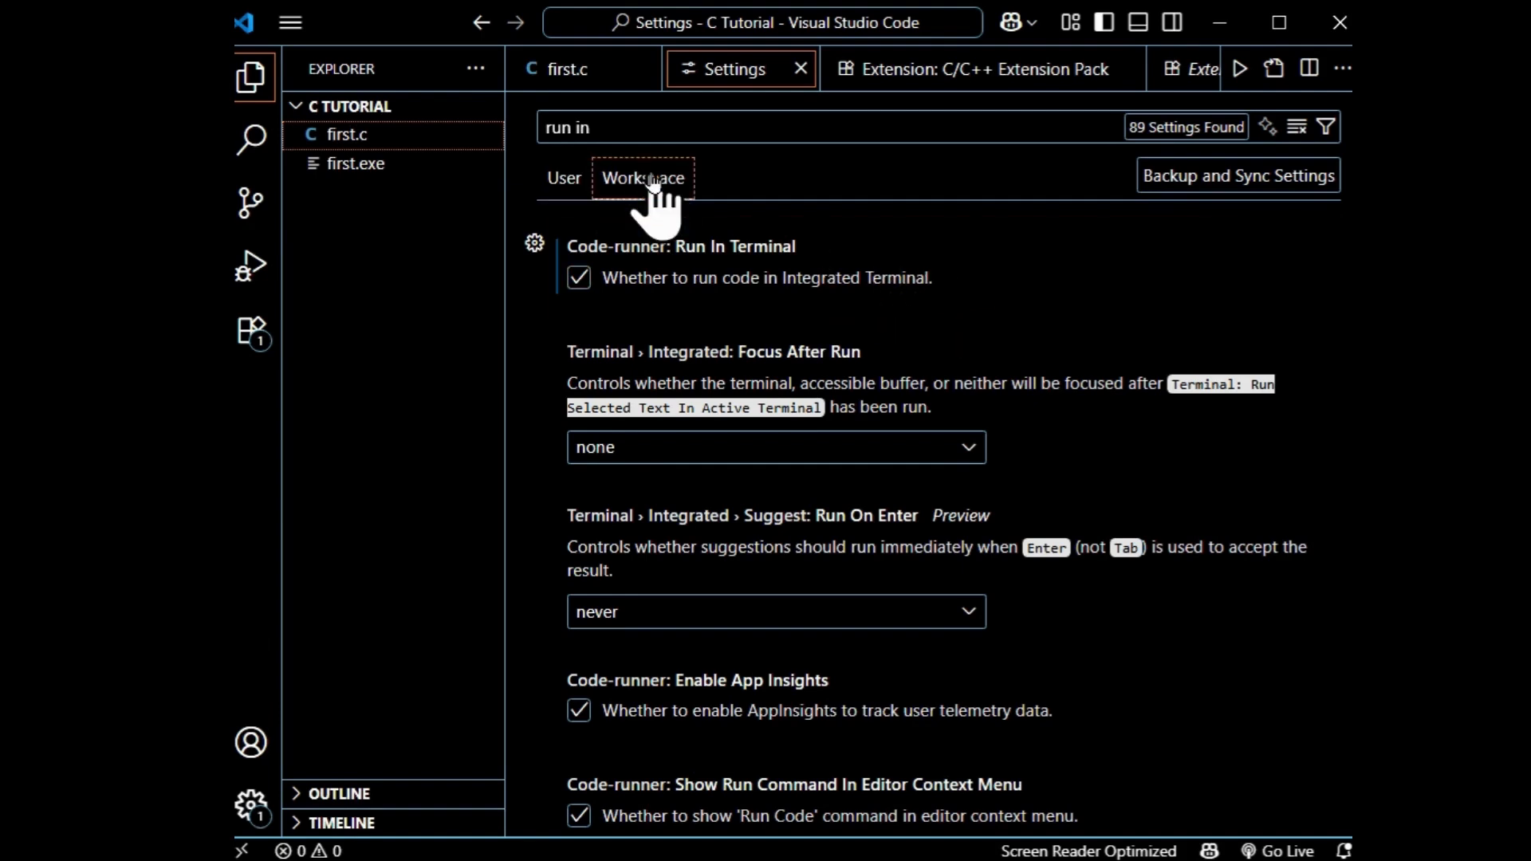
left_click(579, 278)
left_click(560, 179)
left_click(646, 178)
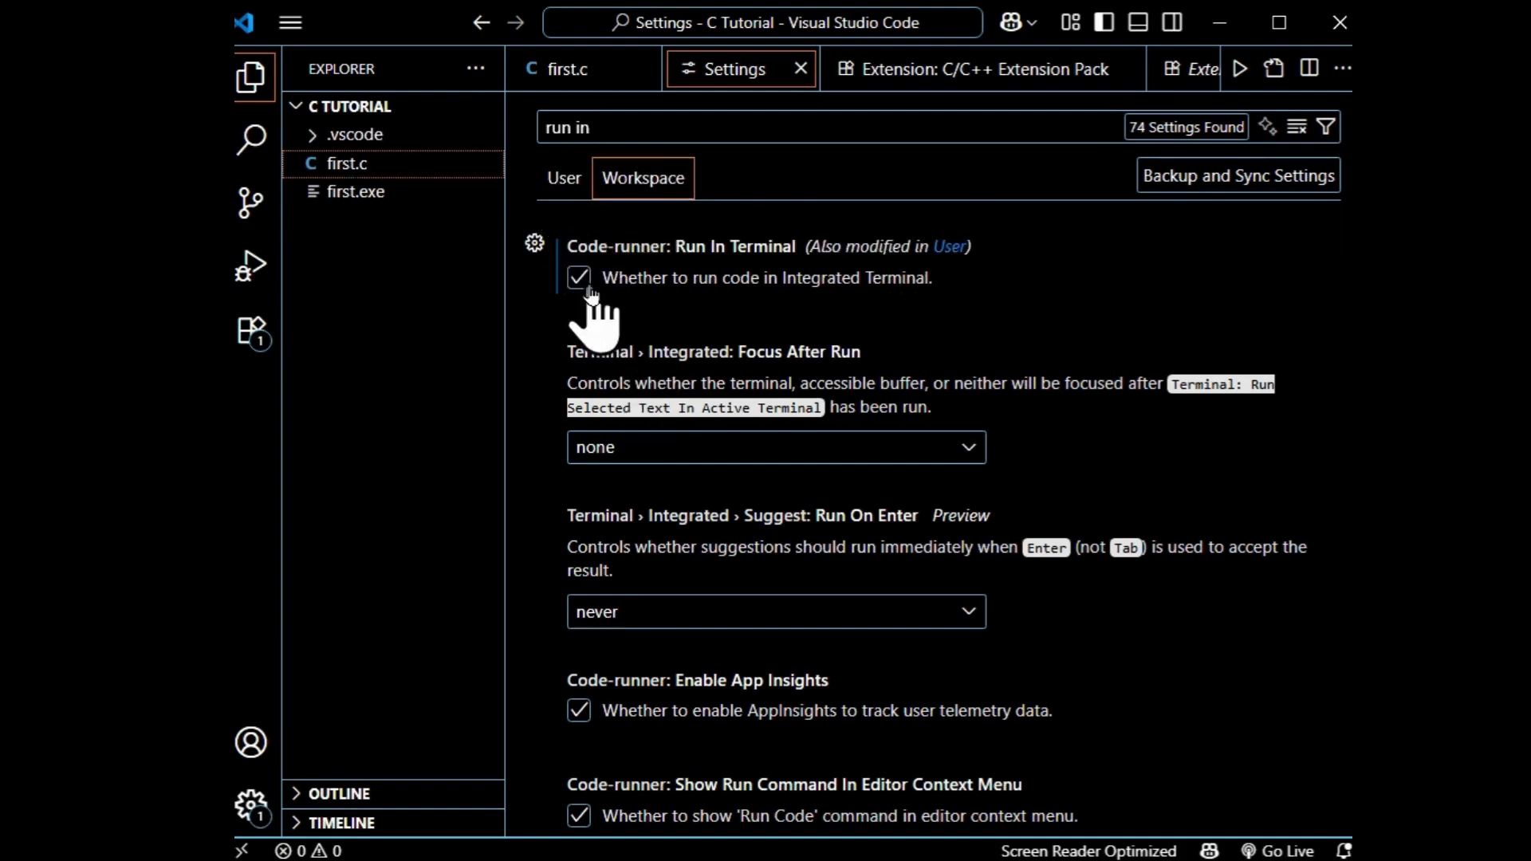
left_click(801, 69)
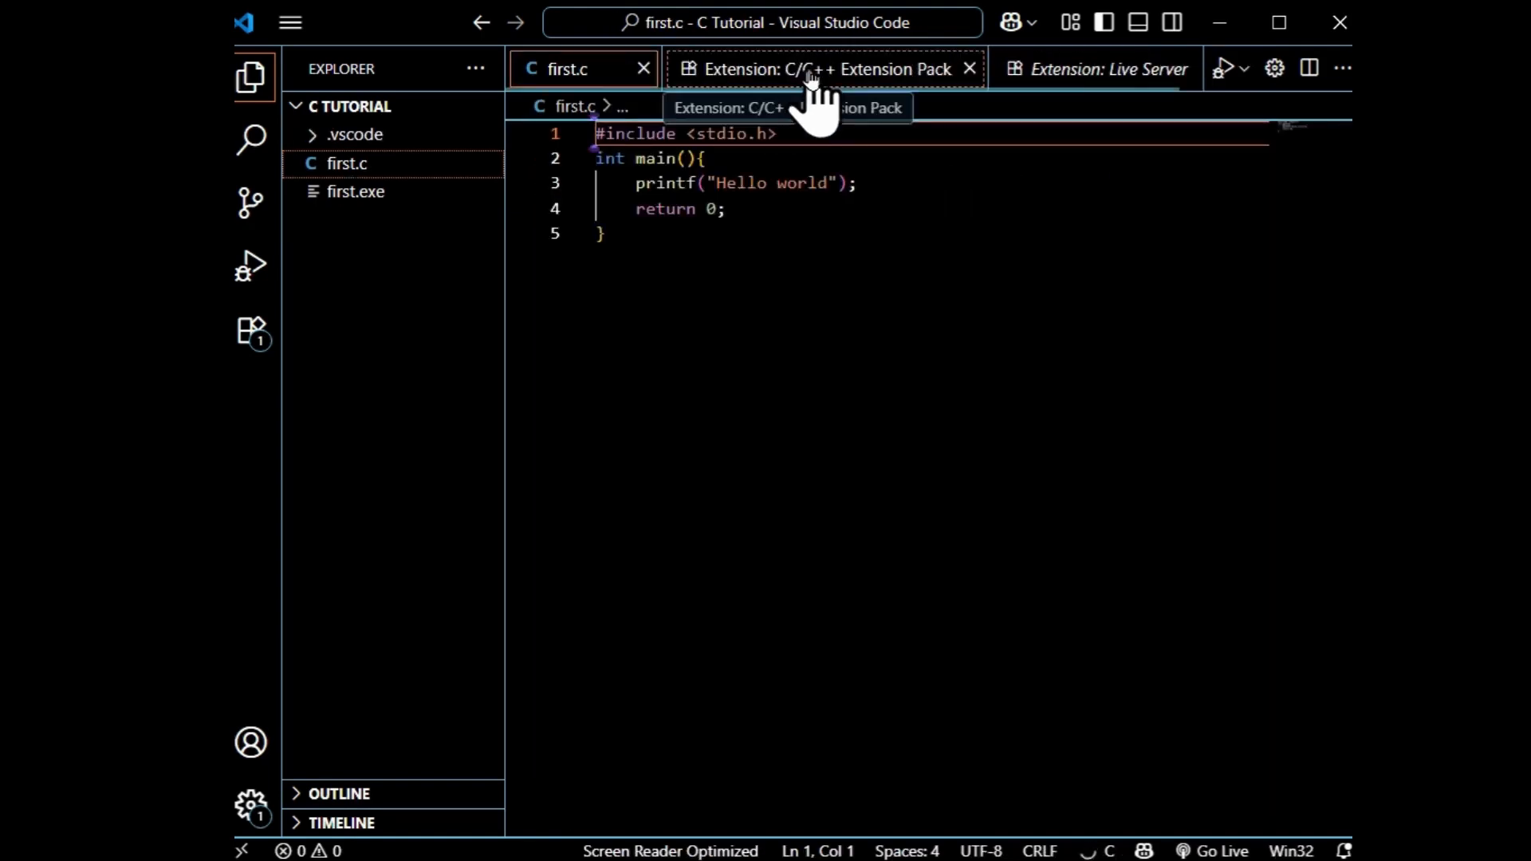
Run first.c again with Code Runner and check its output in the integrated terminal.
left_click(814, 254)
left_click(1244, 69)
left_click(1204, 144)
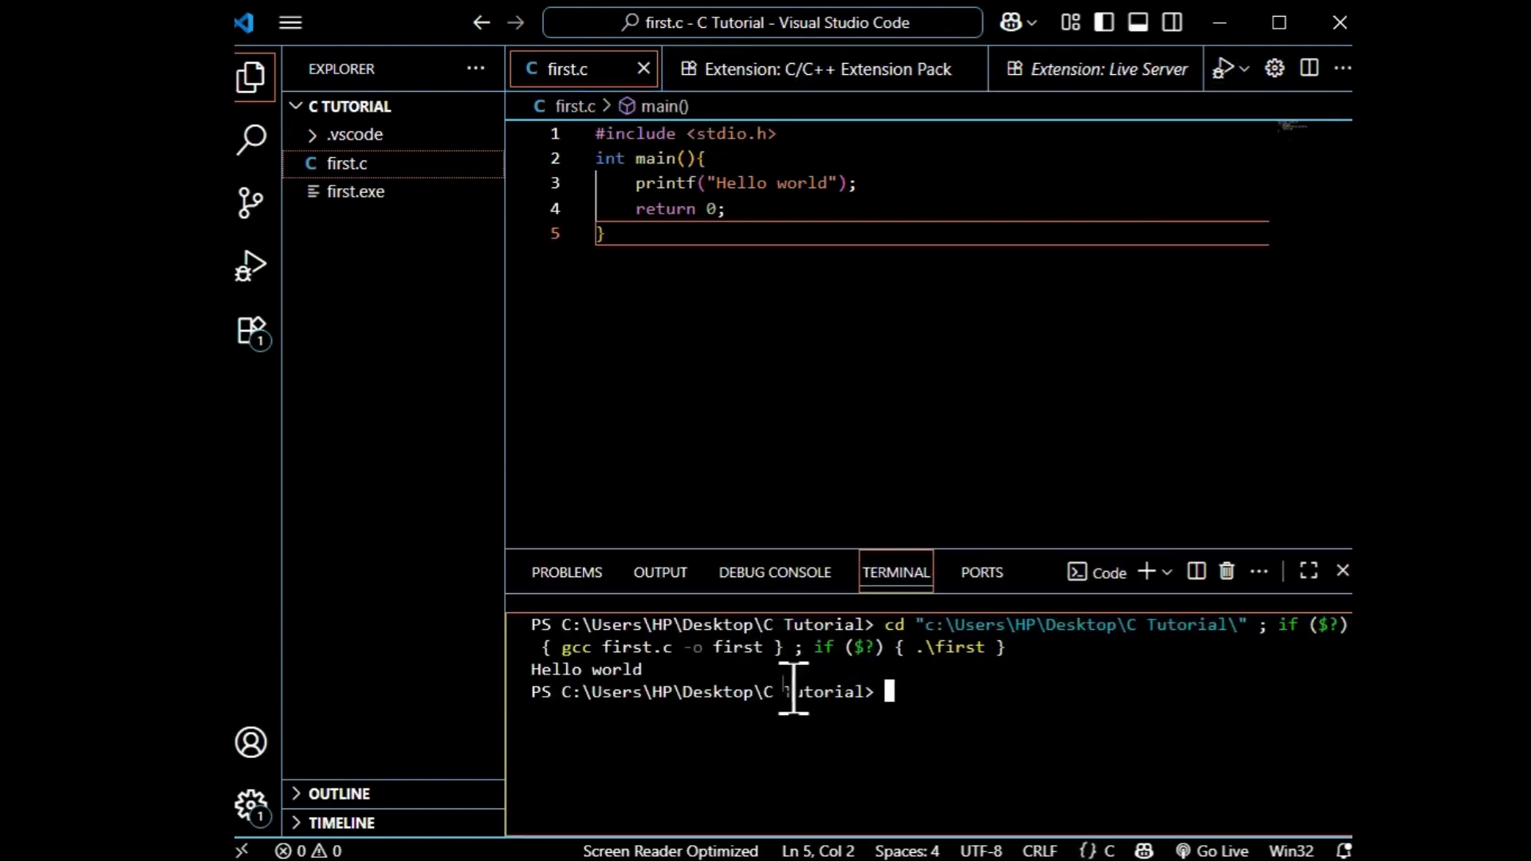
left_click_drag(683, 672, 532, 626)
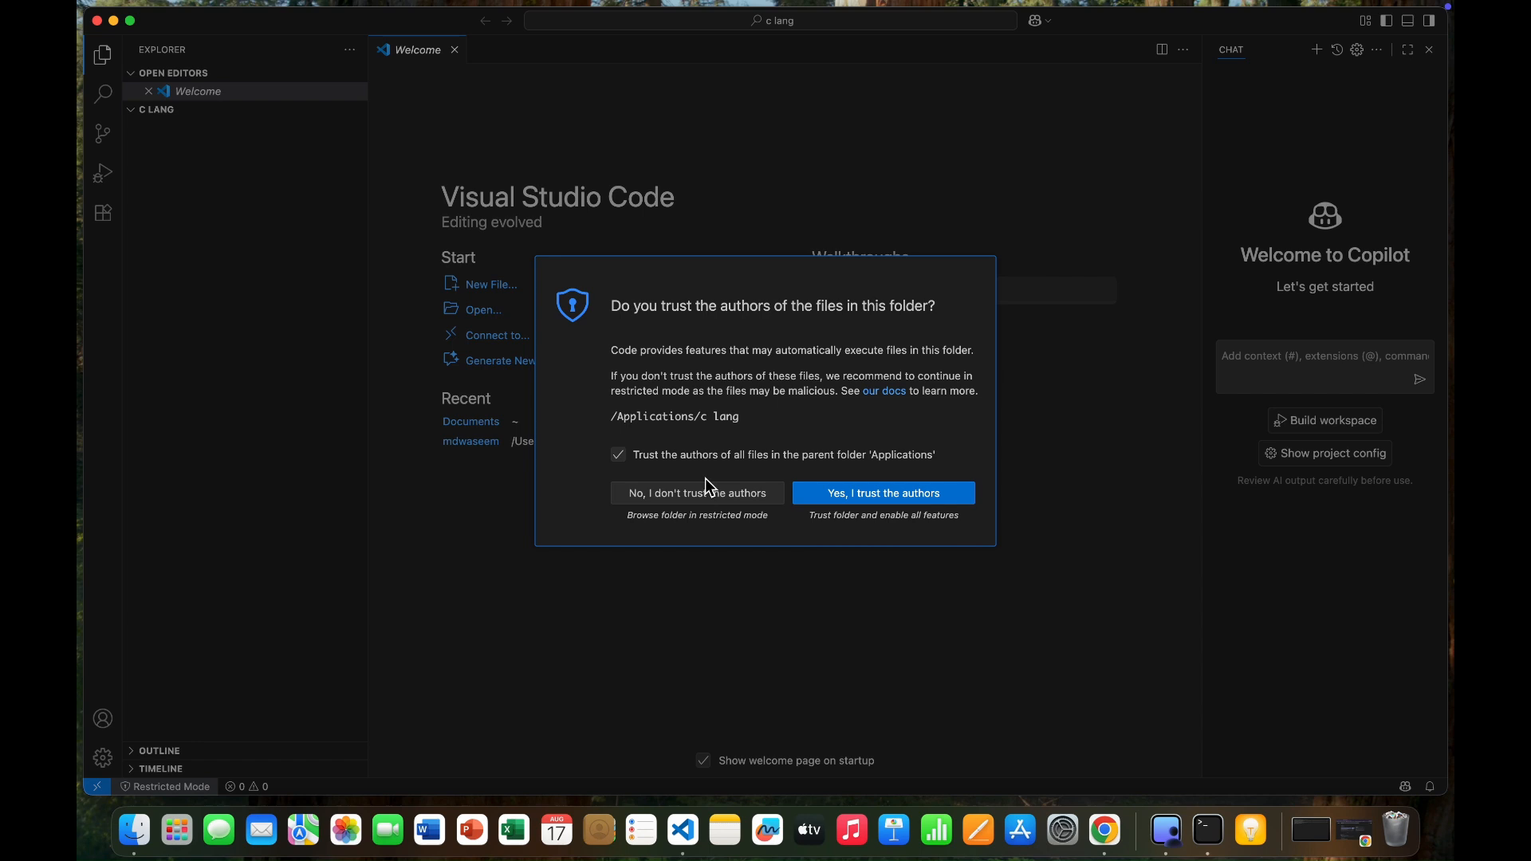
Decline to trust the authors of the c lang folder, and close the Copilot chat and the Welcome page.
left_click(695, 494)
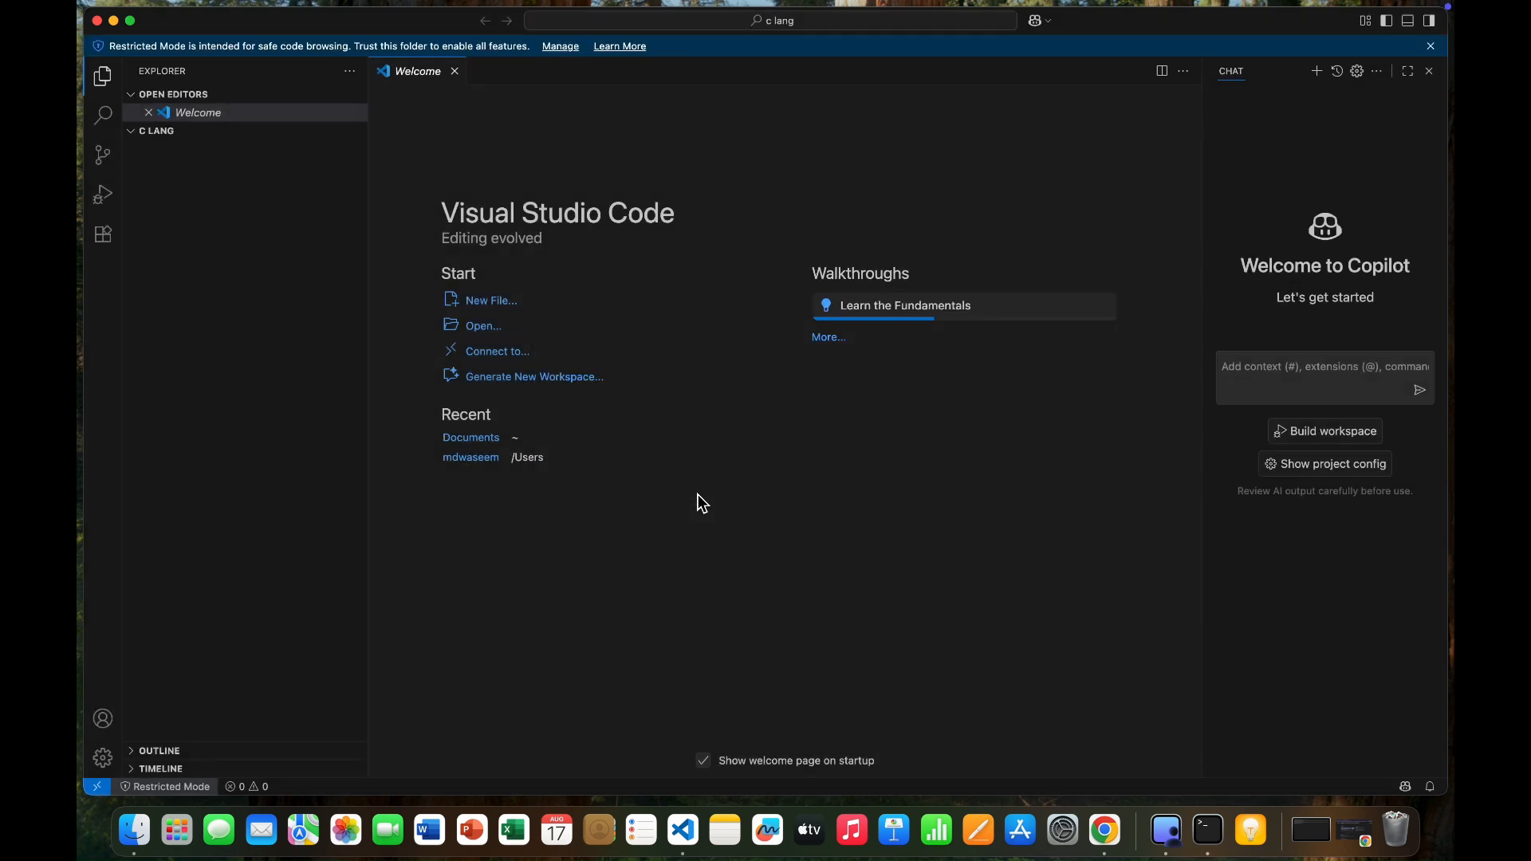
left_click(1430, 72)
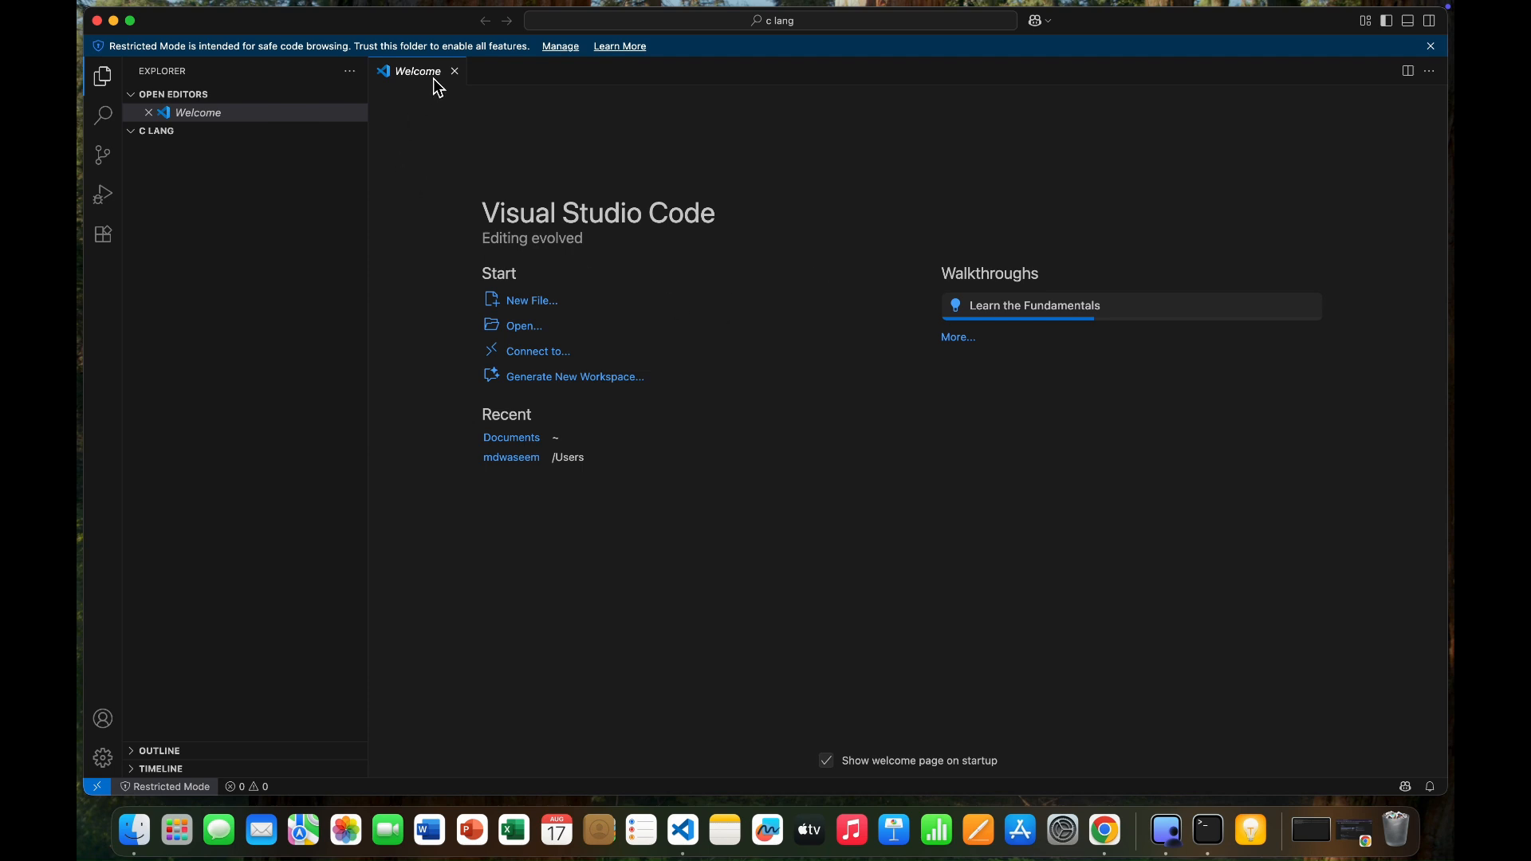
left_click(455, 72)
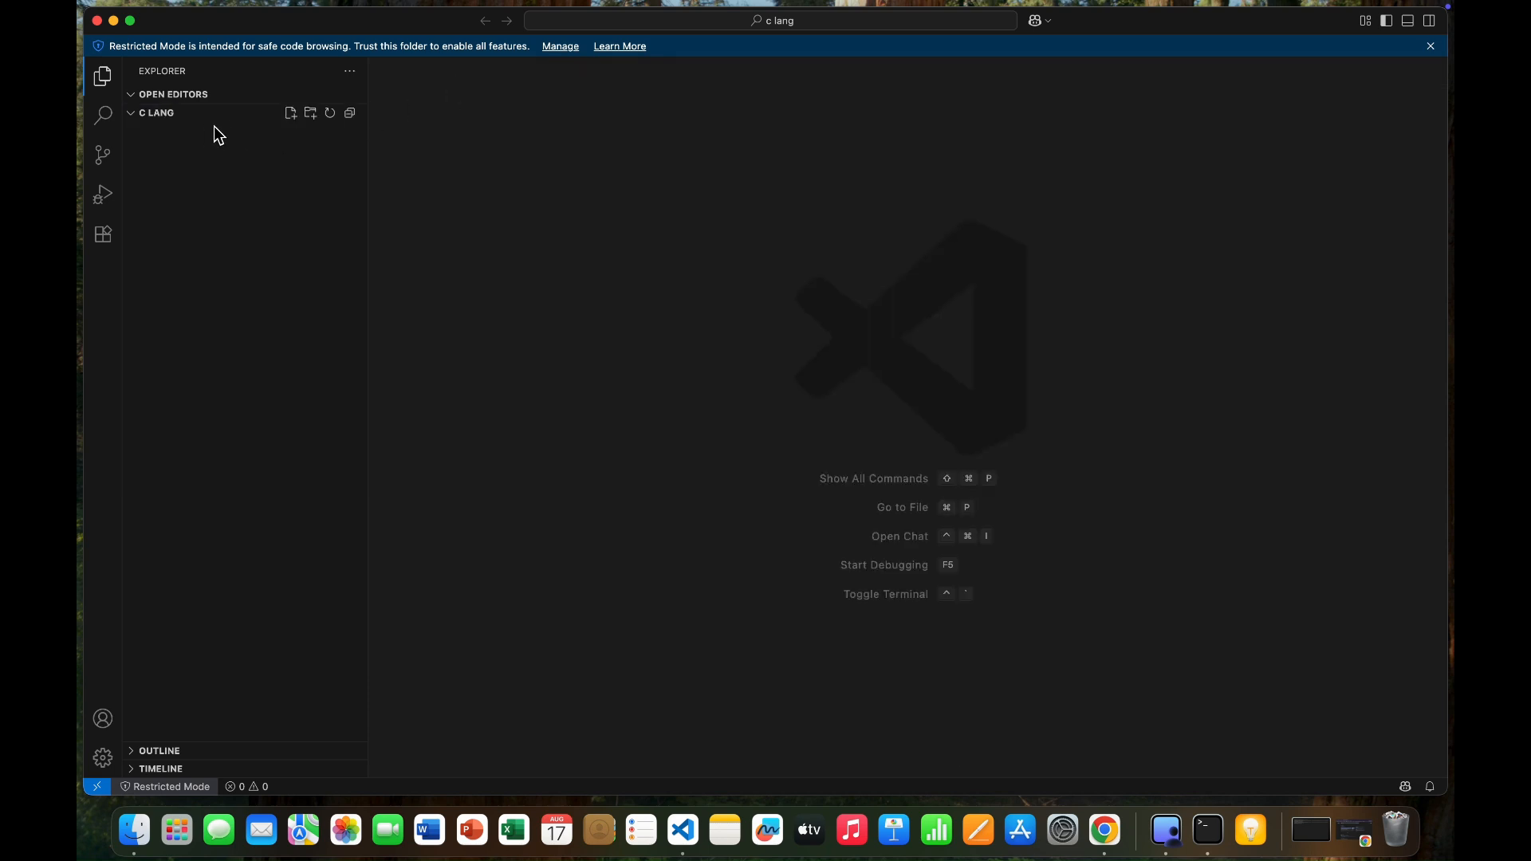
Create a file named firstprogram.c in the c lang folder.
left_click(291, 114)
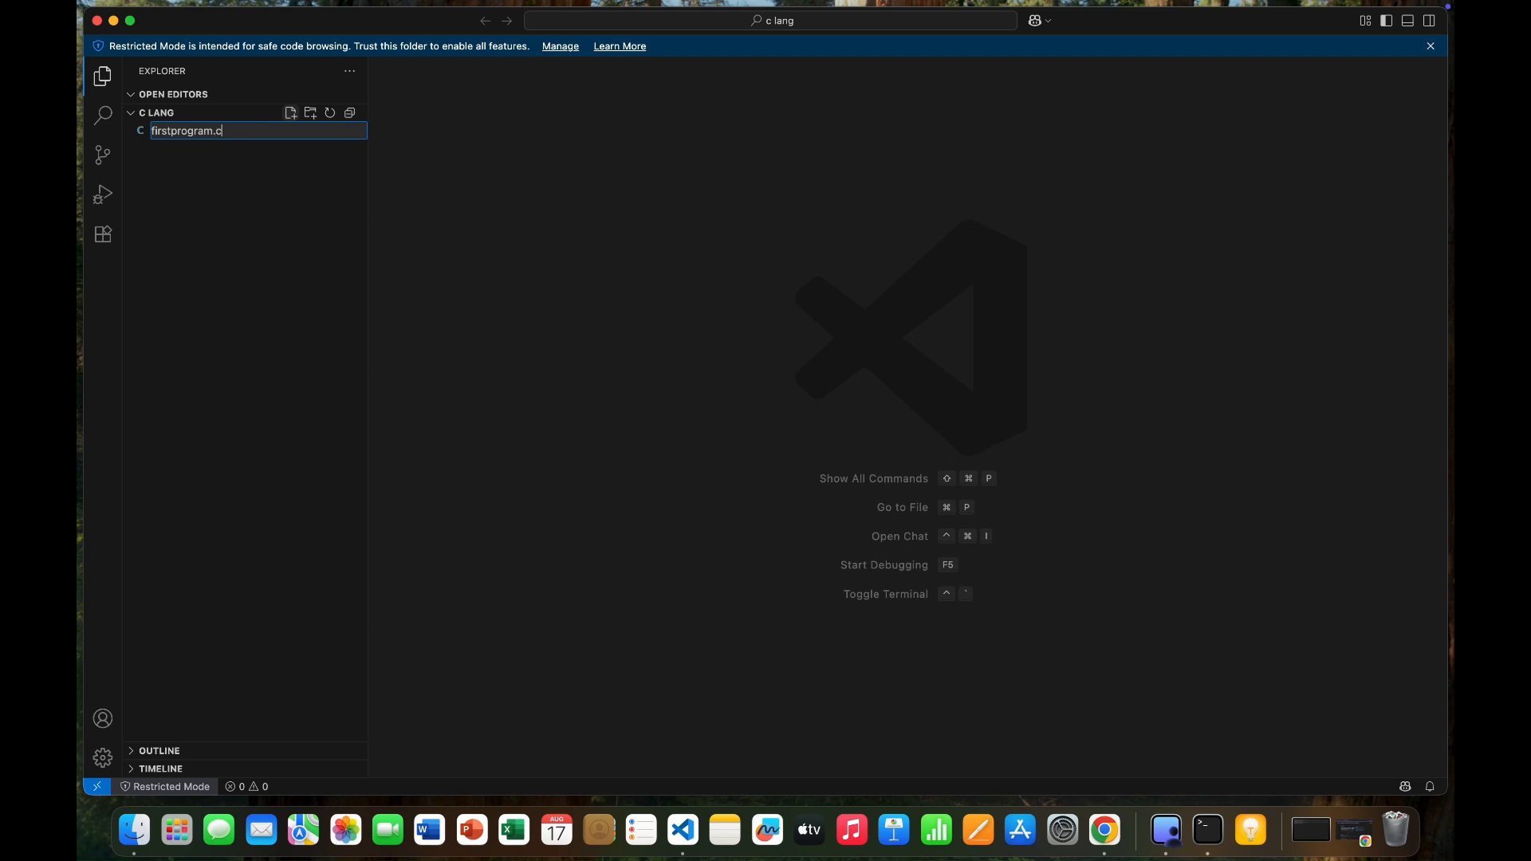
key("Return")
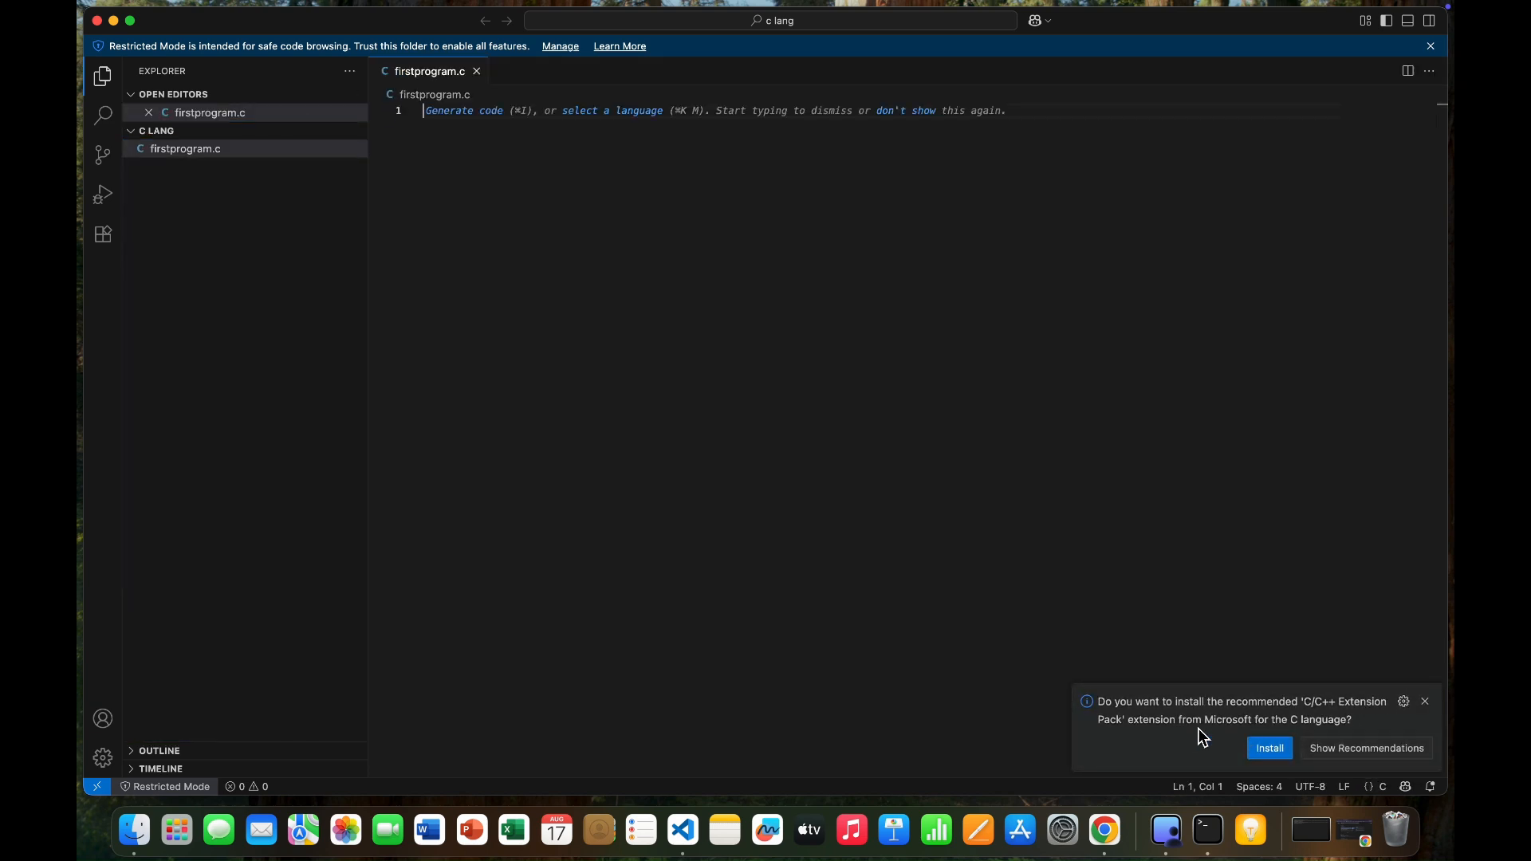
Install the C/C++ Extension Pack and the Code Runner extension, trusting its publisher, and clear the extension search.
left_click(1275, 757)
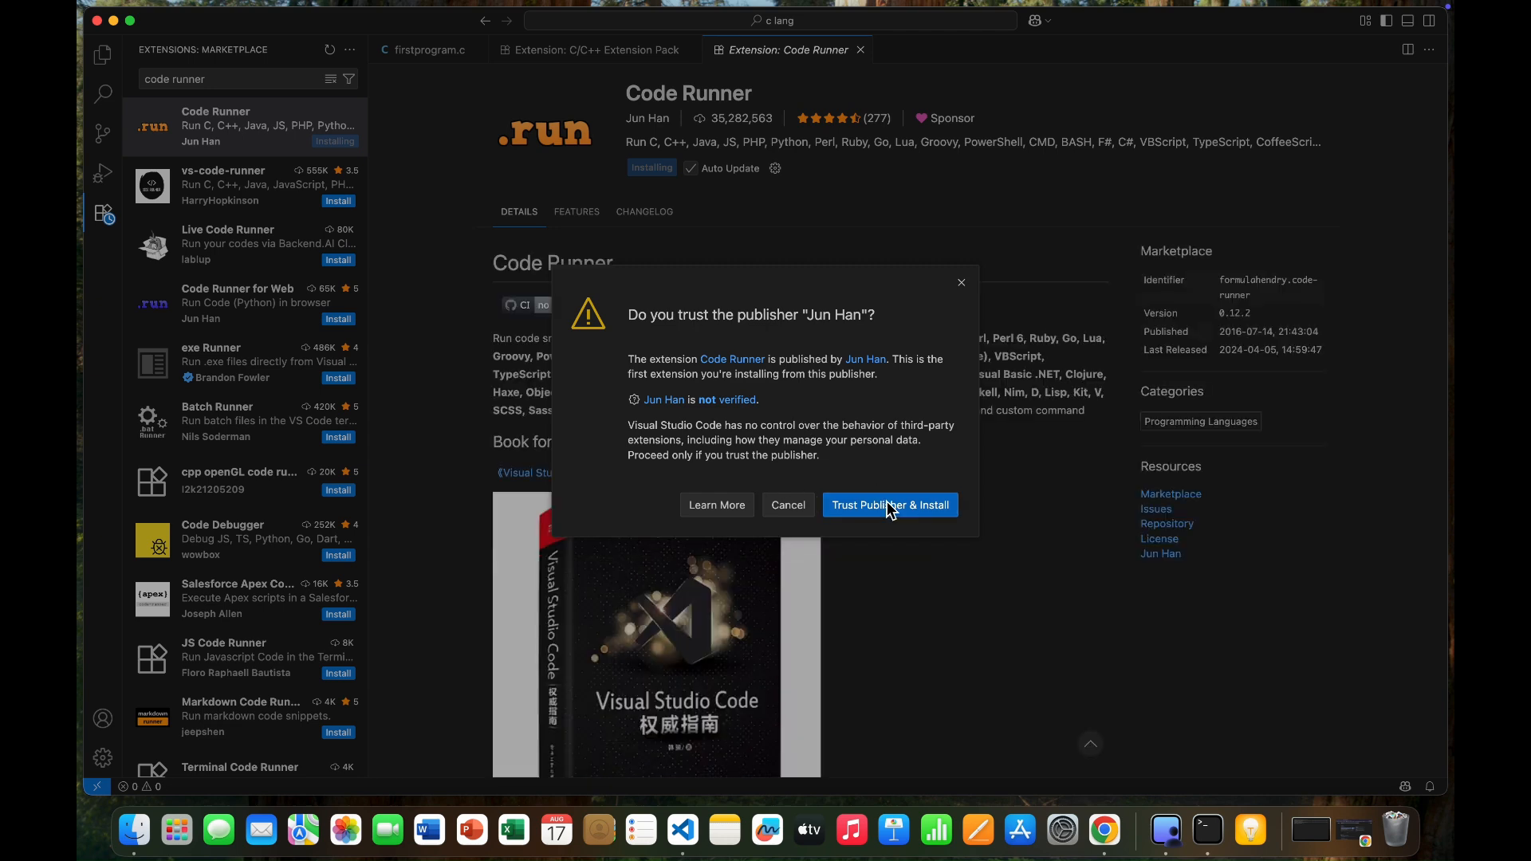
left_click(893, 509)
left_click(330, 80)
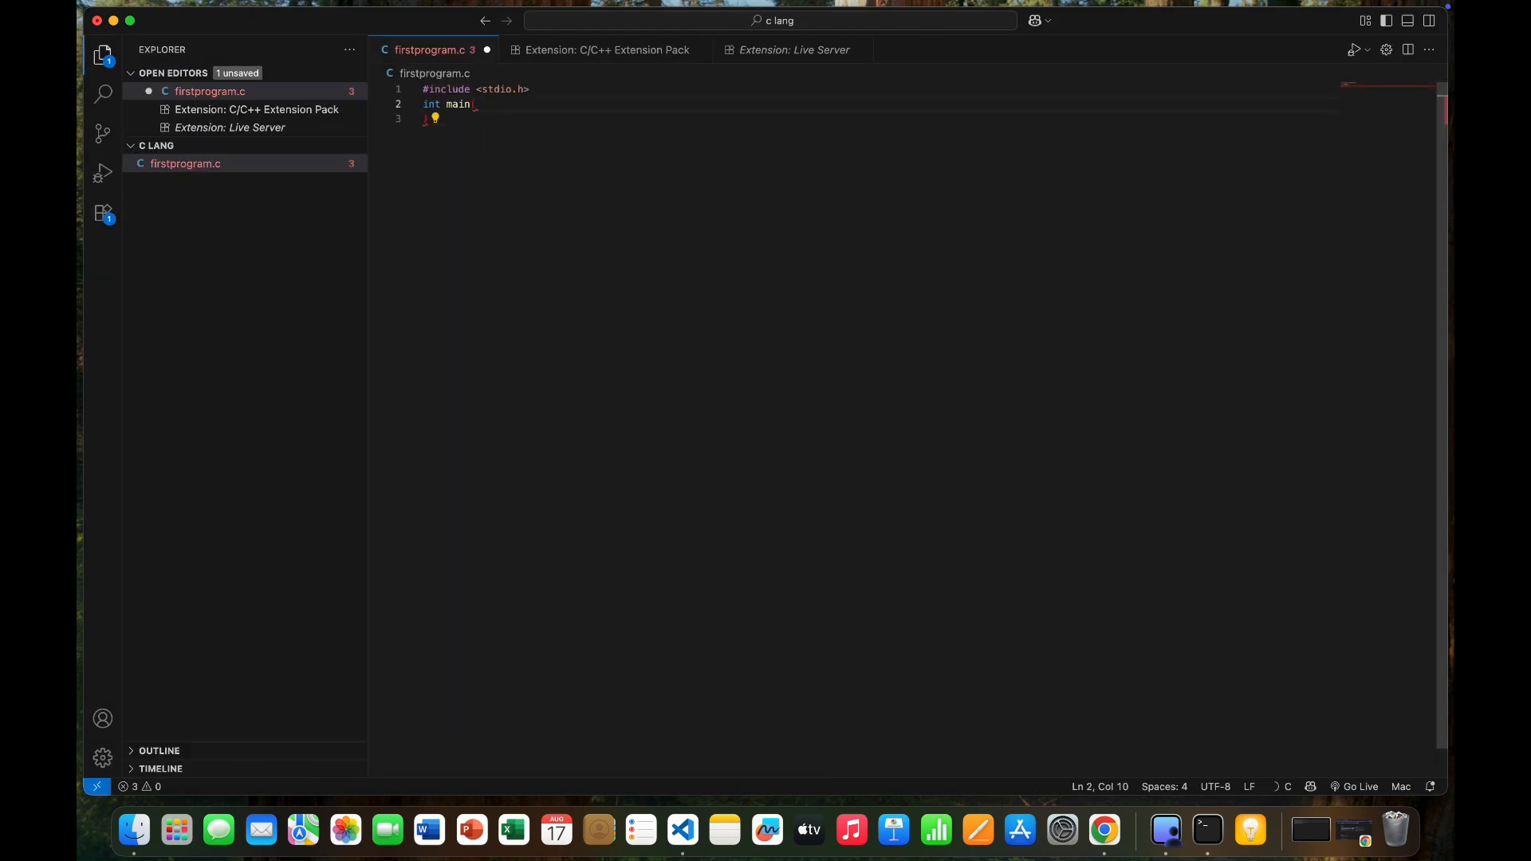
Write a C program in firstprogram.c that includes stdio.h and has a main function printing "Hello world" and returning 0.
type("){")
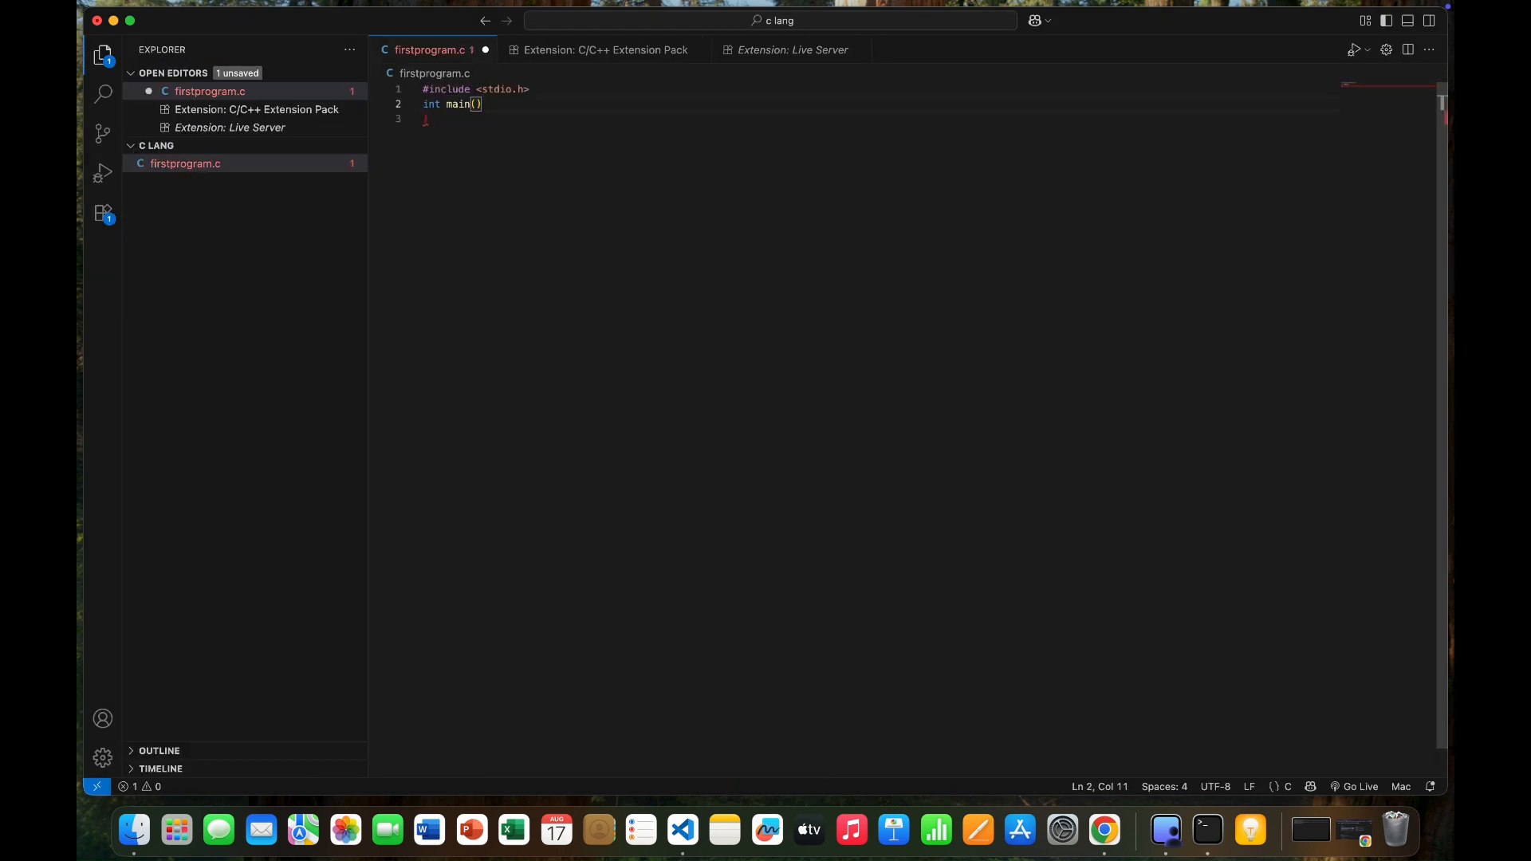
key("Return")
key("Return")
type("return 0;")
key("Up")
type("printf(\"Hello world\");s")
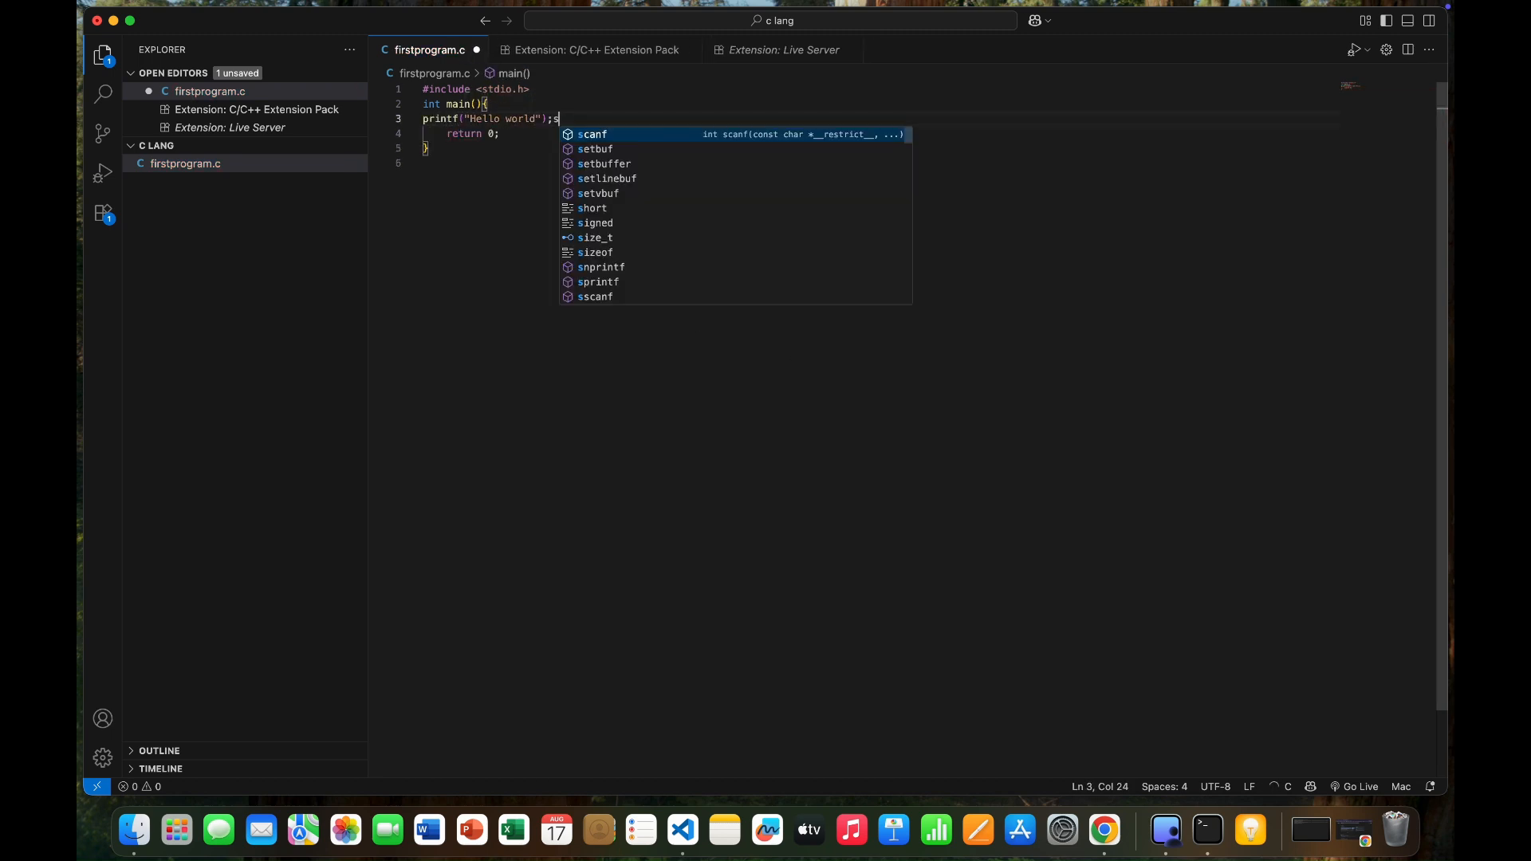
key("BackSpace")
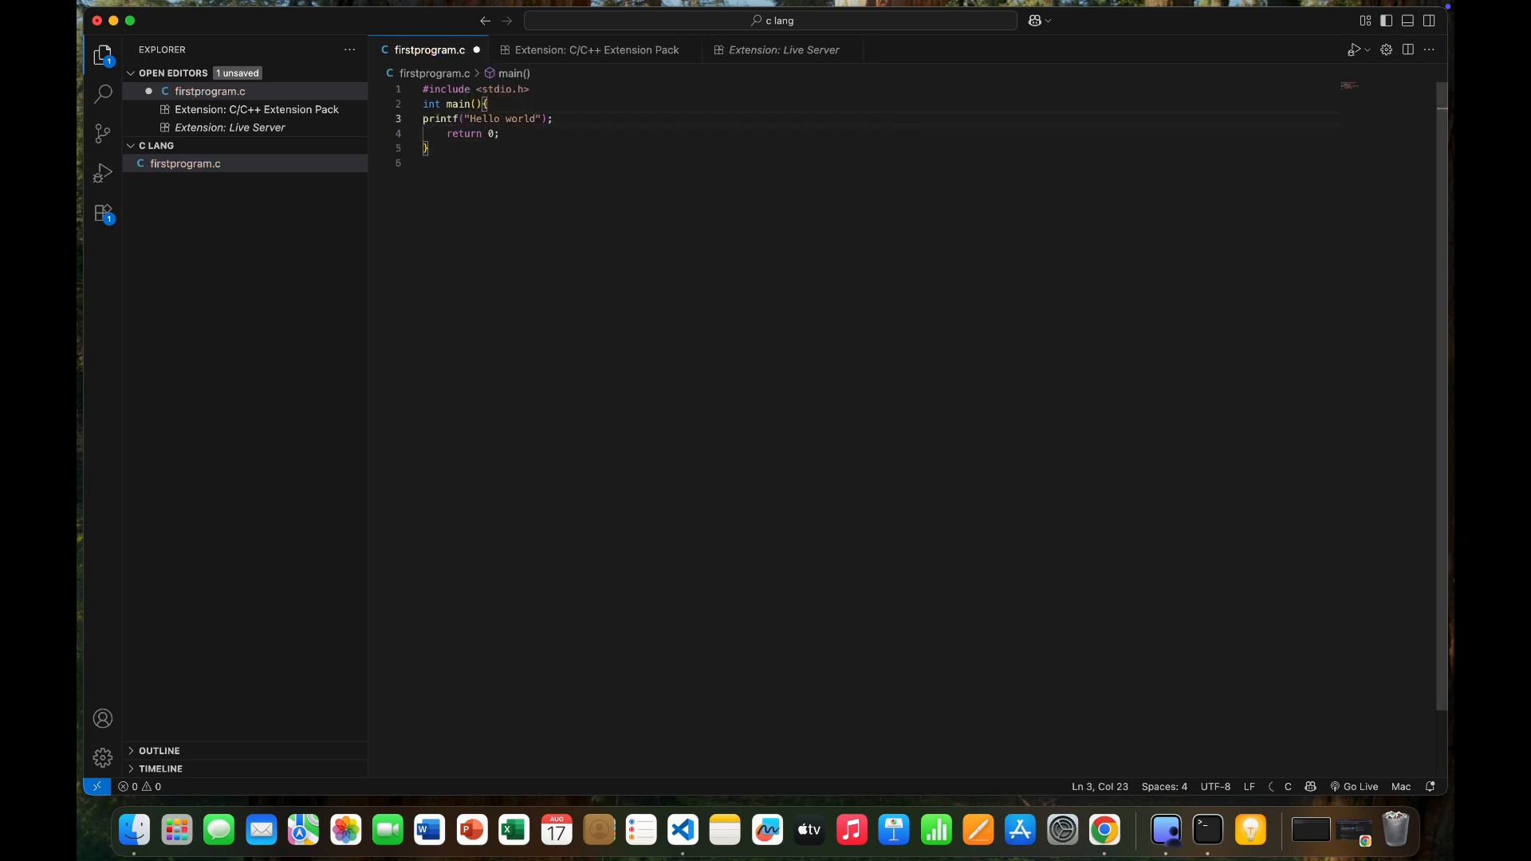
Save firstprogram.c, run it with Code Runner, and check the program's result in the output.
key("cmd+s")
left_click(1367, 49)
left_click(1331, 89)
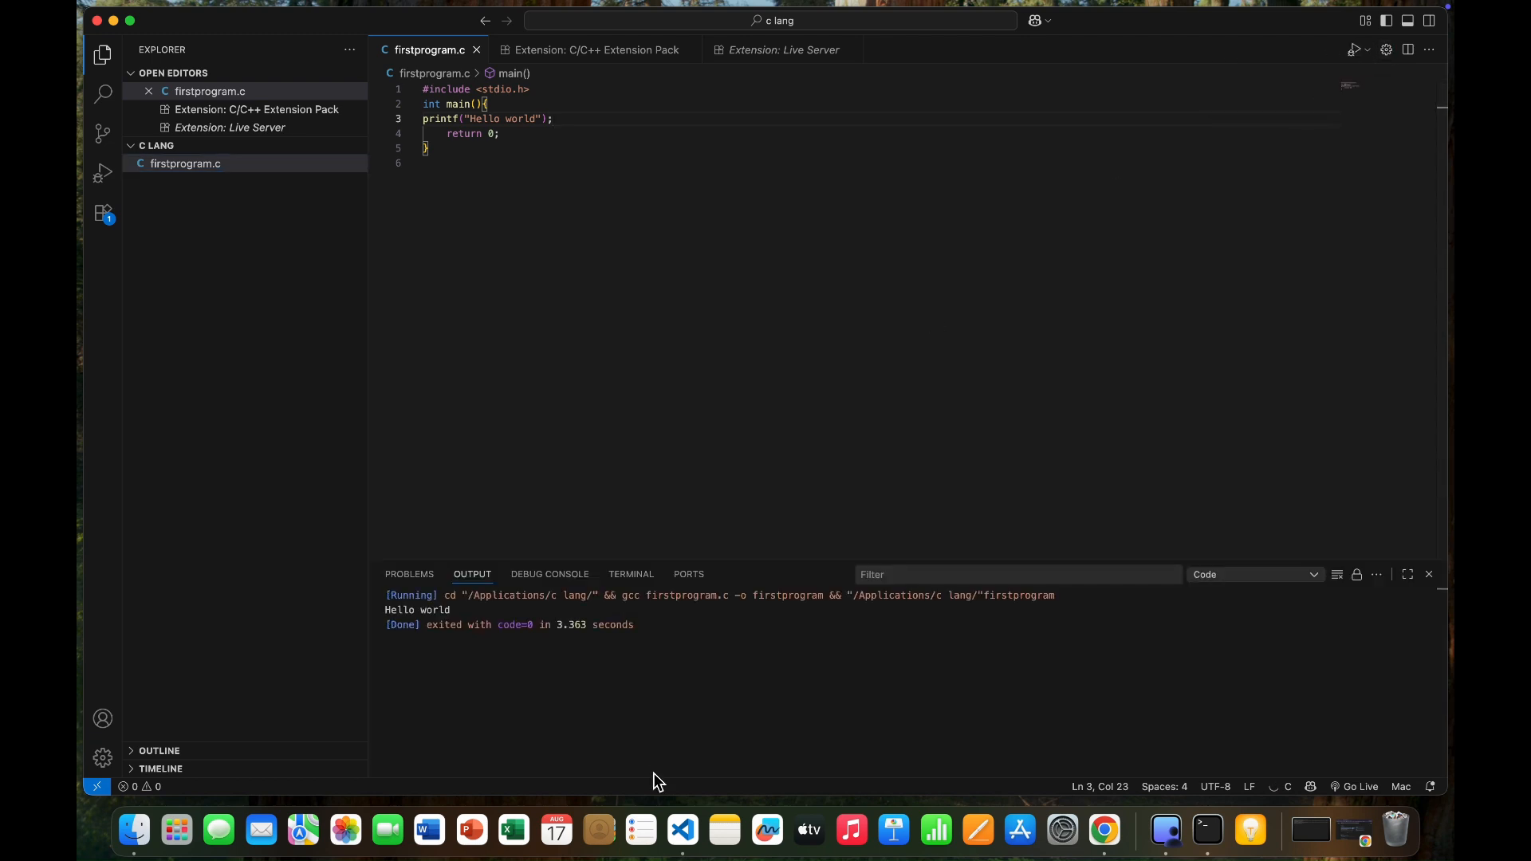
left_click_drag(451, 614, 380, 598)
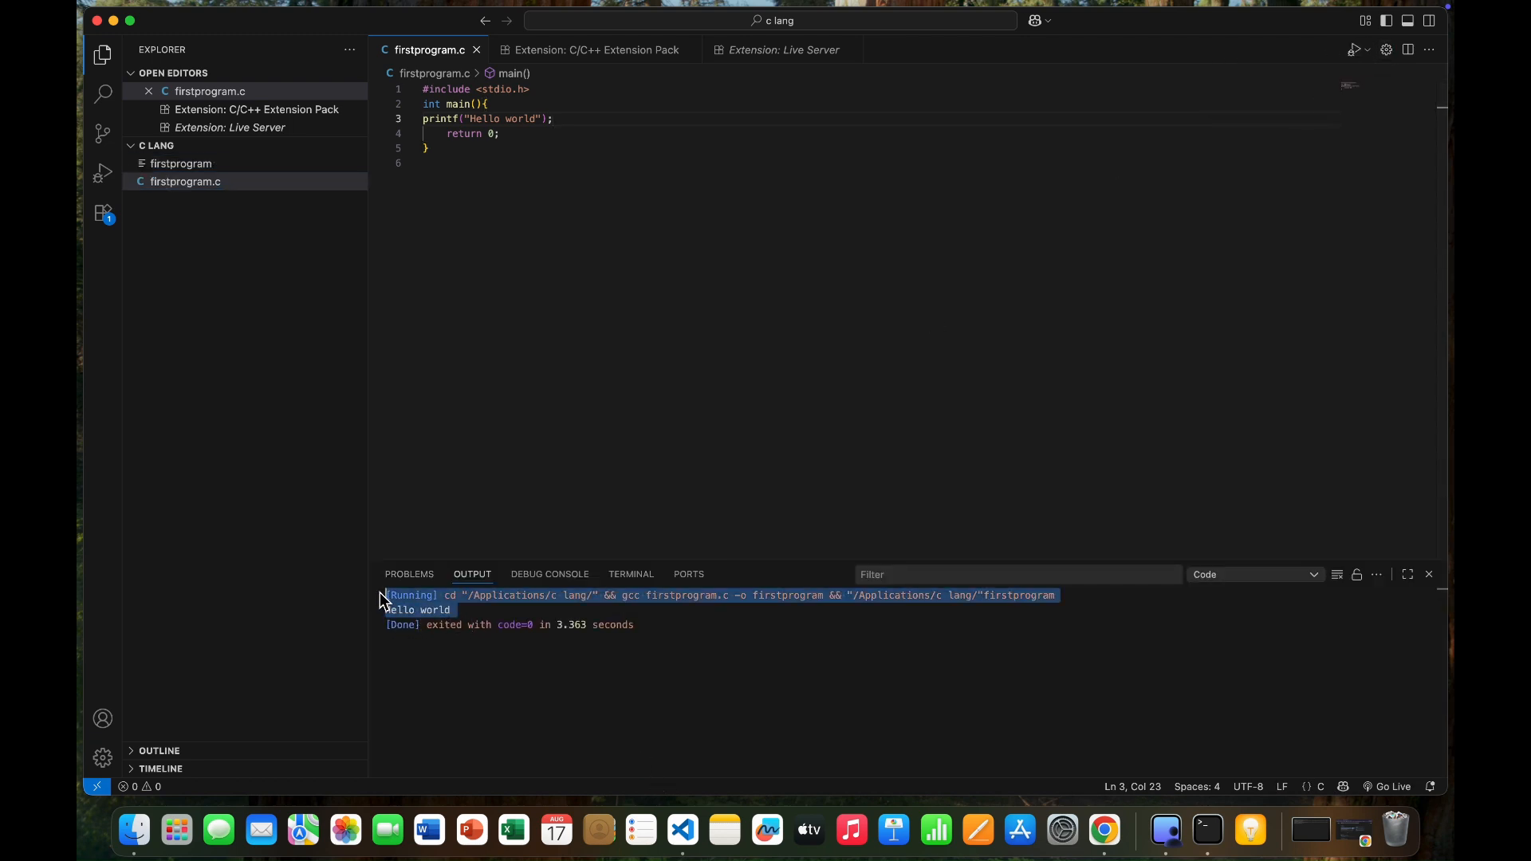
left_click(683, 659)
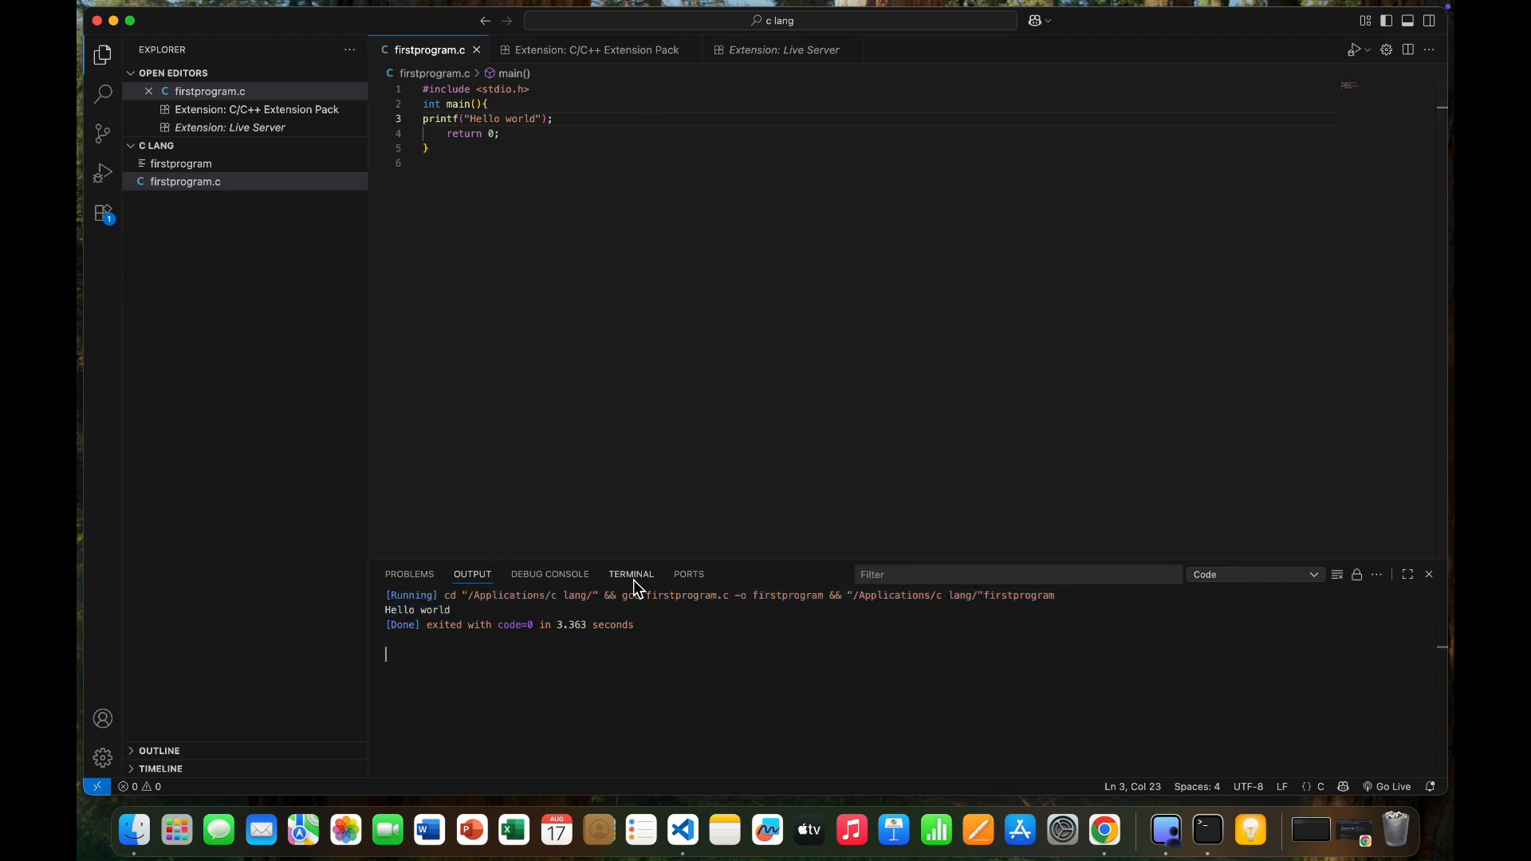
Enable Code-runner: Run In Terminal in both the User and Workspace settings, and close the settings.
left_click(103, 759)
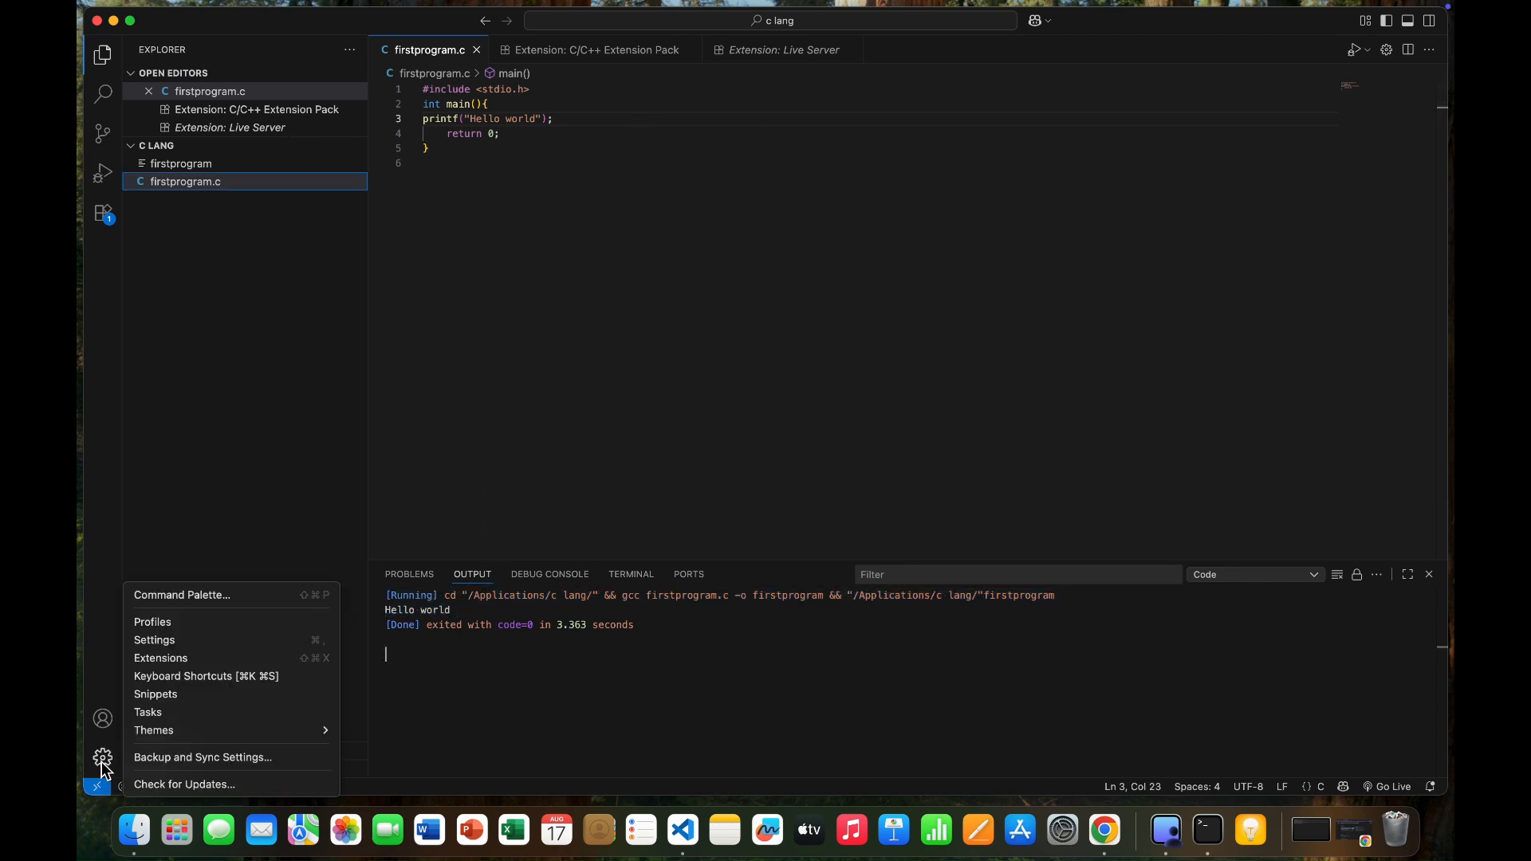
left_click(142, 641)
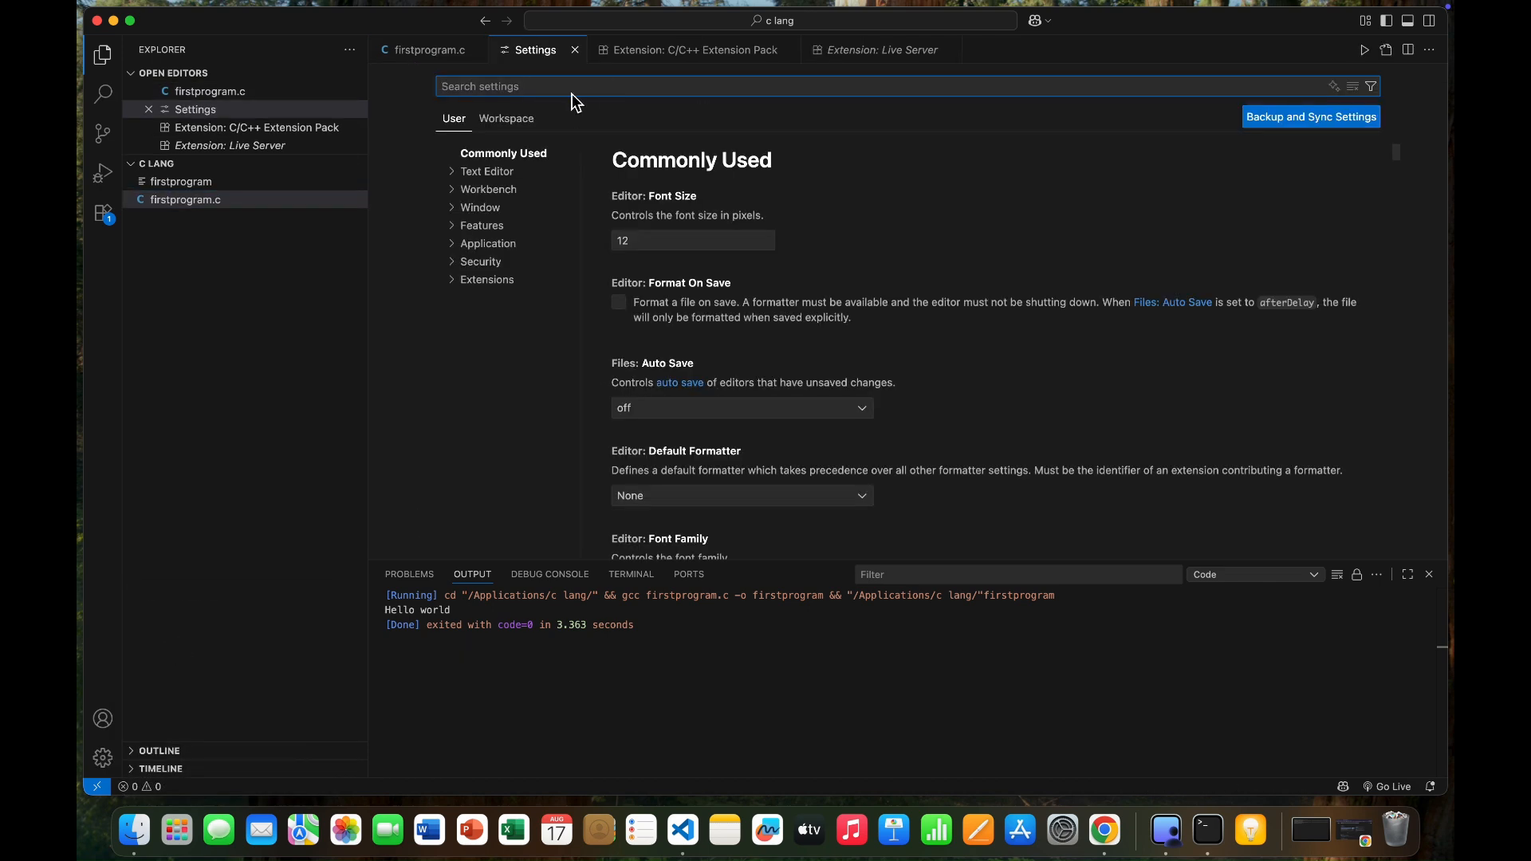
type("run in ter")
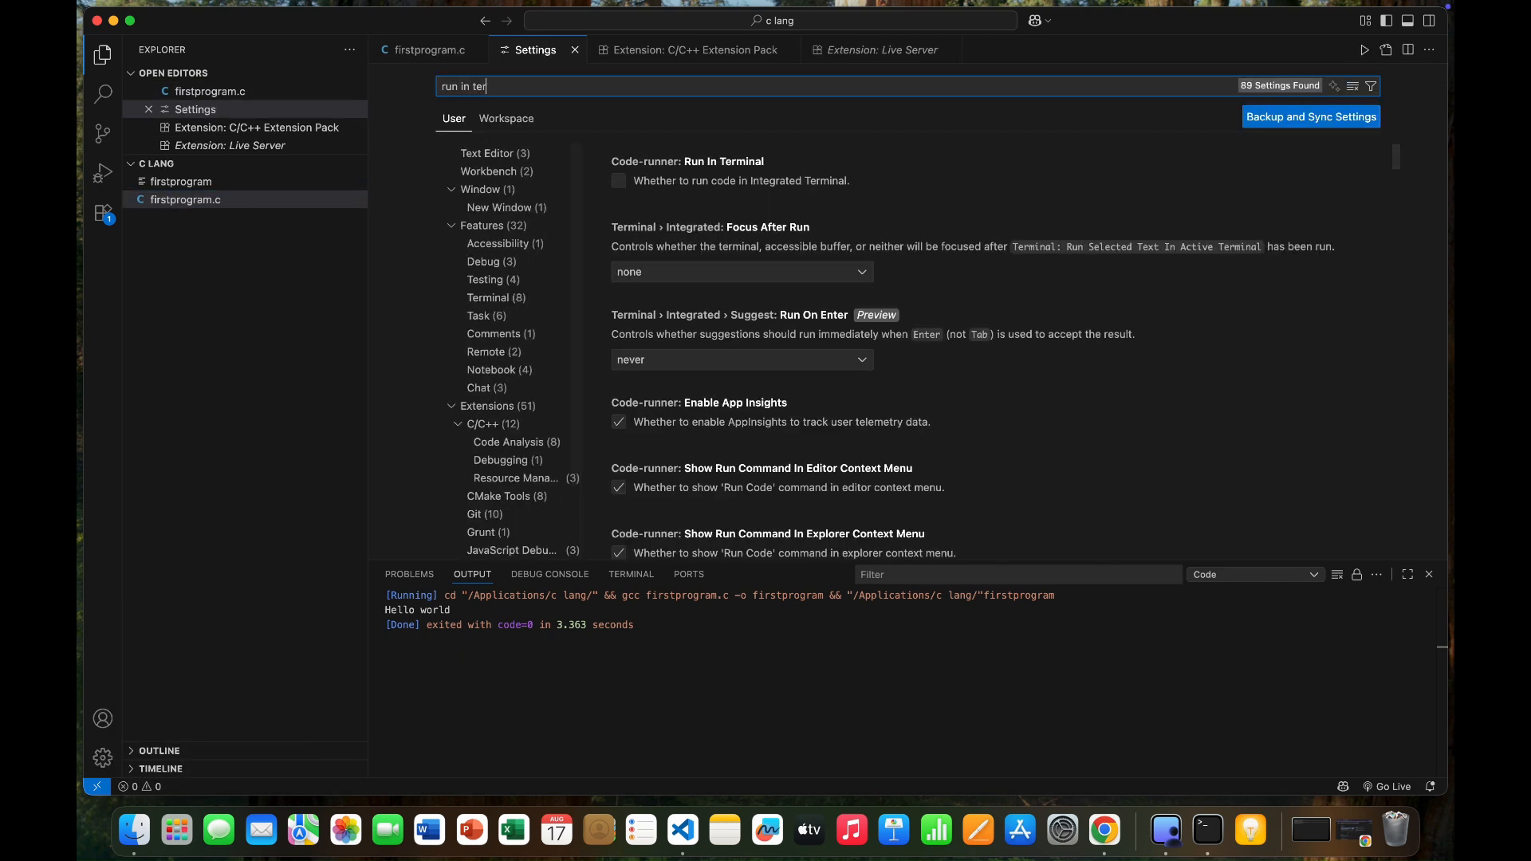
left_click(629, 184)
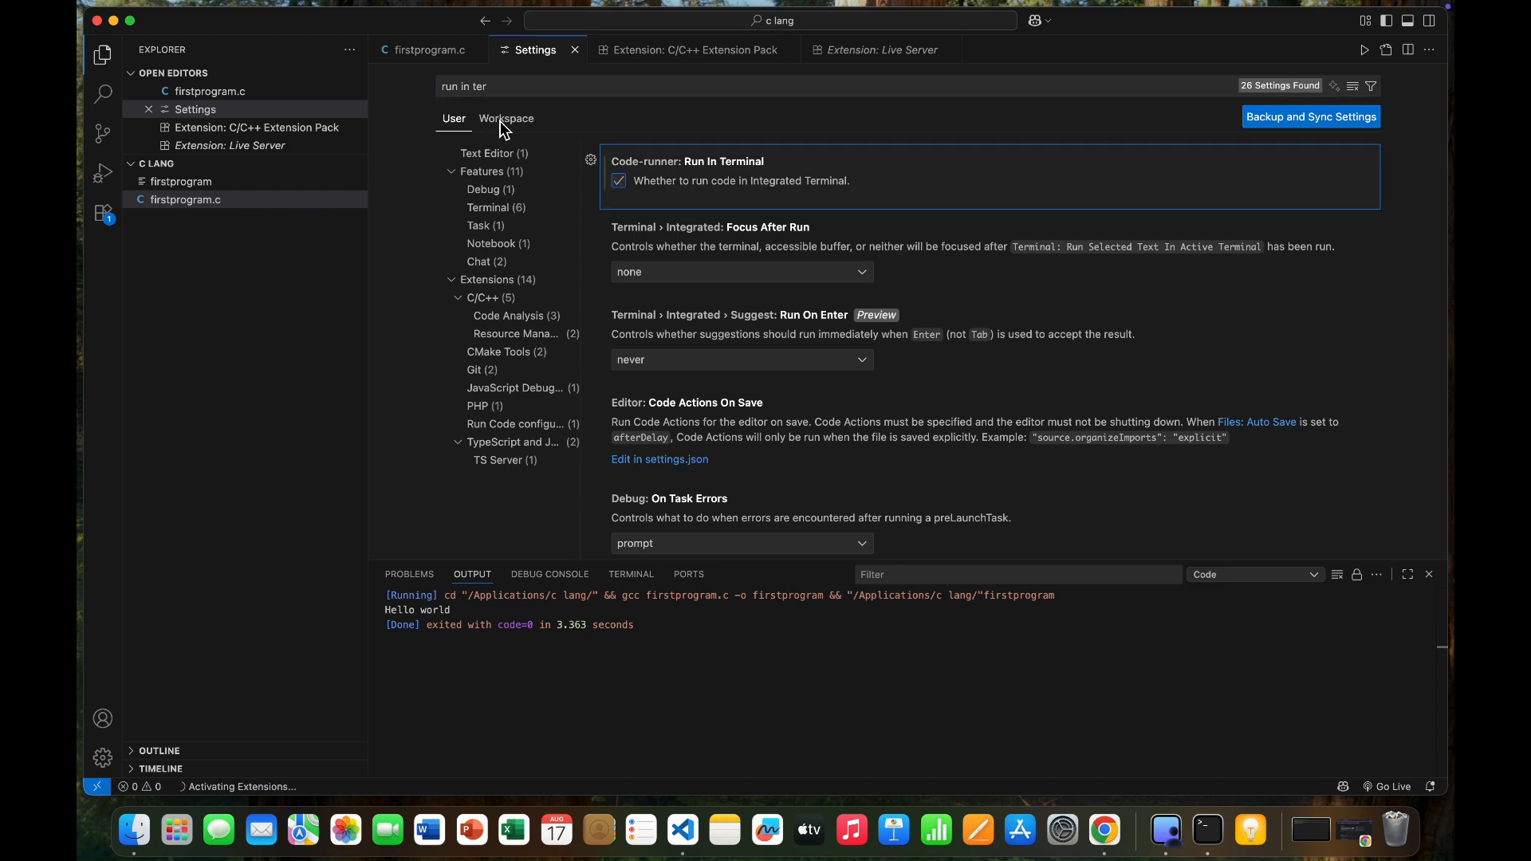
left_click(506, 119)
left_click(621, 181)
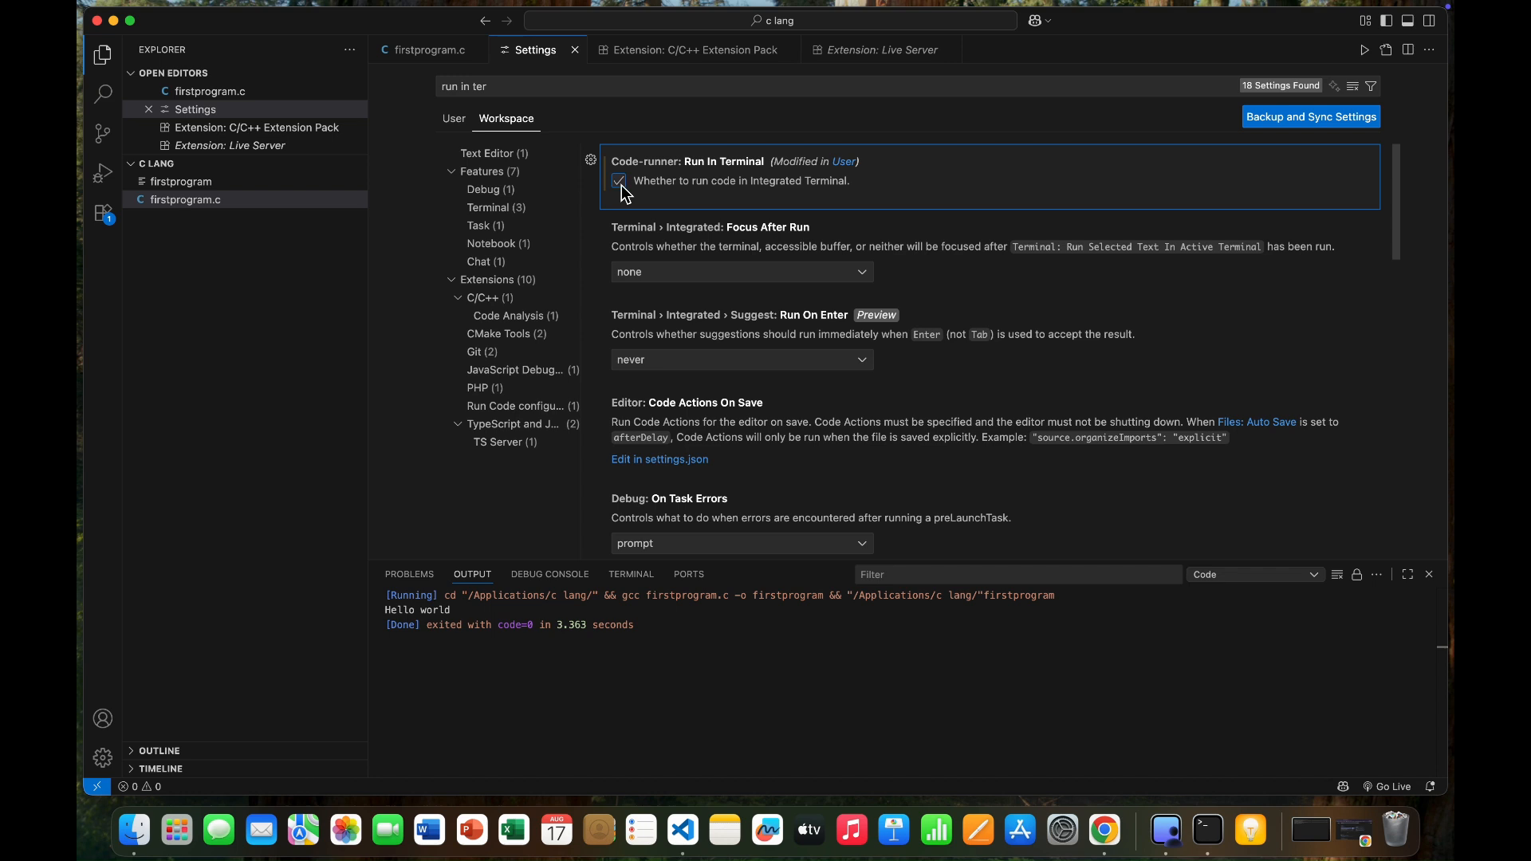
left_click(573, 50)
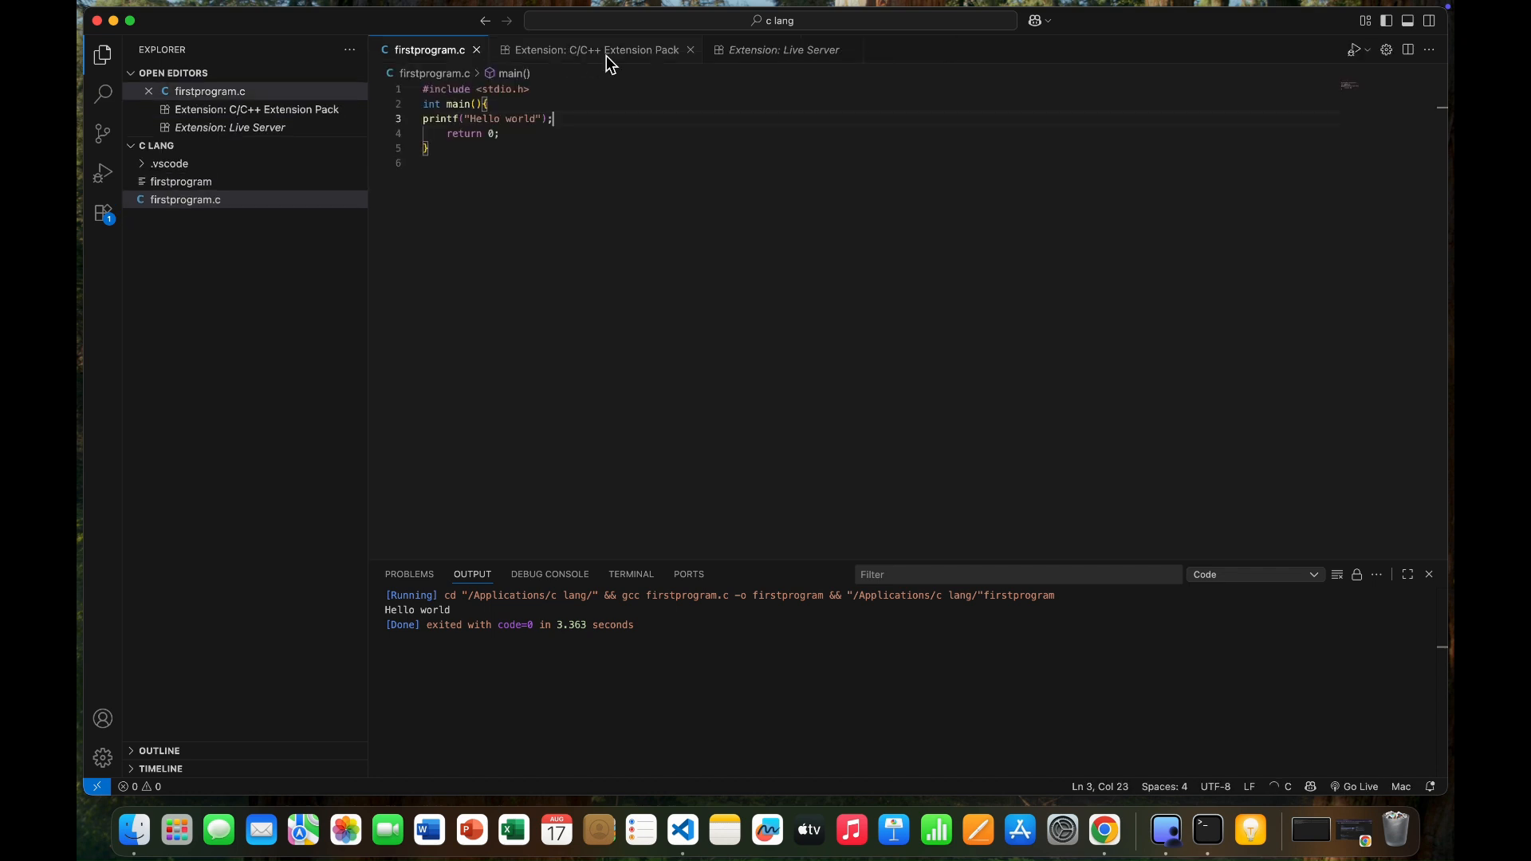
Close the C/C++ Extension Pack and Live Server pages, and clear and close the output of the previous run.
left_click(688, 51)
left_click(642, 52)
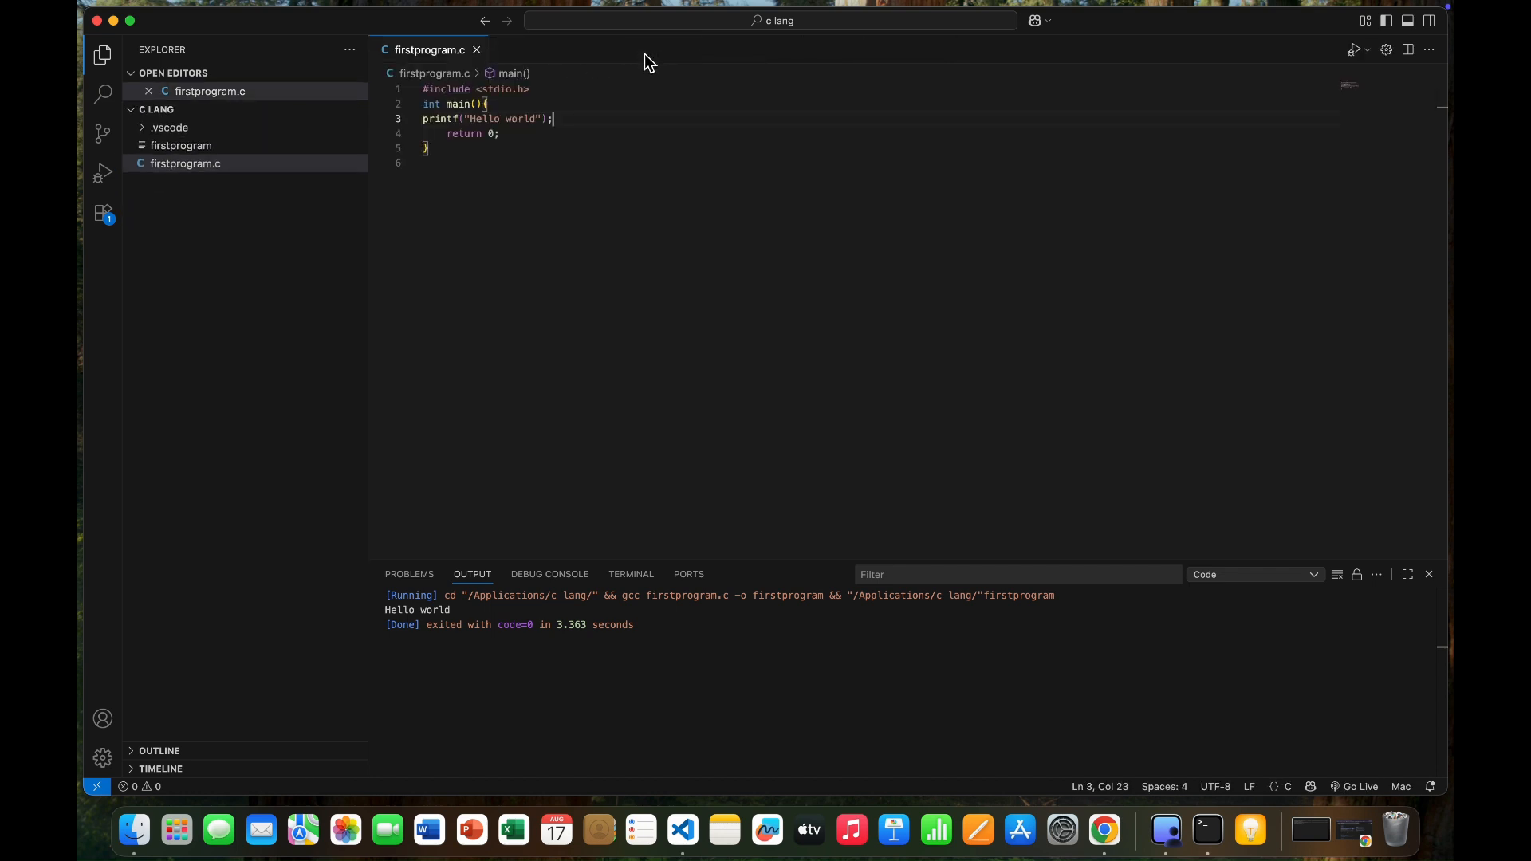
left_click(1337, 574)
left_click(1429, 575)
Run firstprogram.c again with Code Runner, check its result in the integrated terminal, and kill that terminal.
left_click(1367, 51)
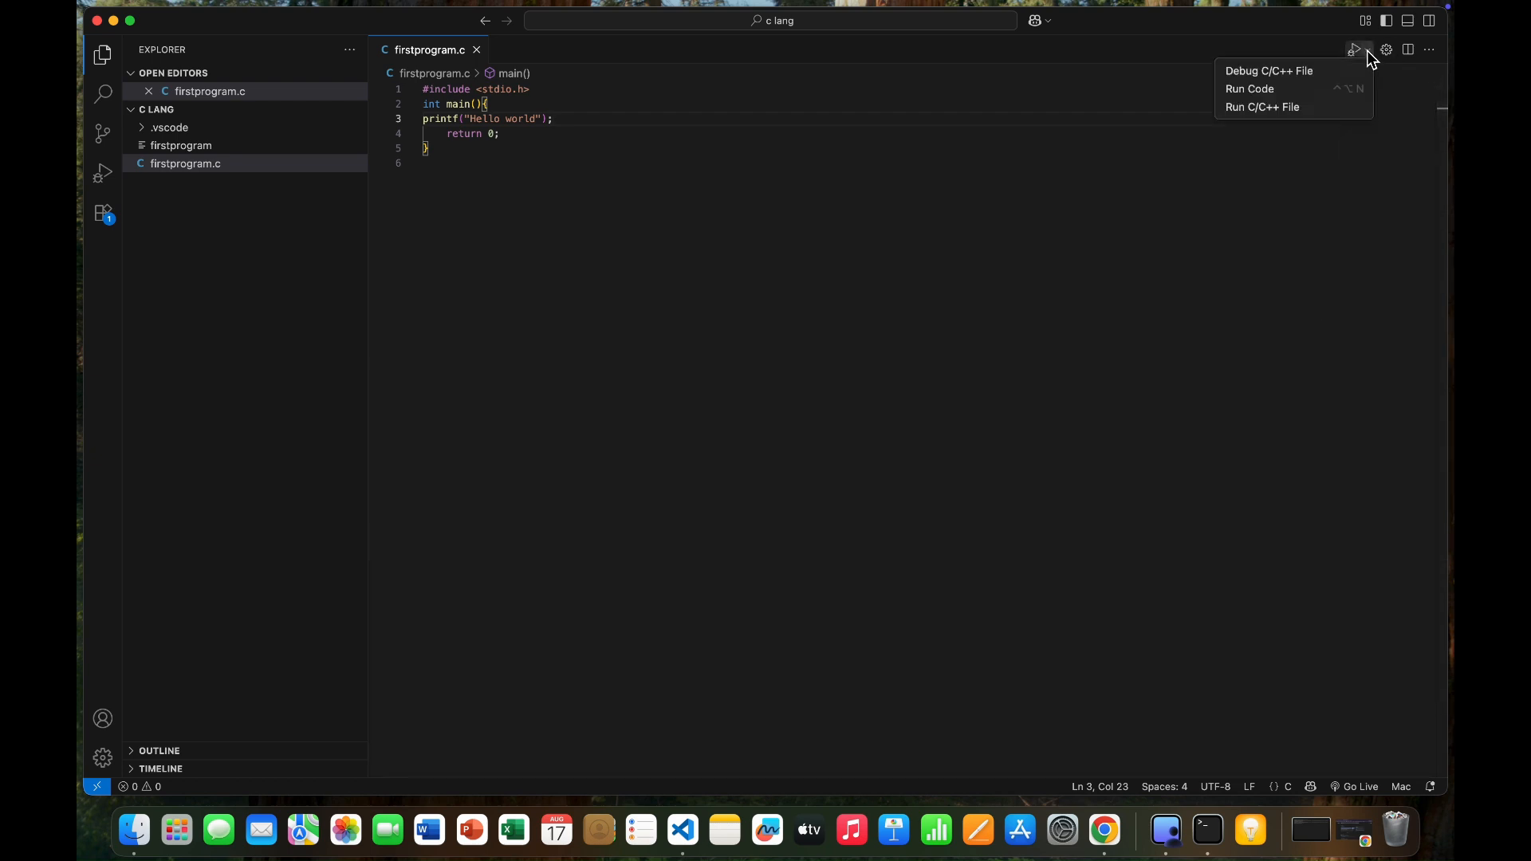
left_click(1330, 89)
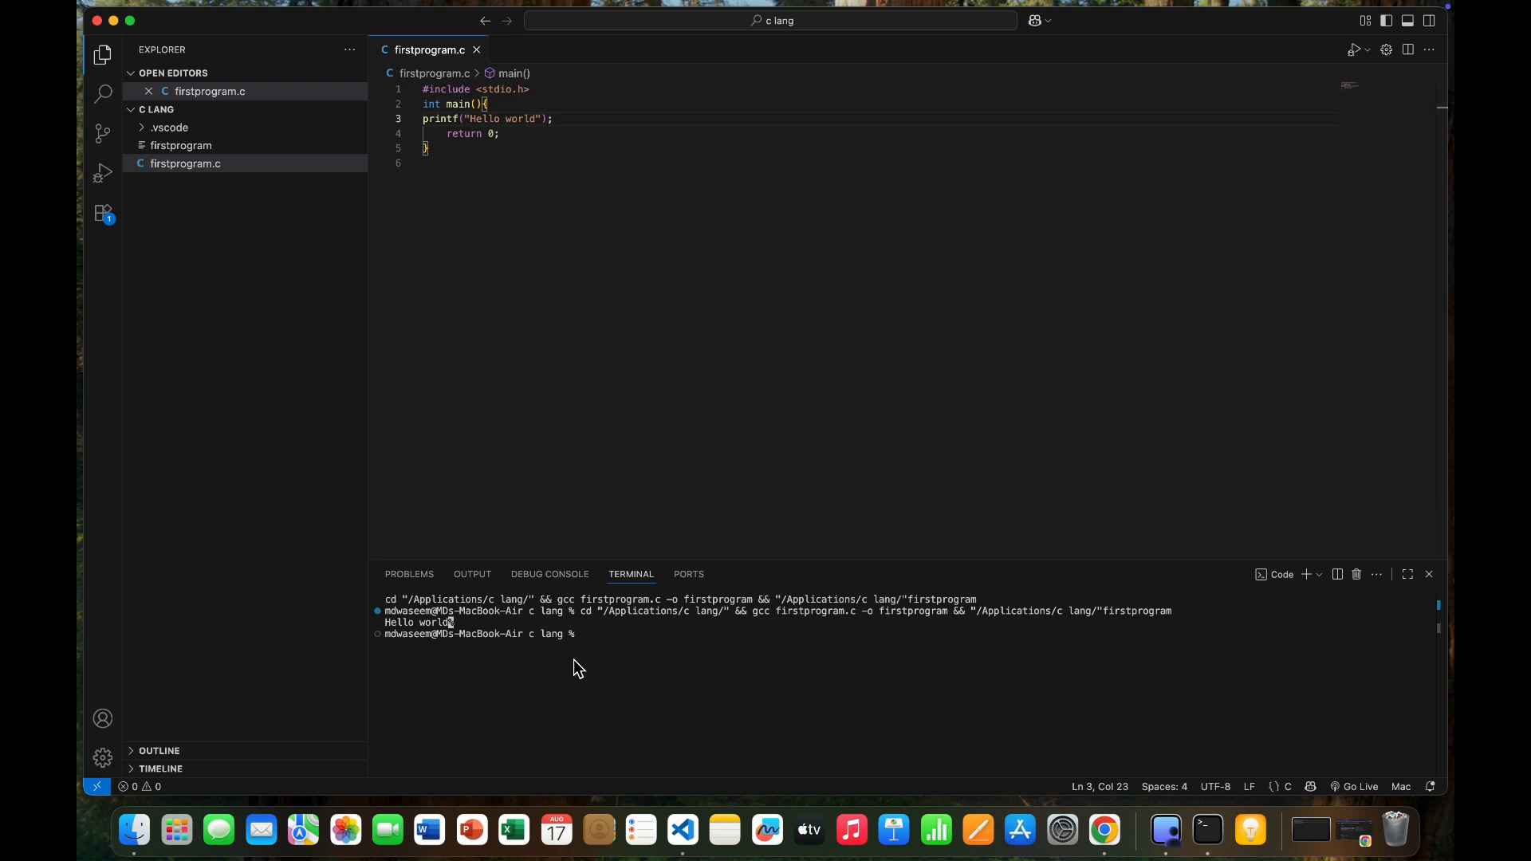
left_click_drag(504, 631, 381, 600)
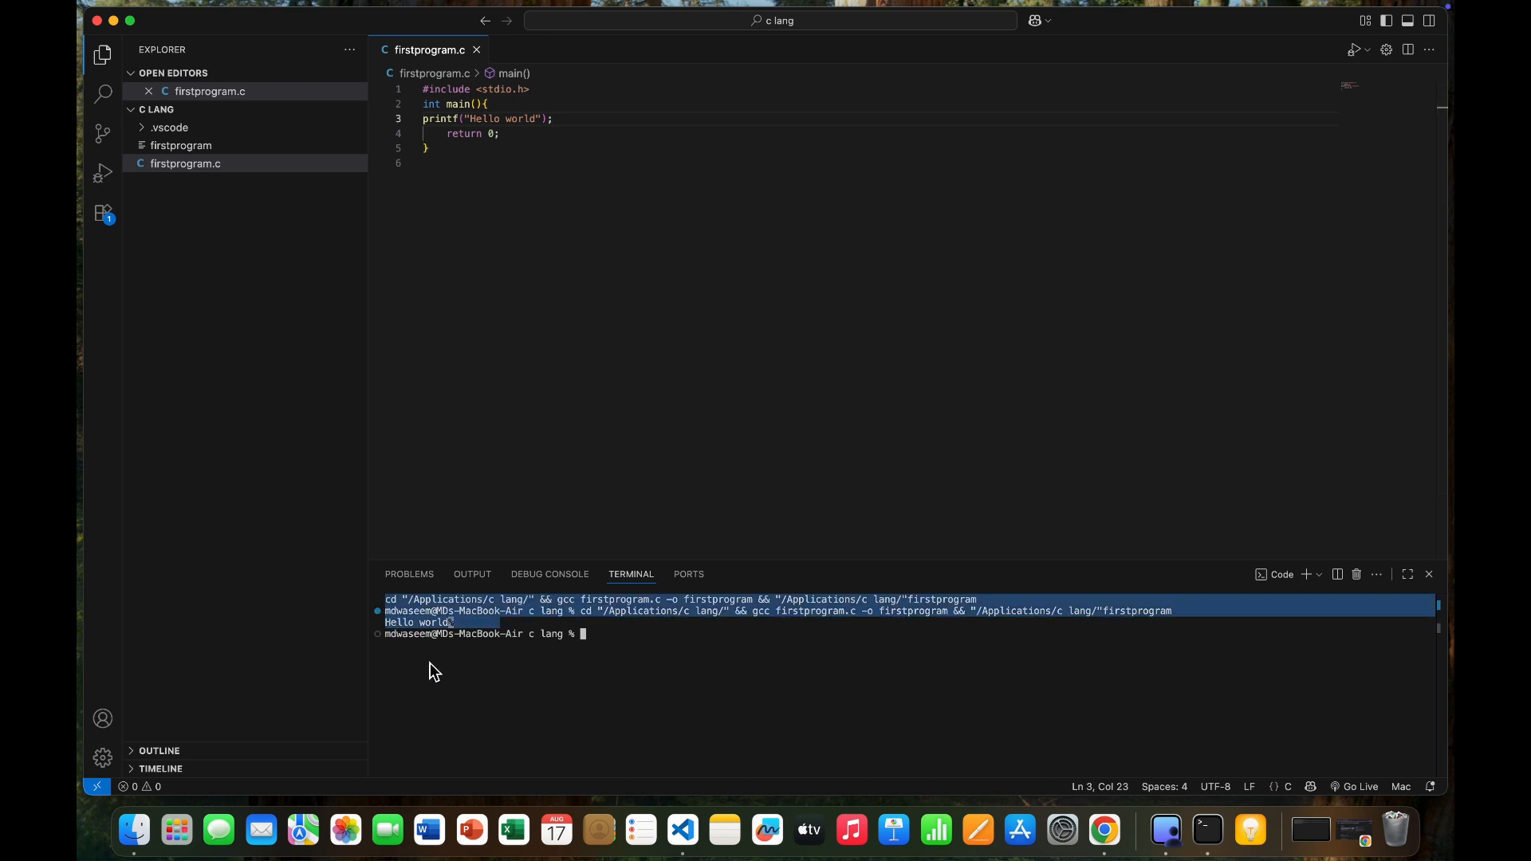
left_click(1357, 575)
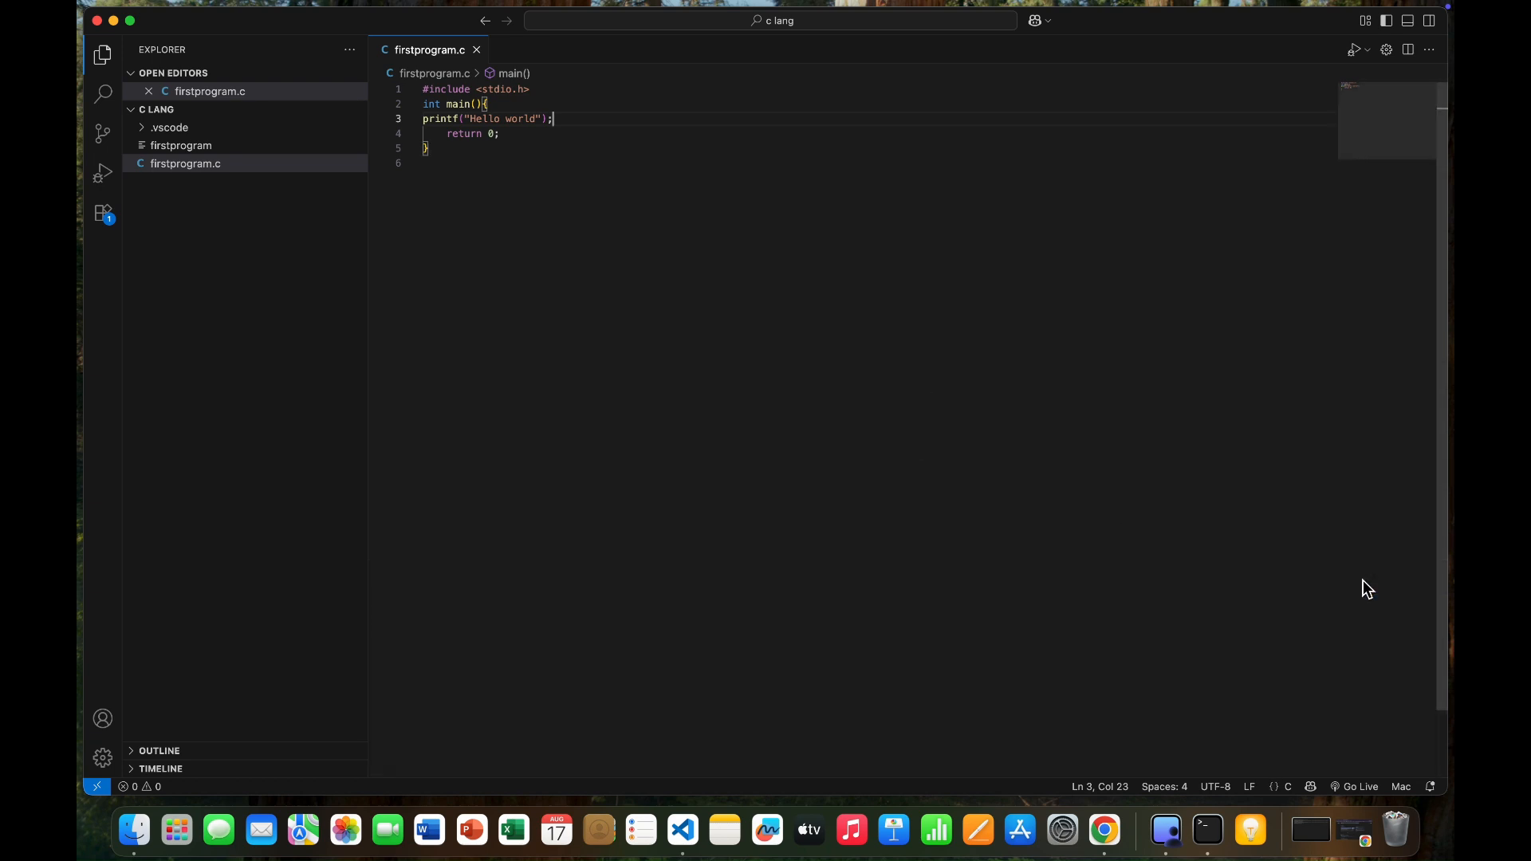
Set Files: Auto Save to afterDelay in both the User and Workspace settings, and close the settings.
left_click(103, 758)
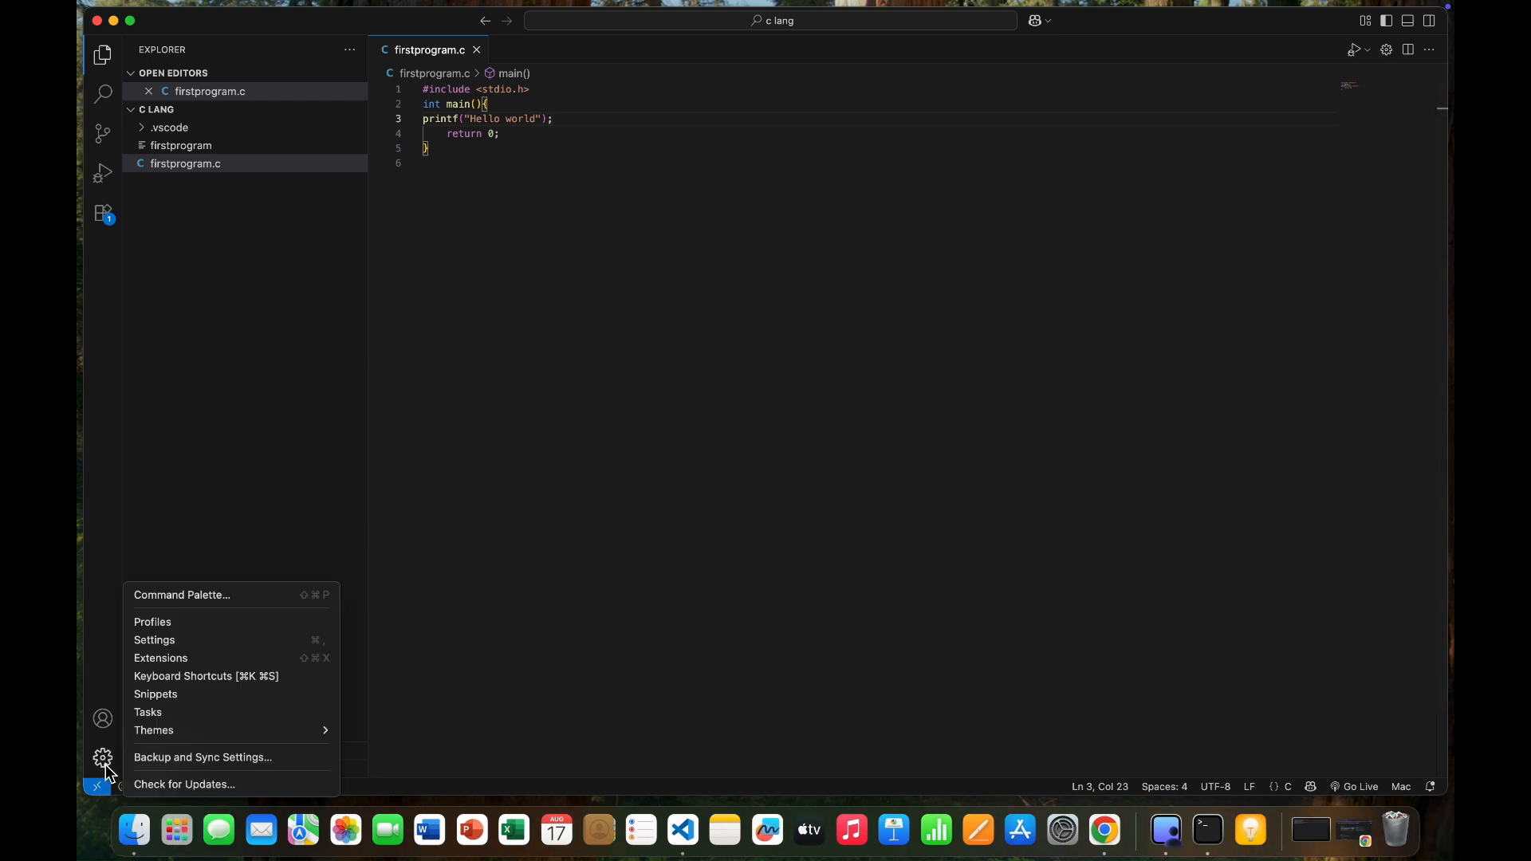
left_click(164, 641)
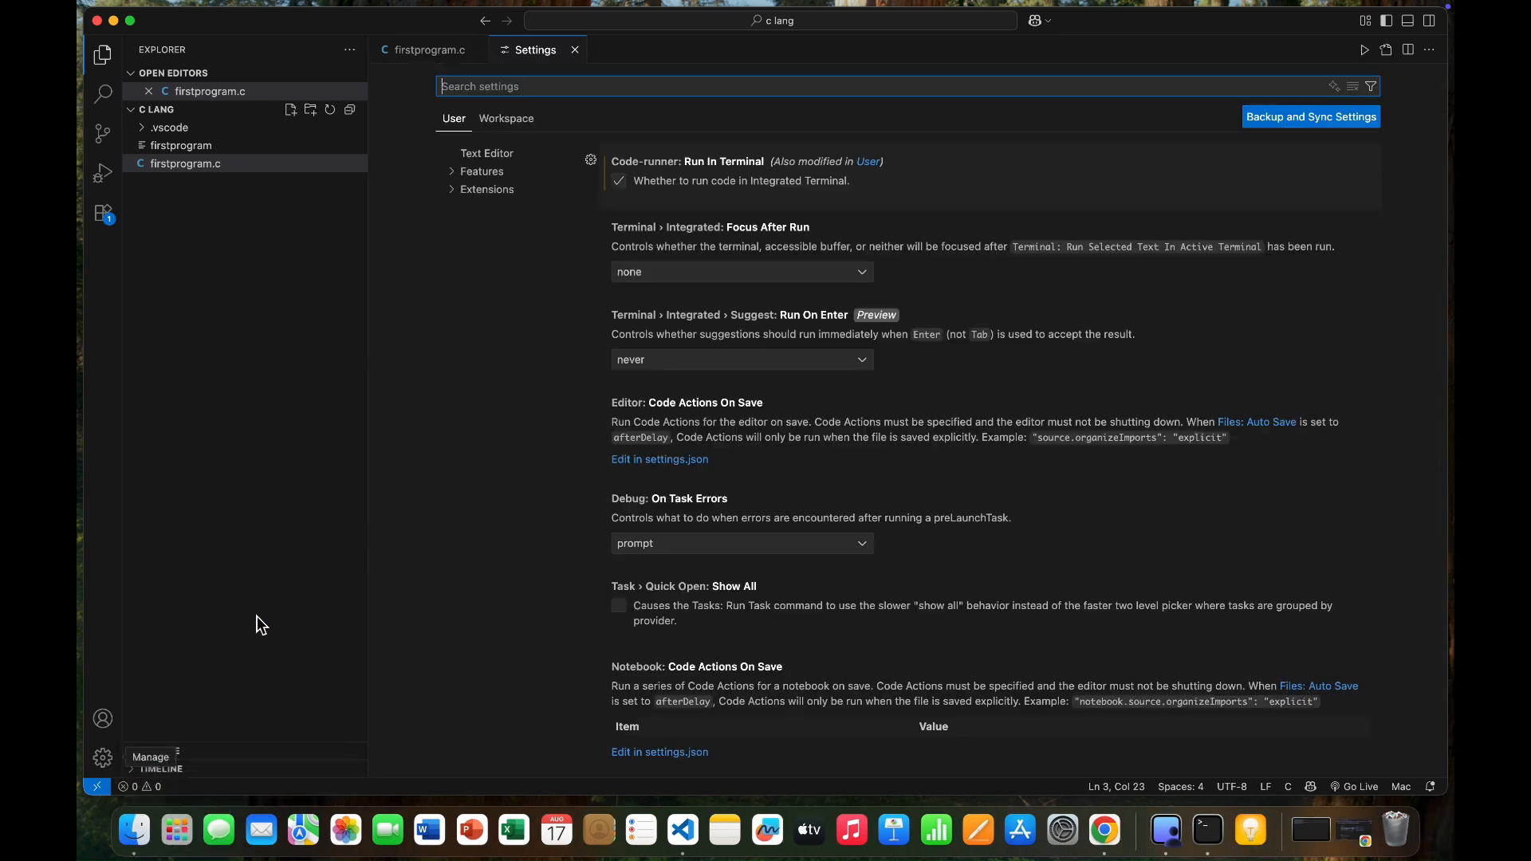
type("auto save")
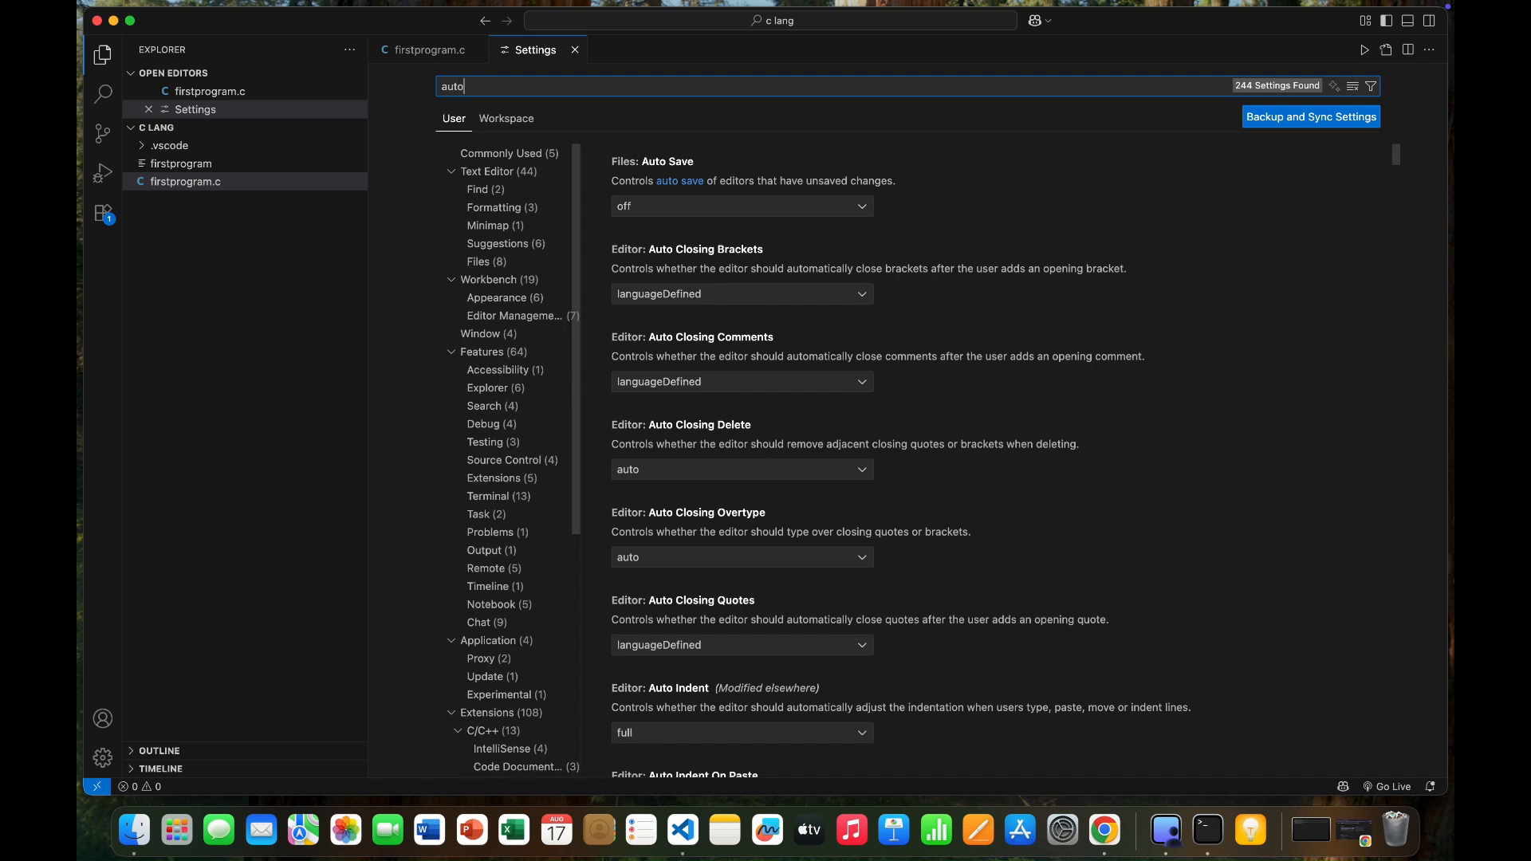
left_click(858, 215)
left_click(711, 251)
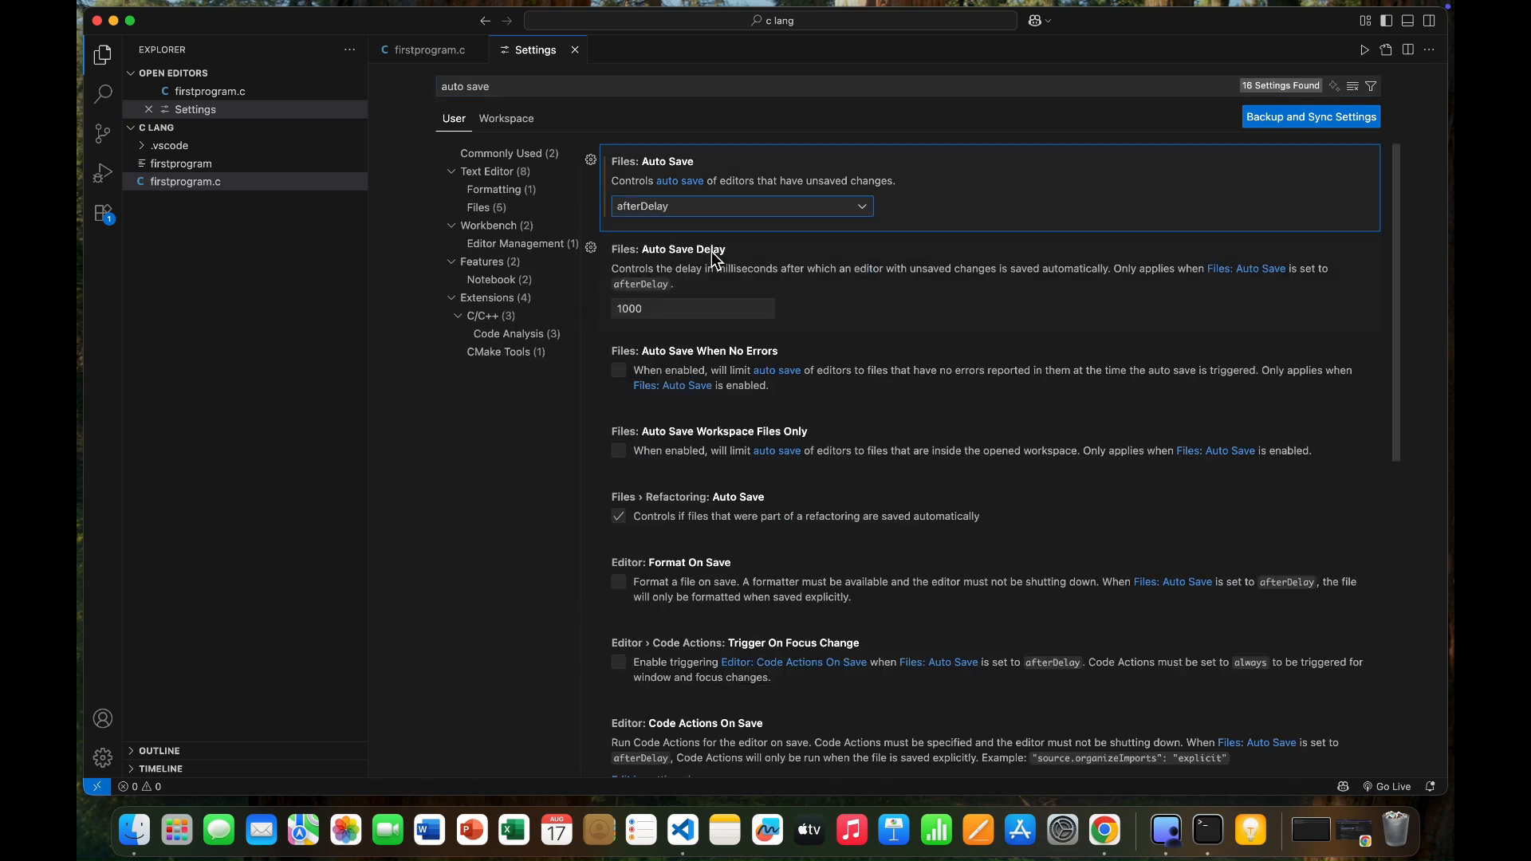
left_click(506, 121)
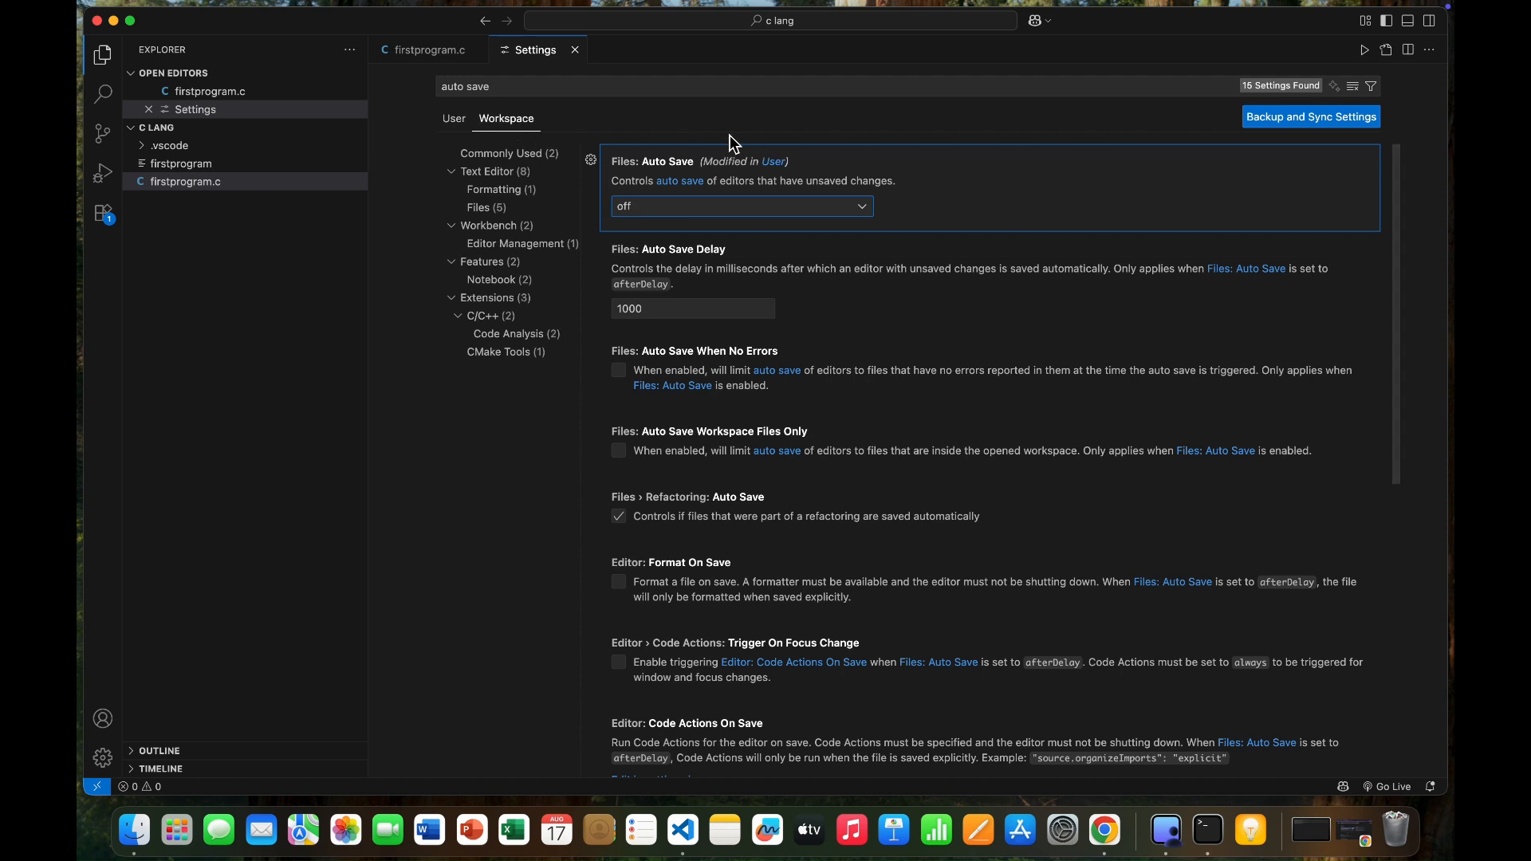
left_click(764, 209)
left_click(710, 250)
left_click(441, 53)
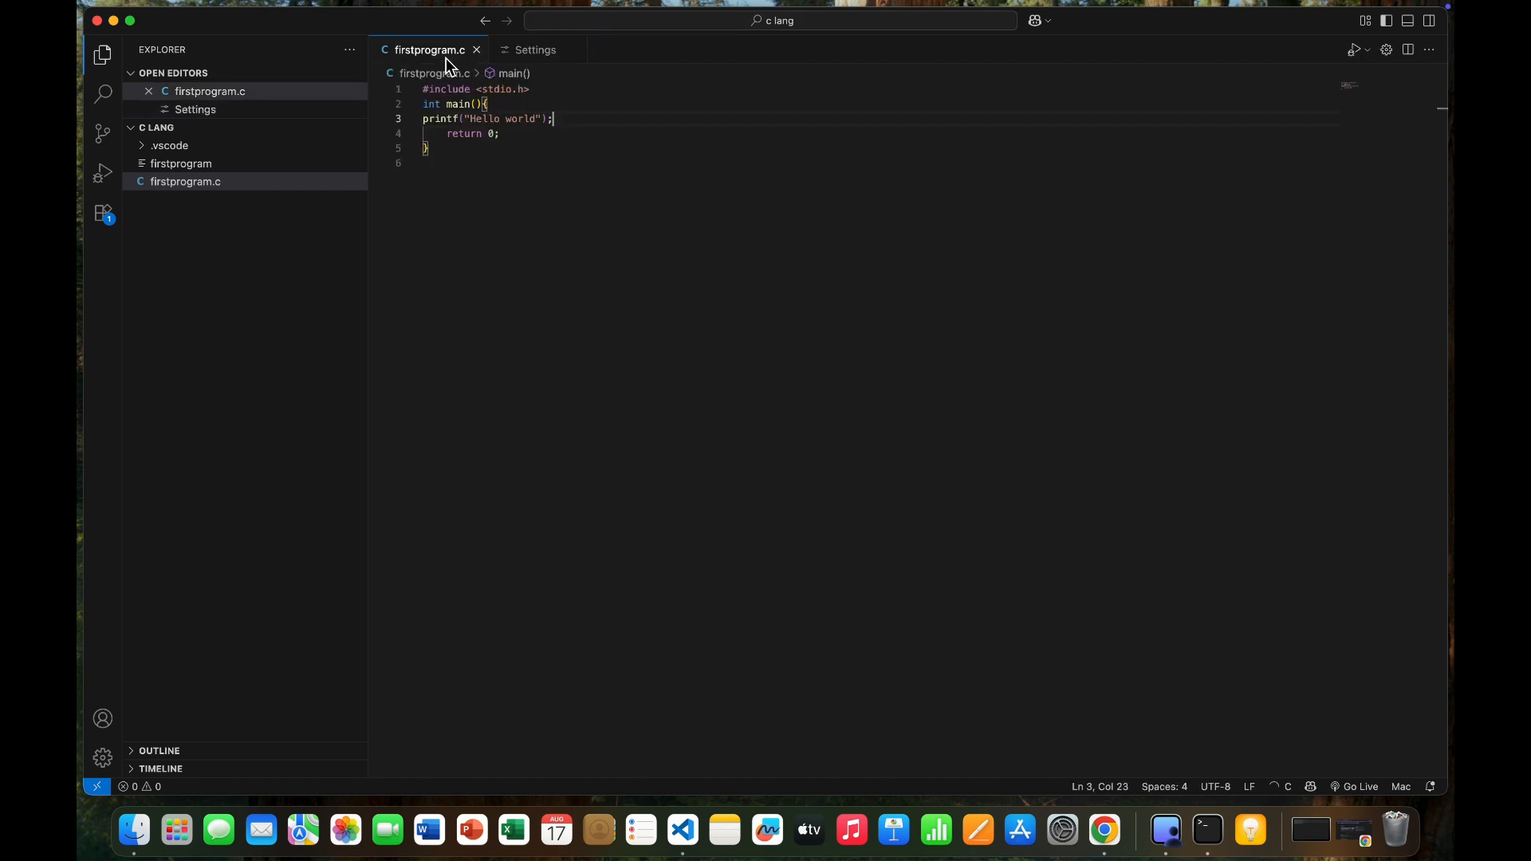
left_click(576, 50)
Add a second printf statement below the Hello world line that prints "\n hello" followed by a first name.
key("Return")
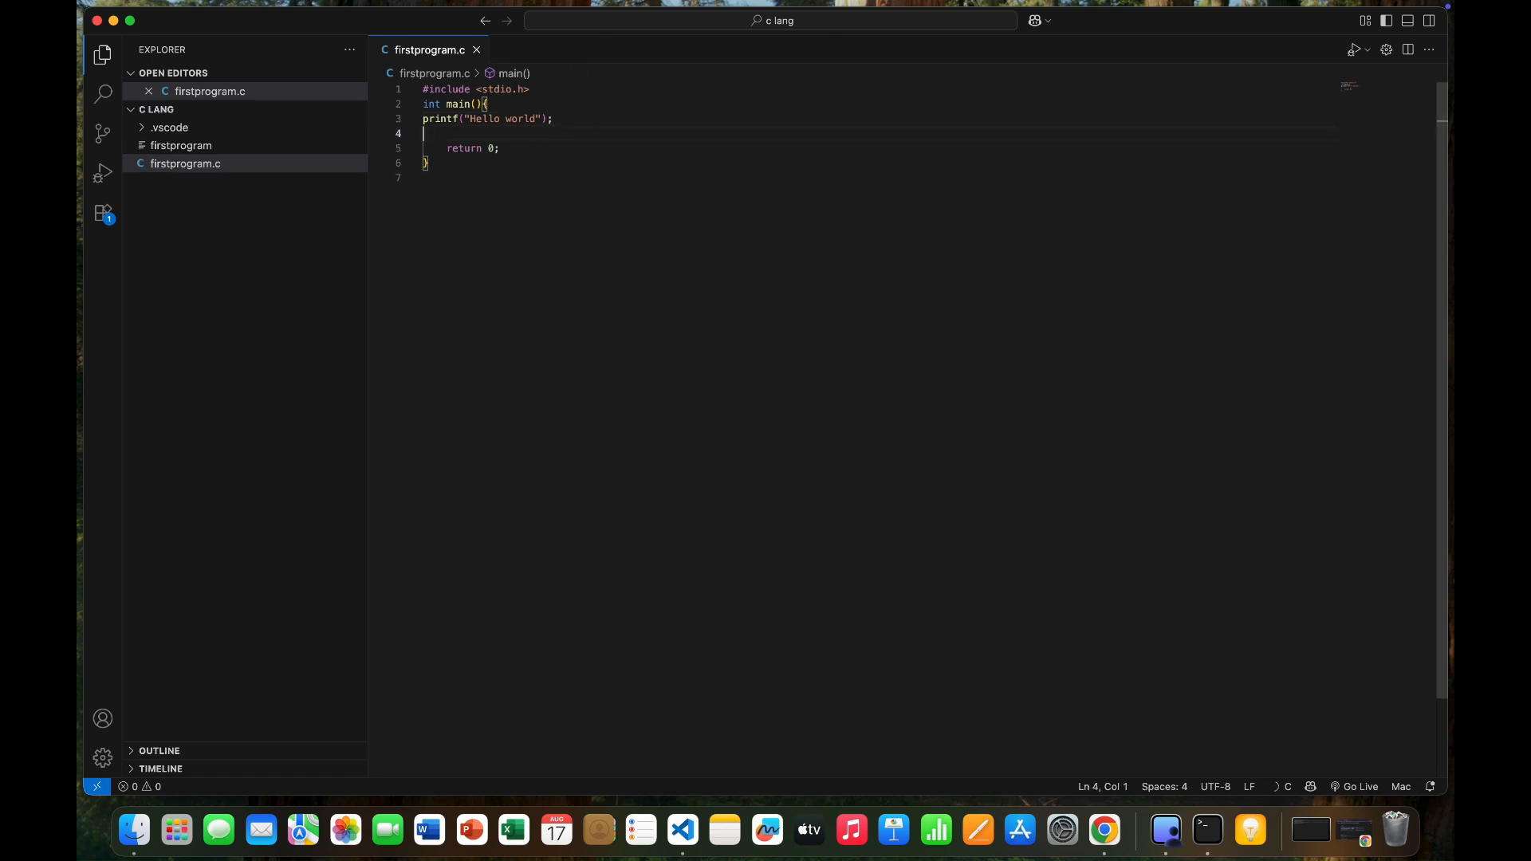
type("printf")
type("(\"")
type("\\n hell")
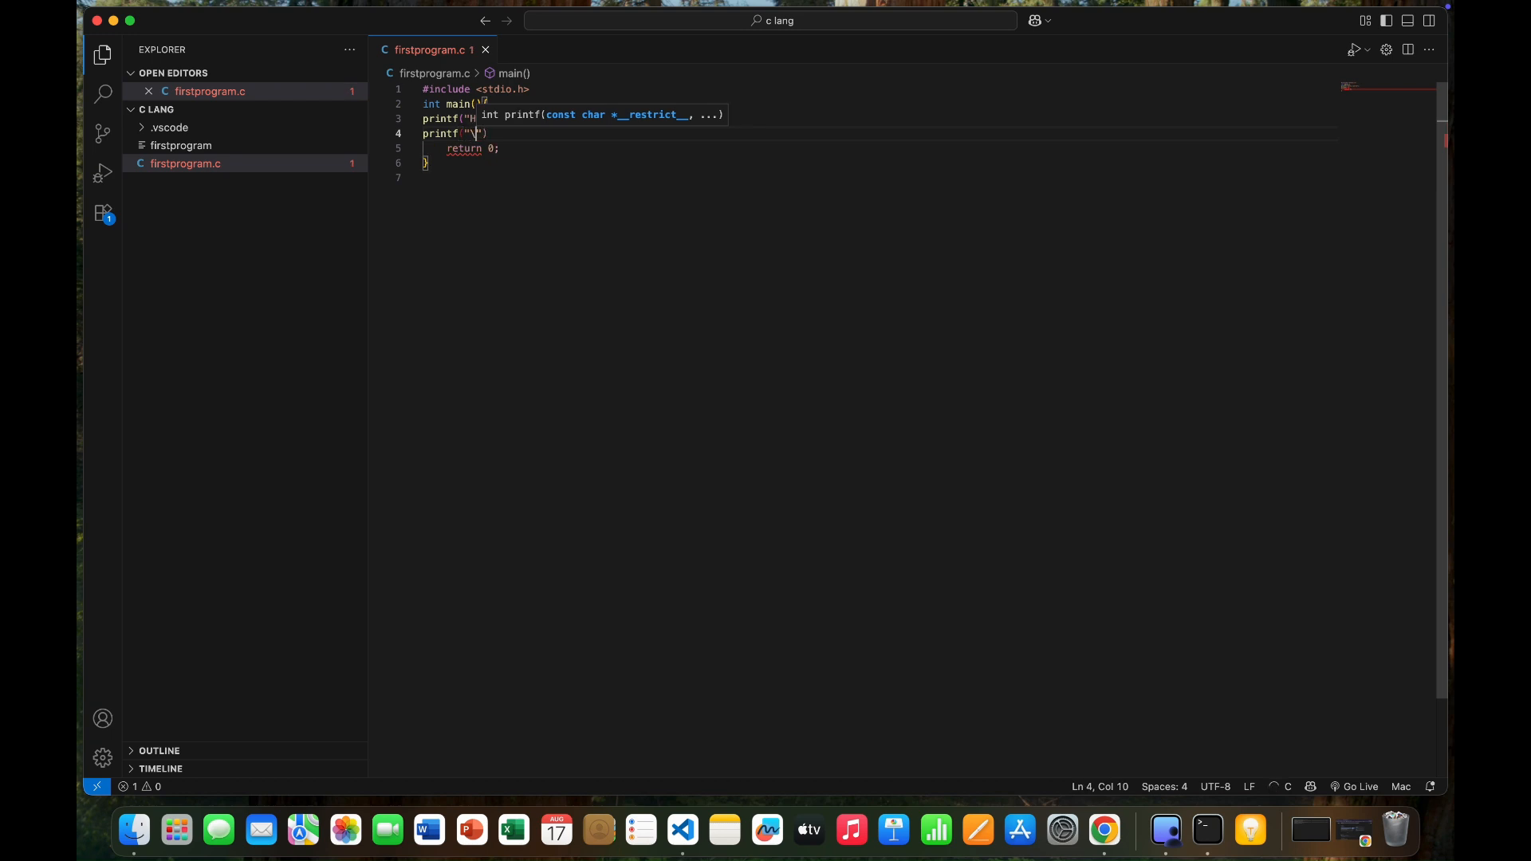
type("o ")
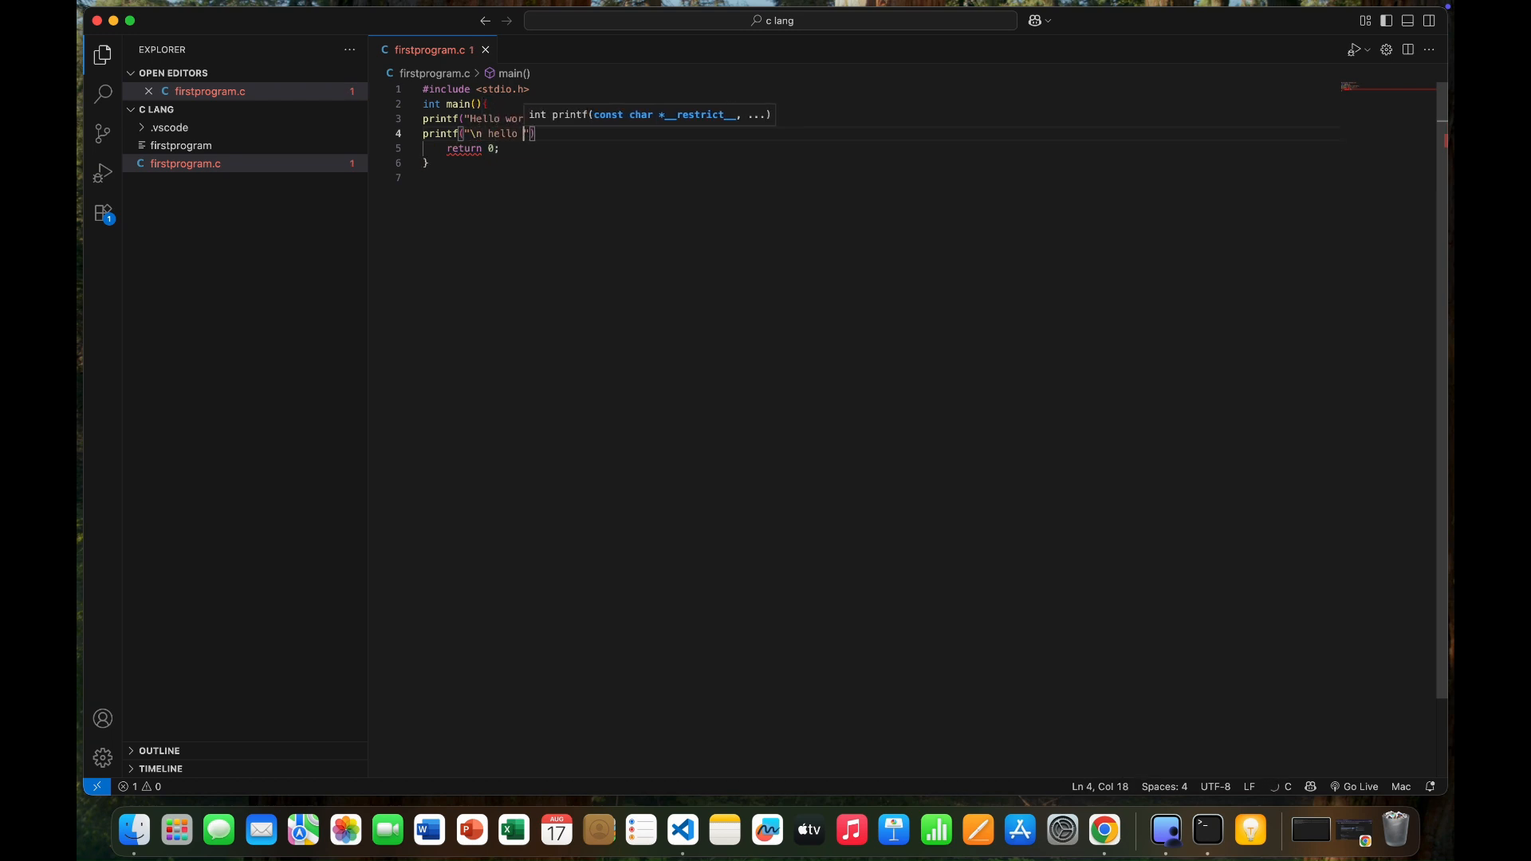
type("waseeem")
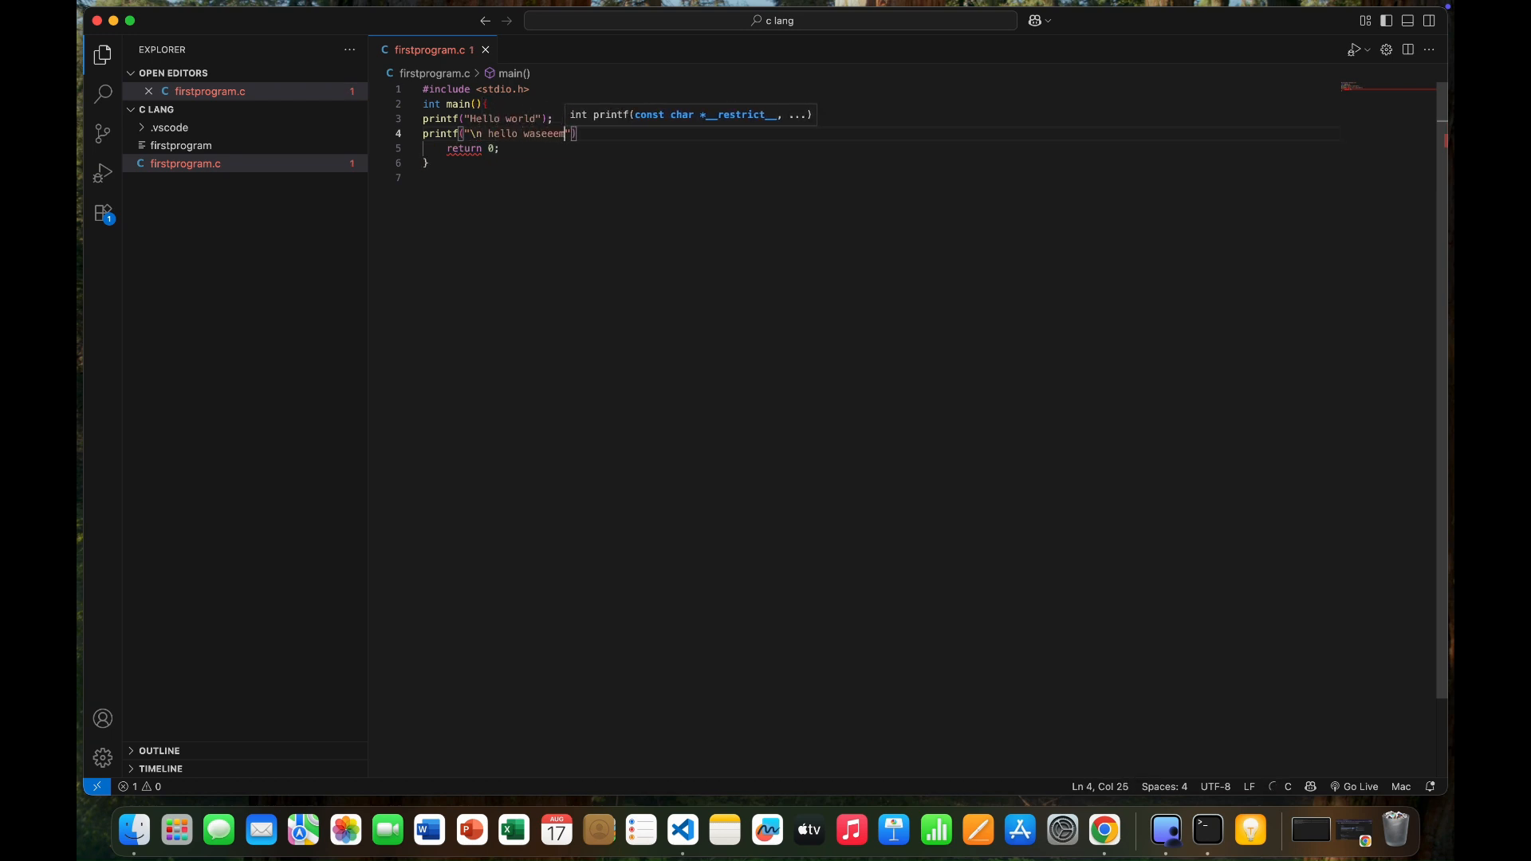
key("Right")
key("Right")
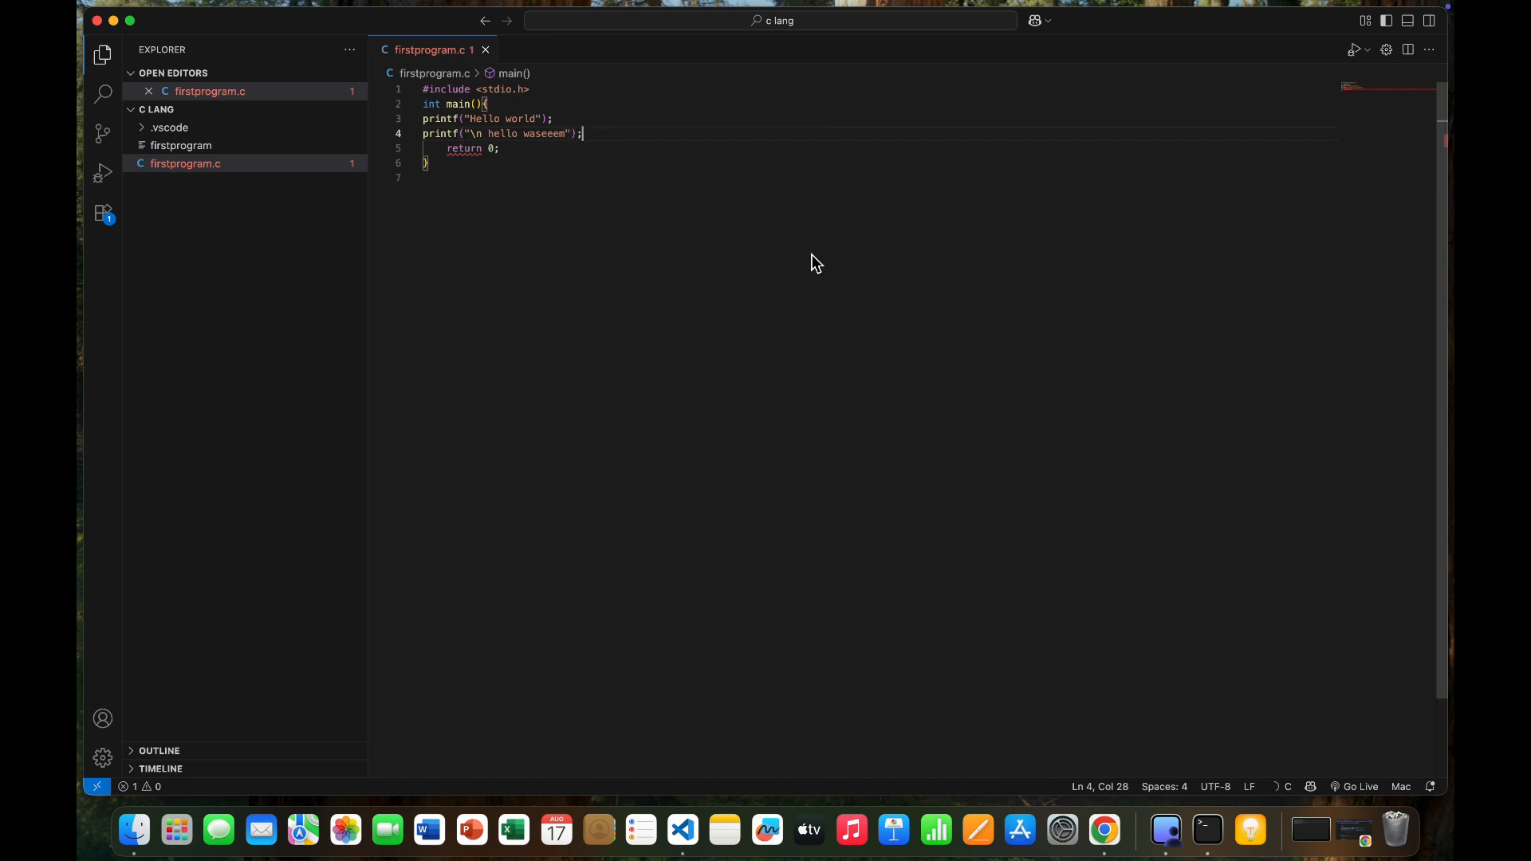
Run the edited firstprogram.c with Code Runner.
left_click(1367, 50)
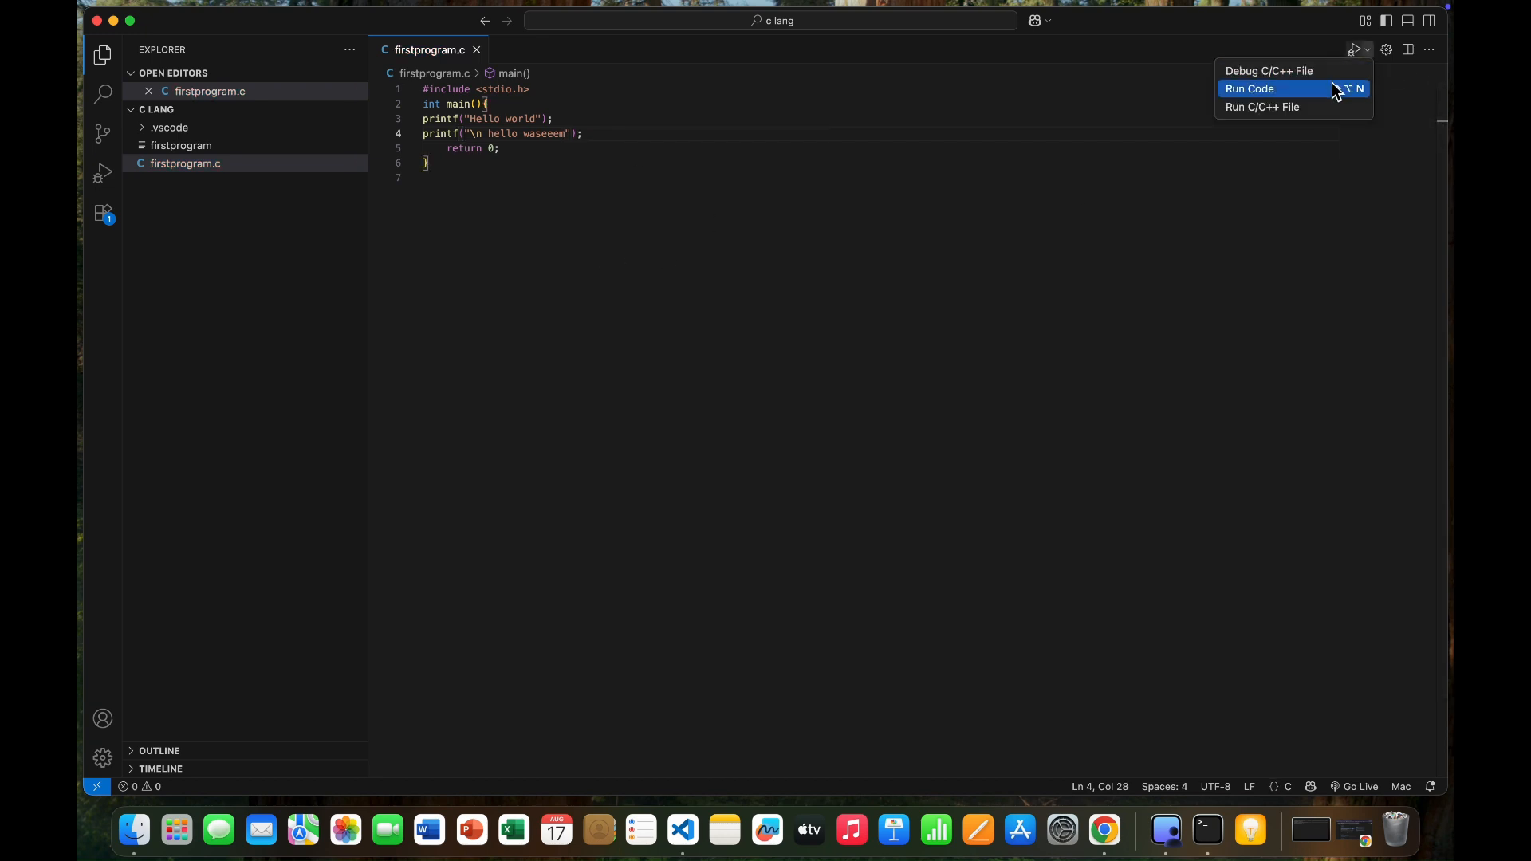